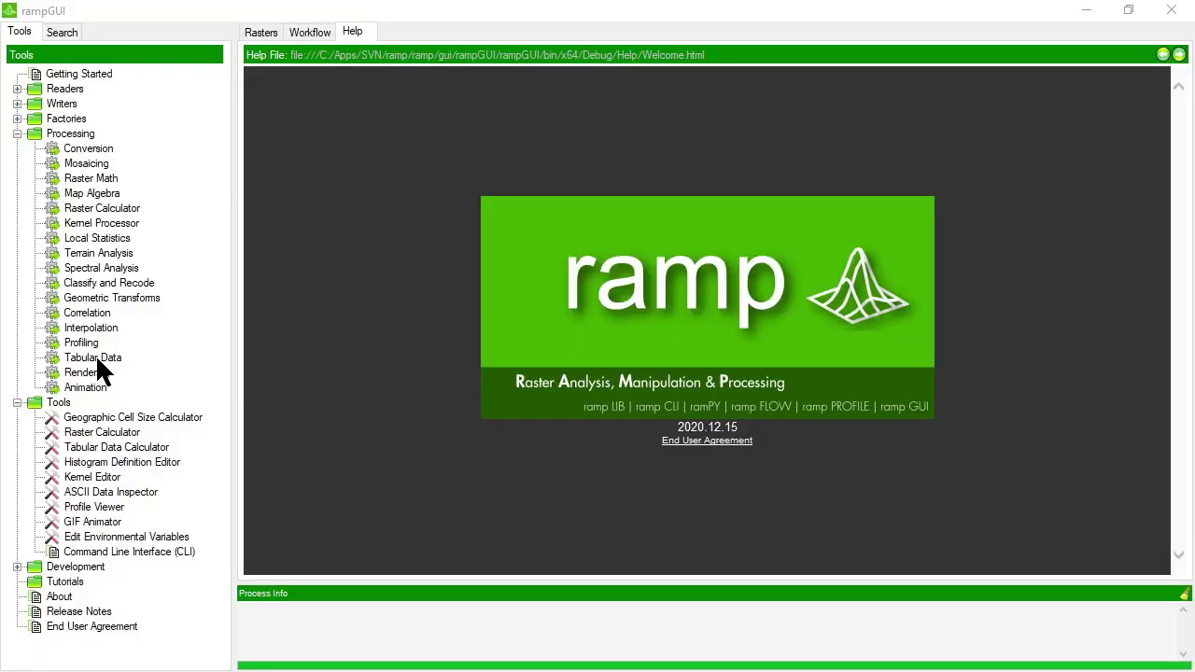
Step: Set up a Profiling Content Report with Example.profile as the input file
double_click(96, 360)
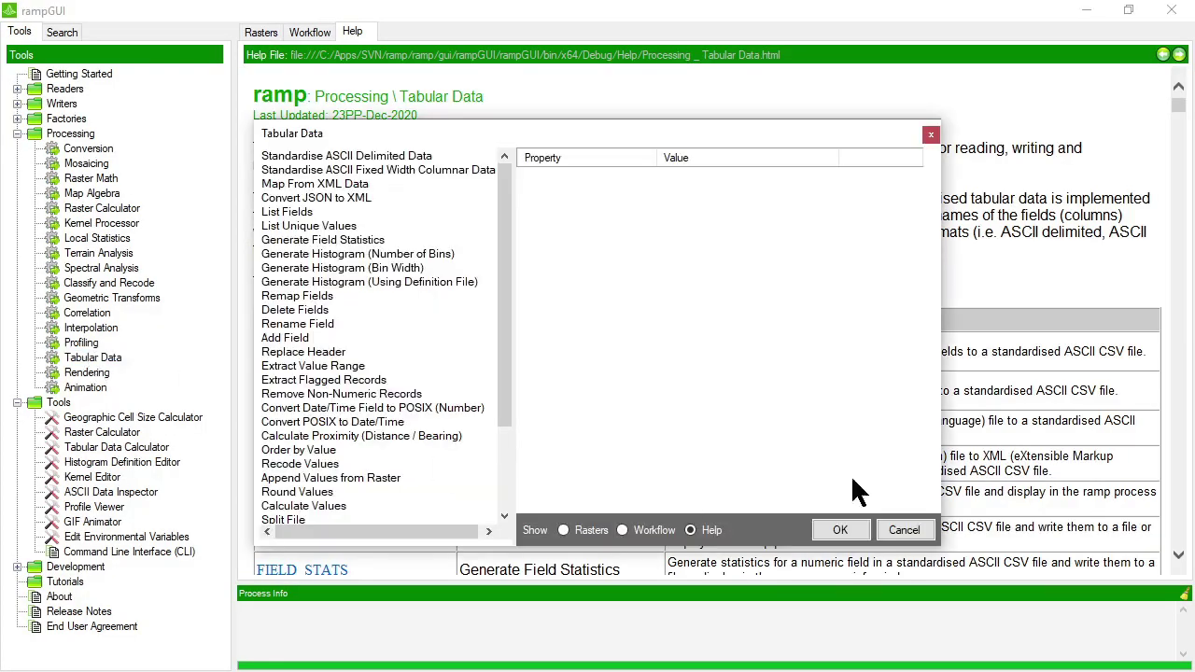
left_click(923, 523)
double_click(82, 343)
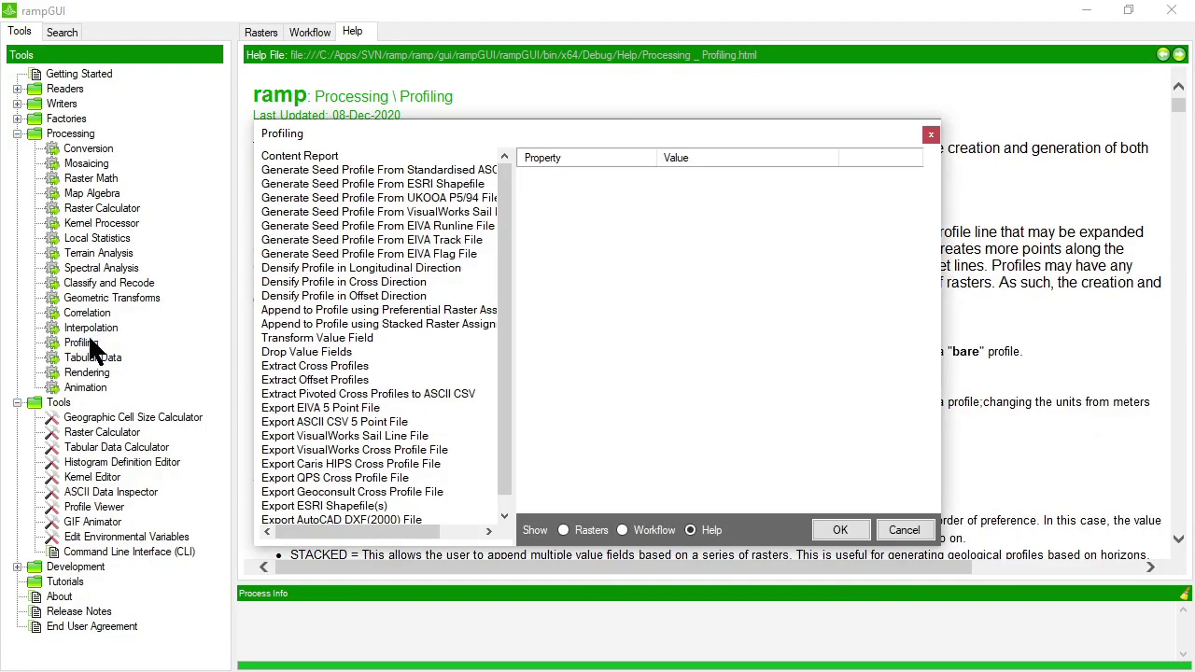
left_click_drag(602, 131, 593, 82)
left_click_drag(557, 141, 574, 149)
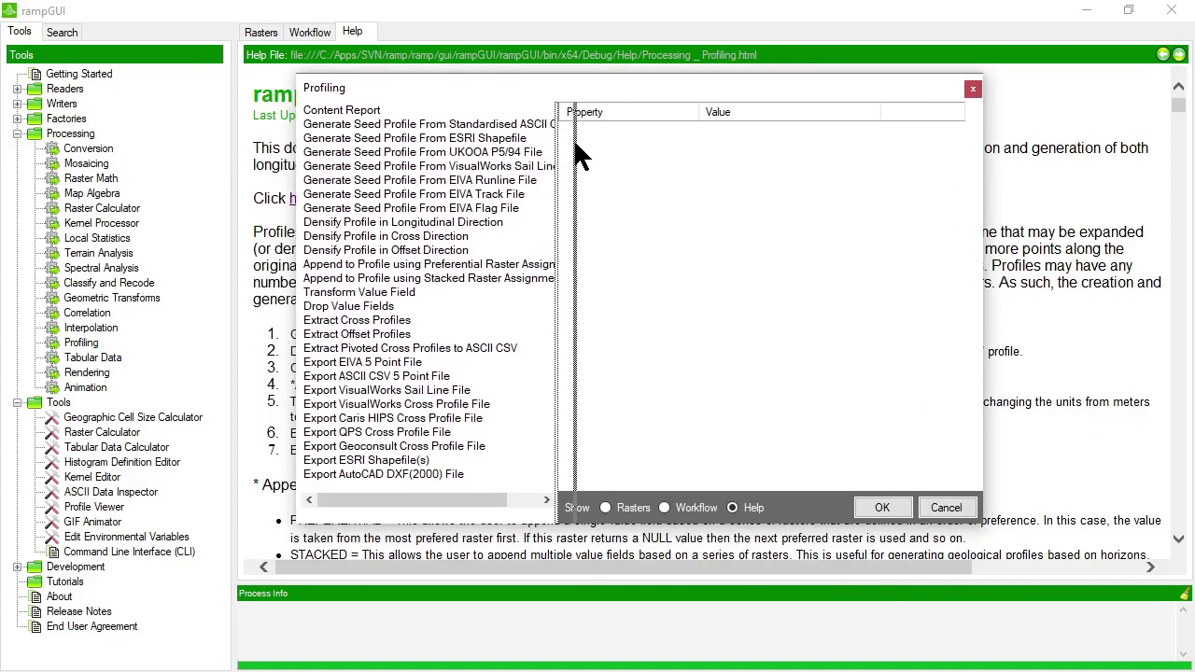
left_click(383, 110)
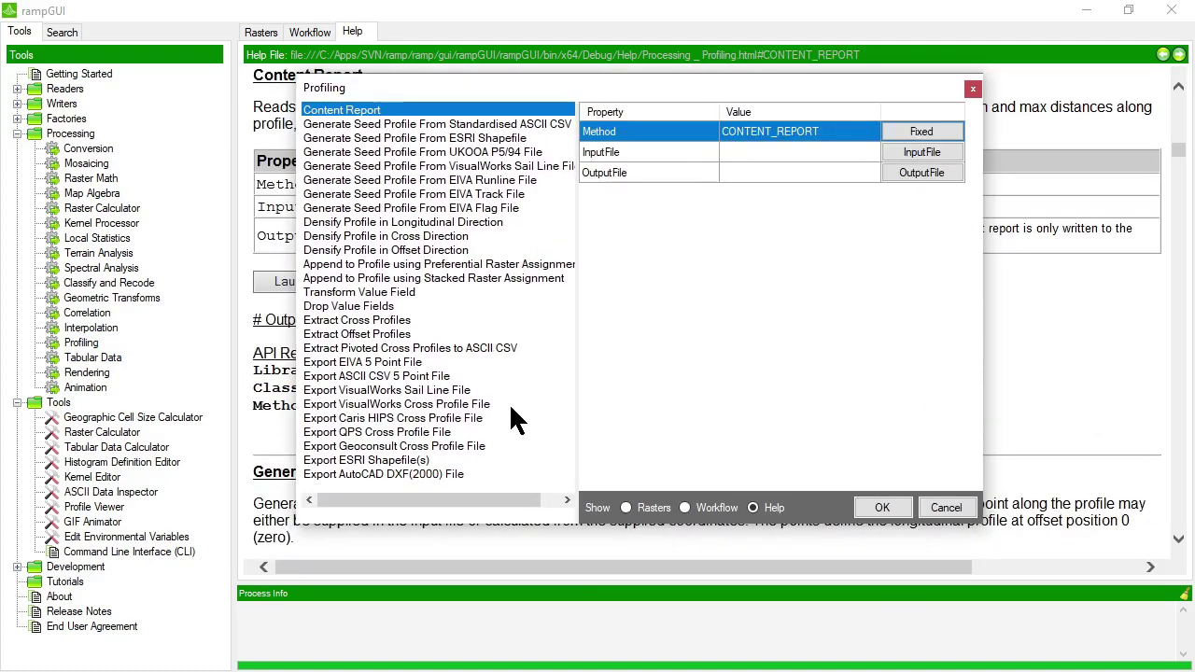
left_click(921, 152)
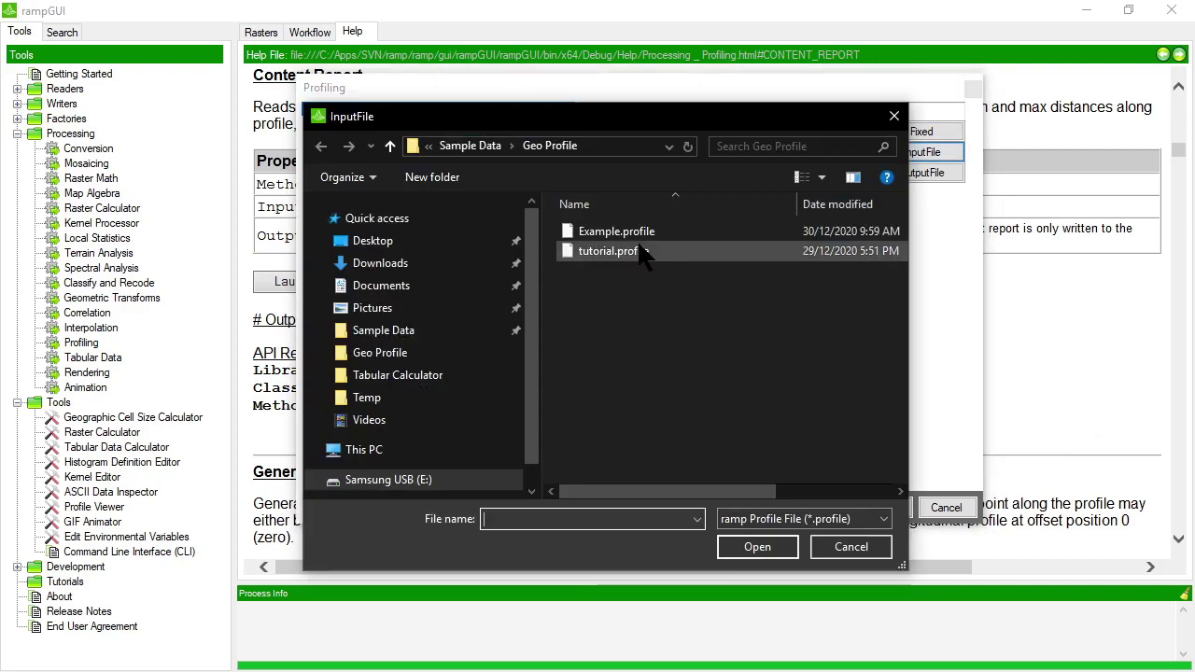
double_click(616, 231)
left_click(788, 176)
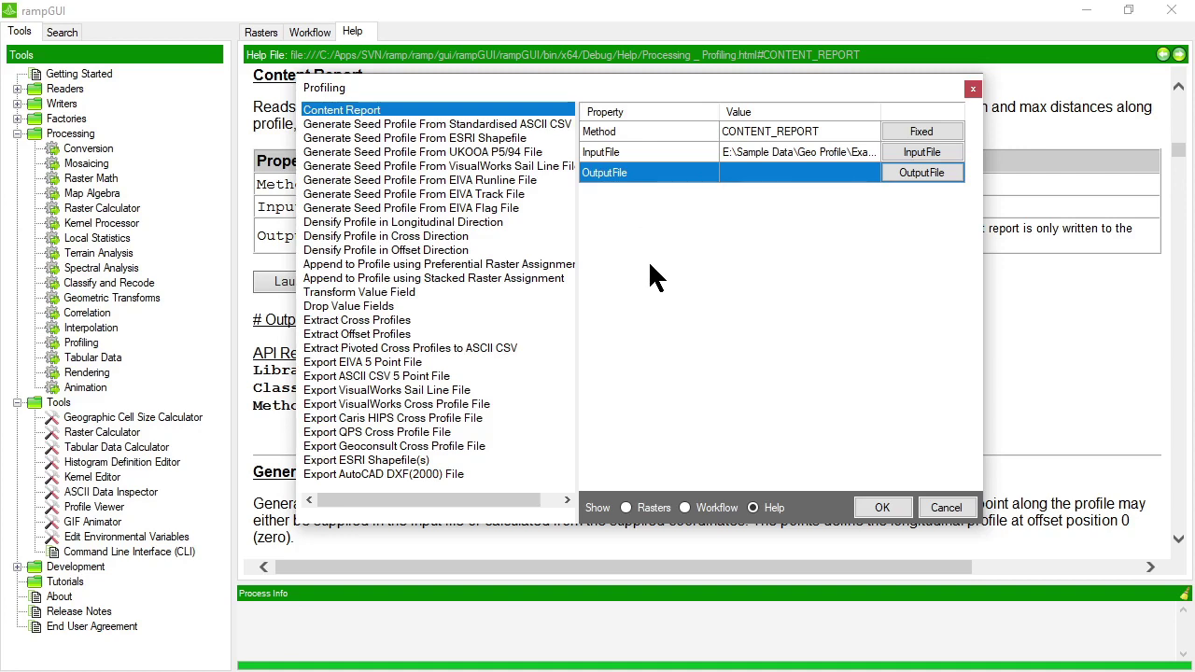
Step: Run the Content Report and enlarge the process log to show it
left_click(882, 509)
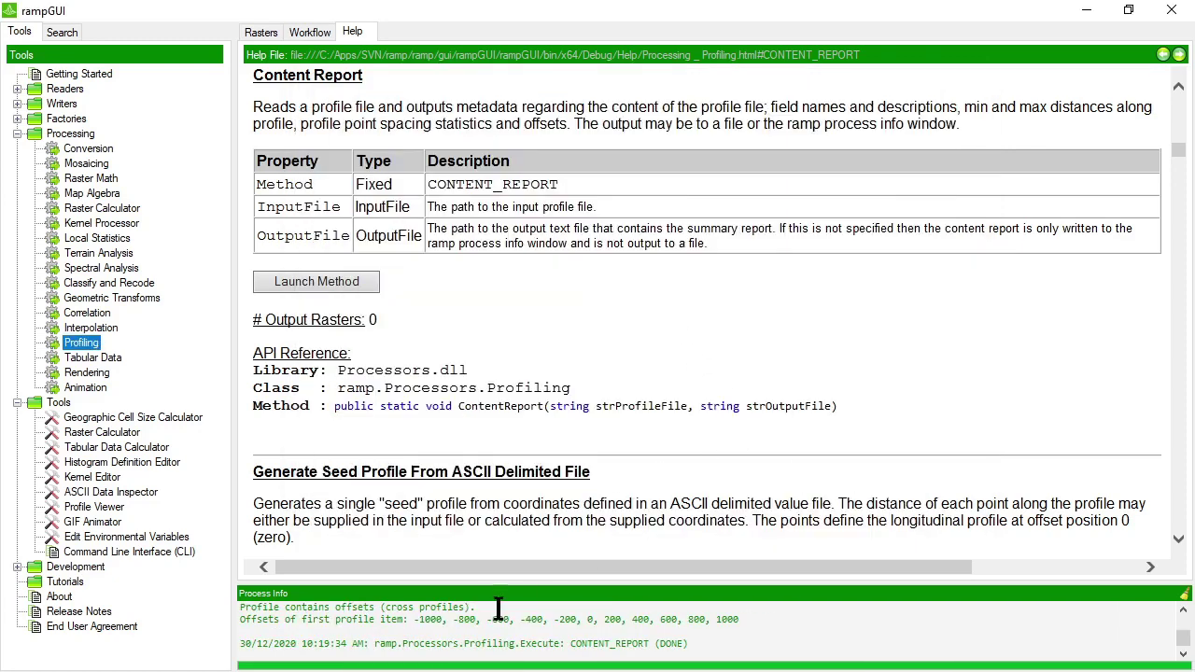
left_click_drag(491, 386, 492, 327)
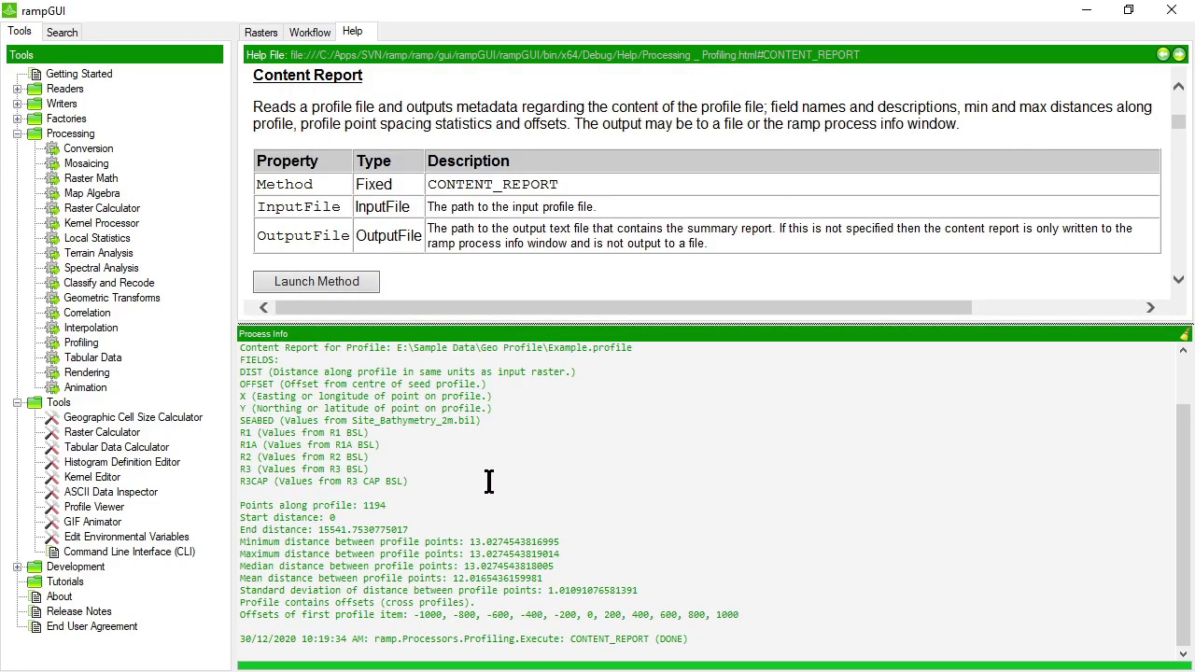
scroll(488, 481, "up", 1)
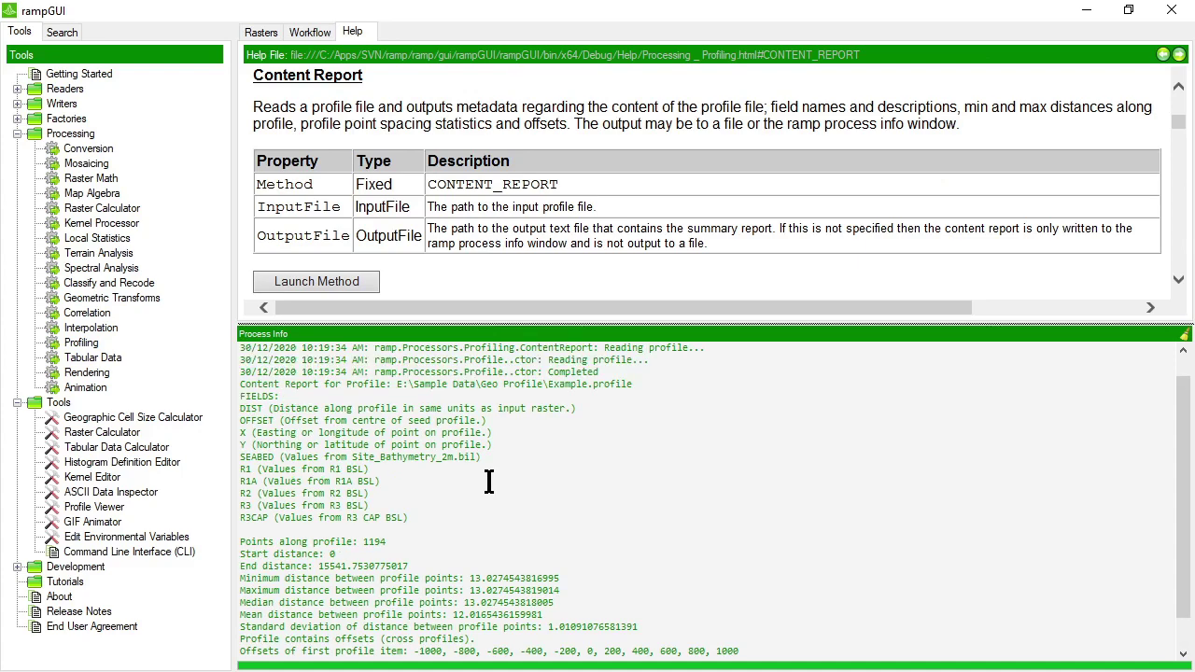
scroll(488, 481, "down", 1)
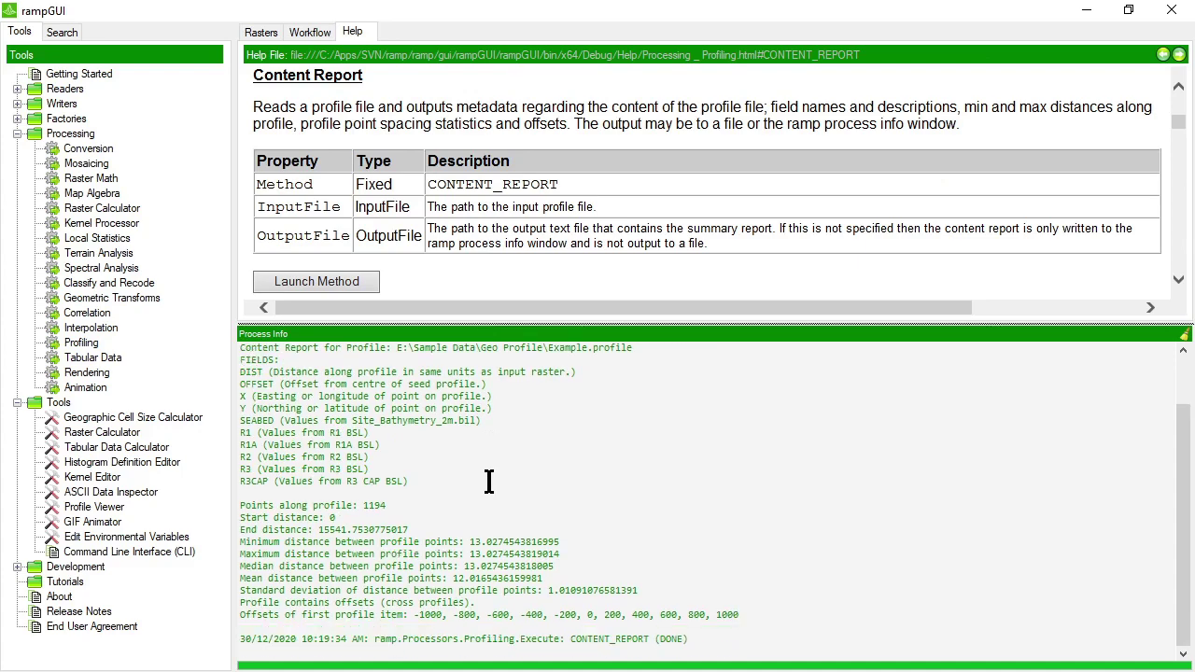
left_click(262, 384)
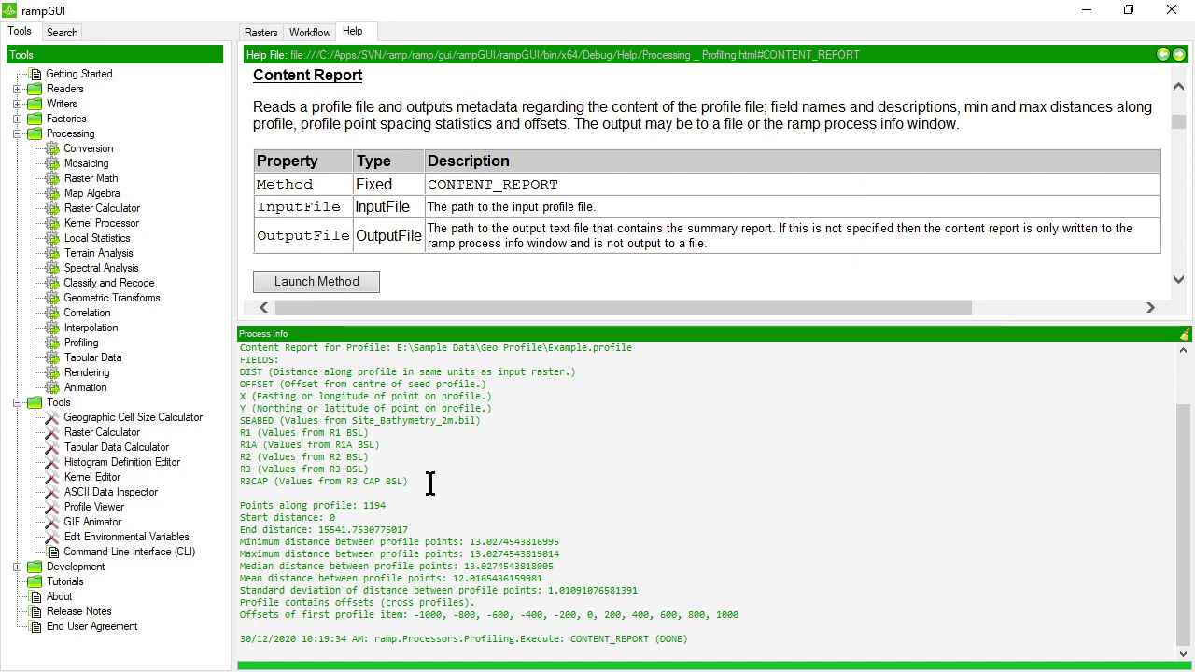
Step: Highlight the X–DIST field lines, 1194 points, start distance 0 and the end distance
left_click_drag(427, 485, 241, 368)
left_click(438, 453)
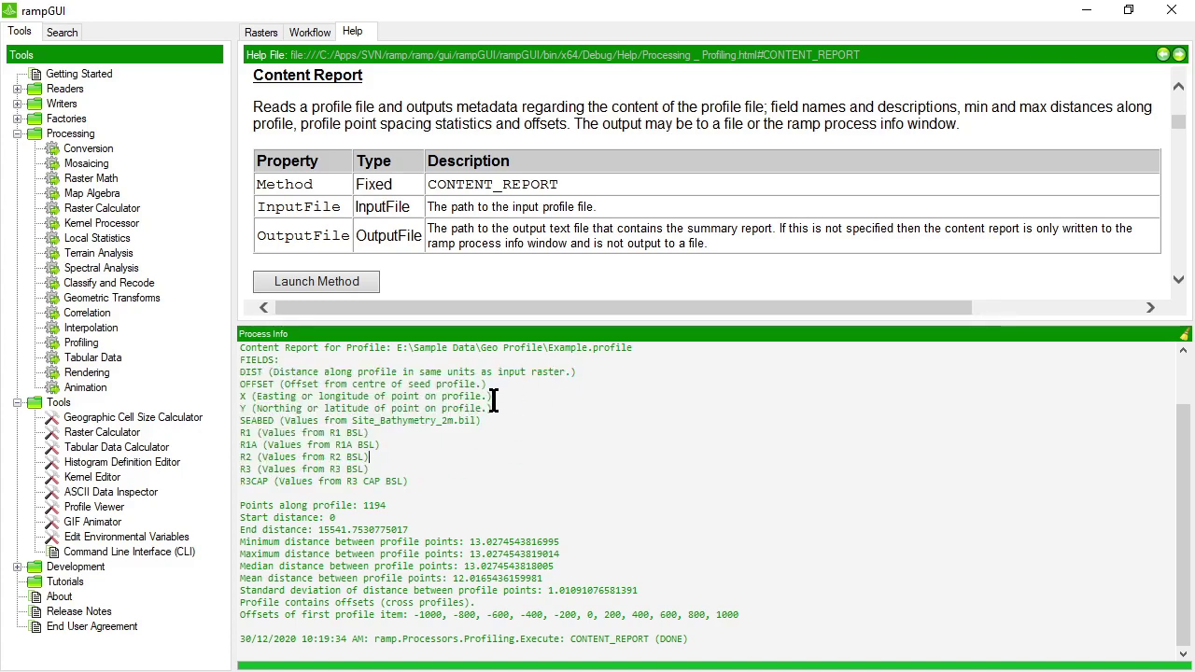
left_click(415, 507)
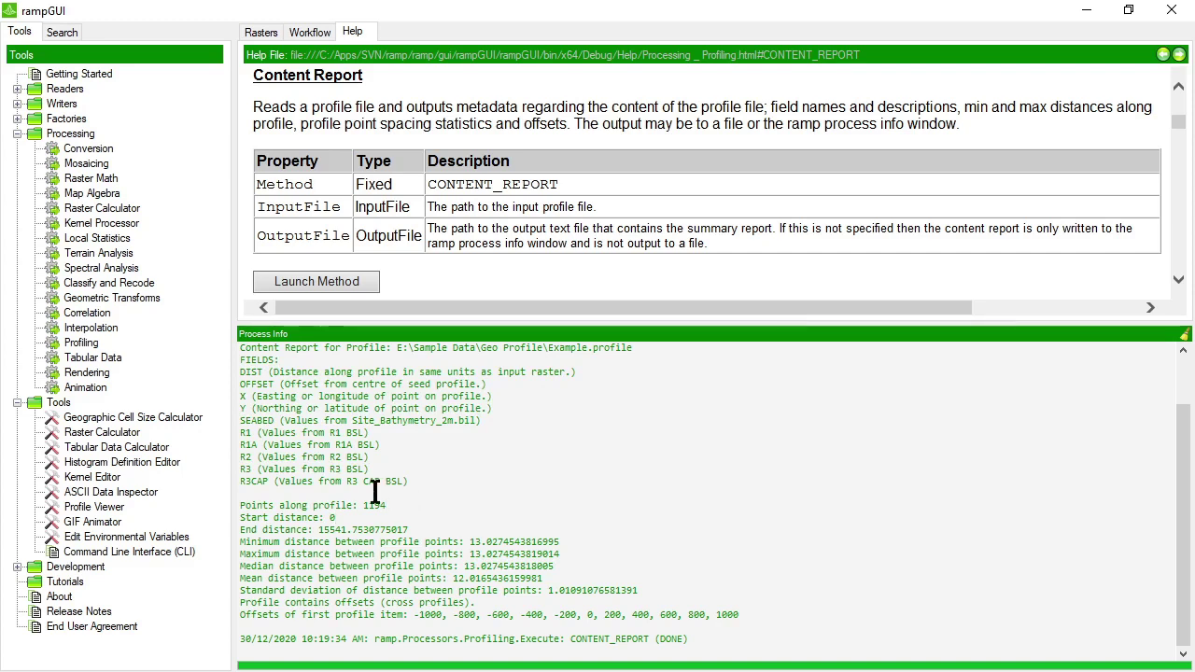
left_click(363, 519)
left_click_drag(422, 532, 327, 528)
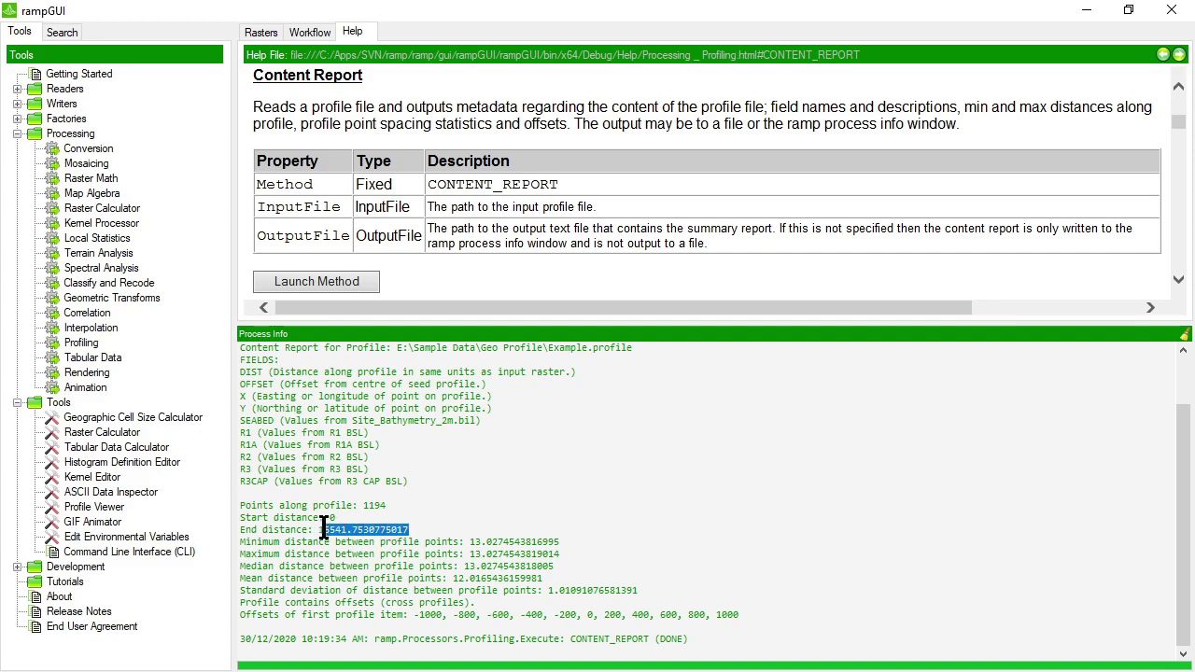
left_click(421, 529)
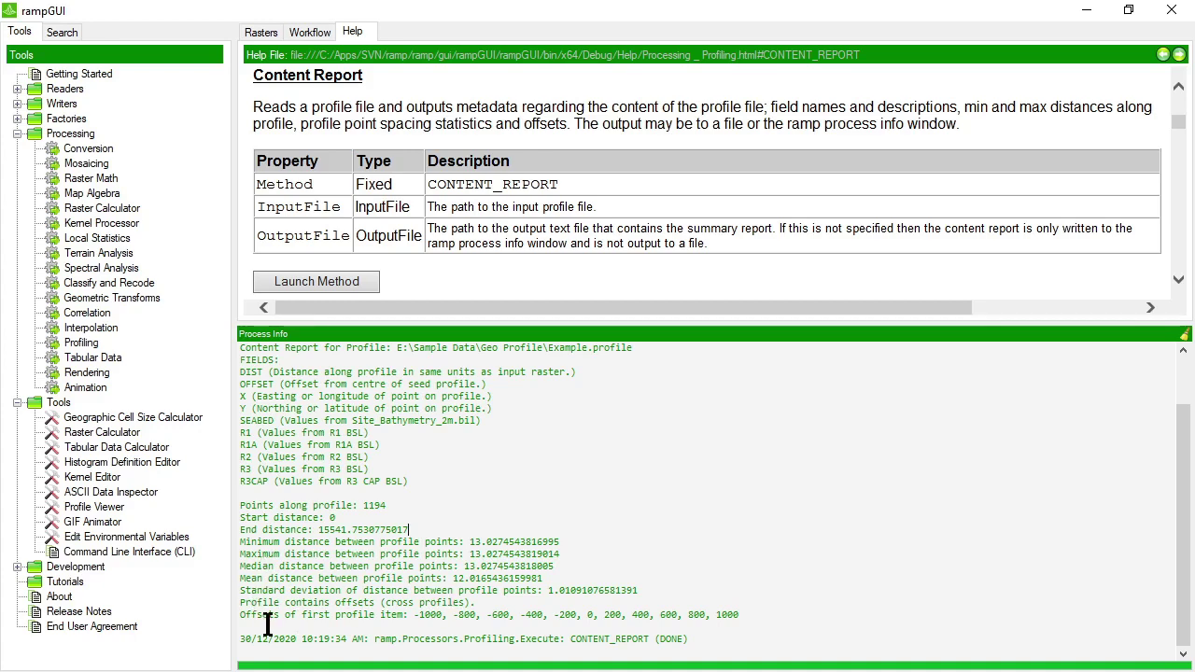
Step: Highlight the five point-spacing statistics and the cross-profile offsets -1000 to 1000
left_click_drag(675, 592, 224, 549)
left_click(448, 515)
left_click_drag(756, 618, 416, 620)
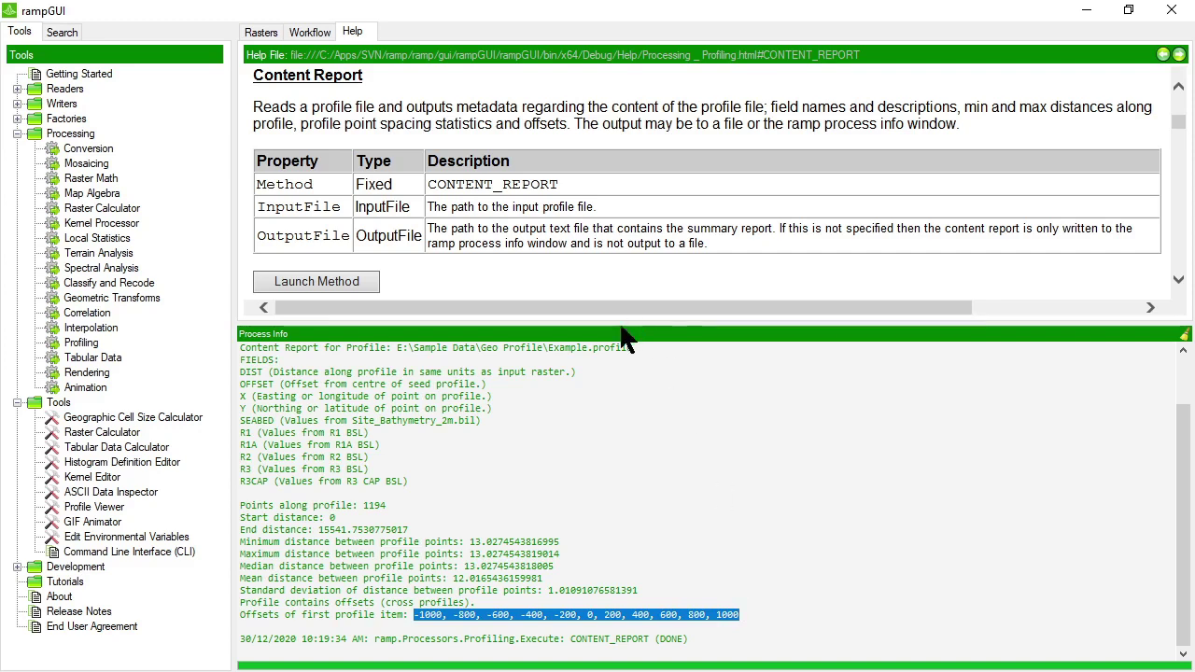
left_click(621, 493)
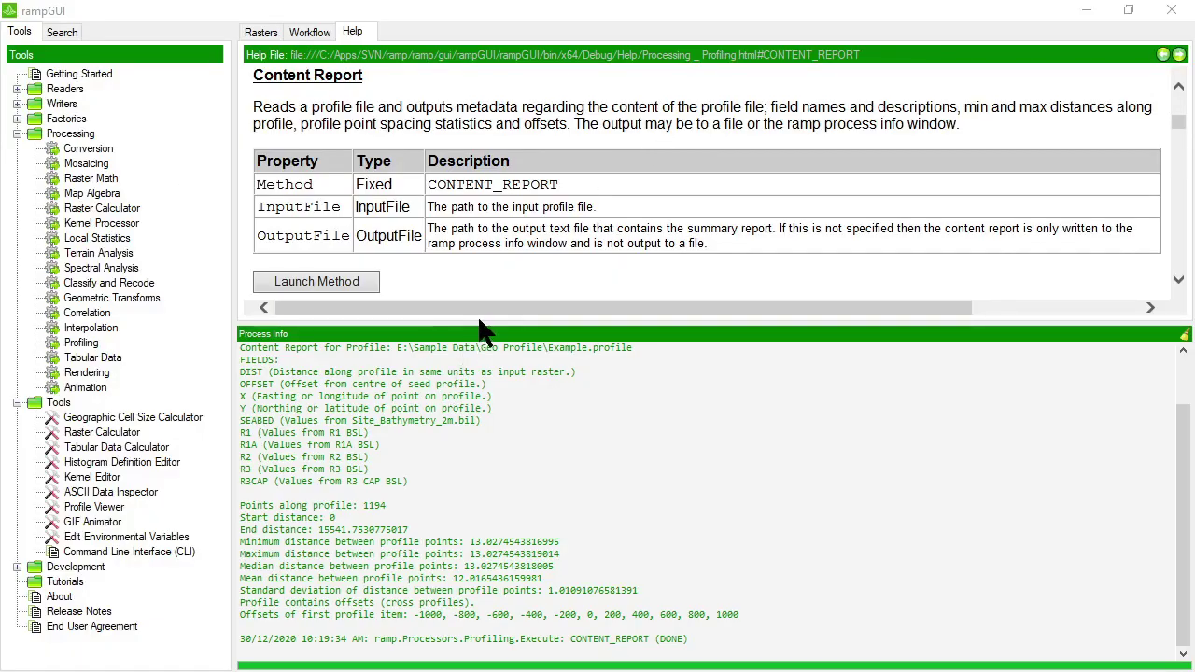
Step: Choose the Transform Value Field method in the Profiling tools
left_click_drag(480, 328, 460, 557)
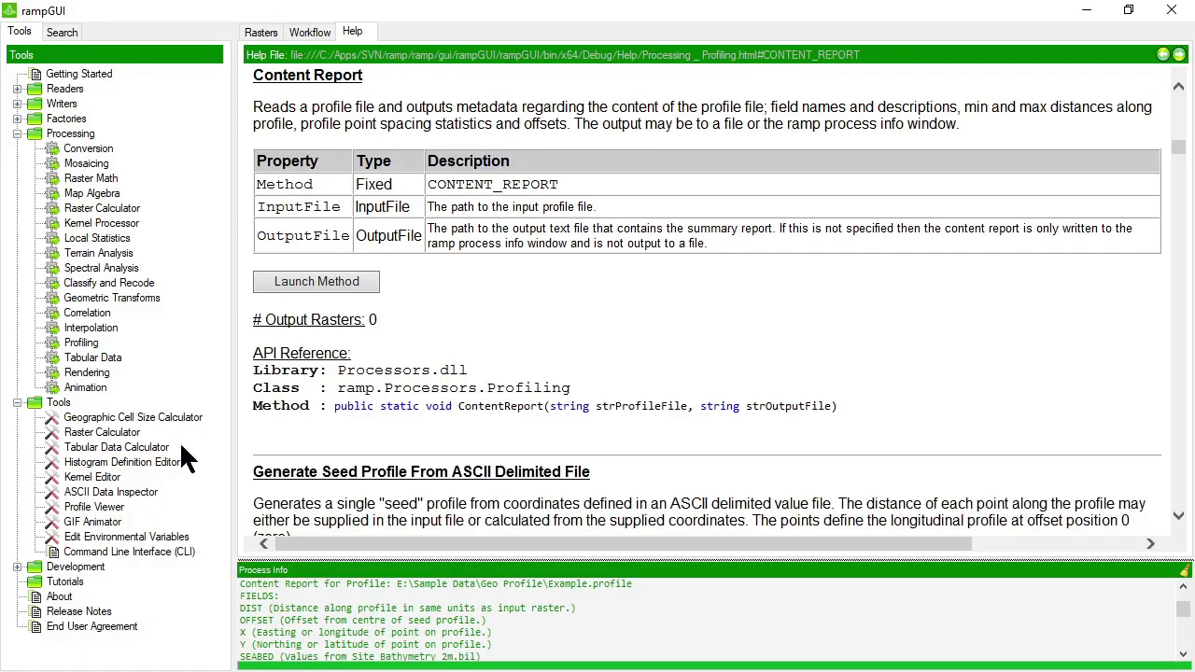
left_click(76, 345)
double_click(73, 346)
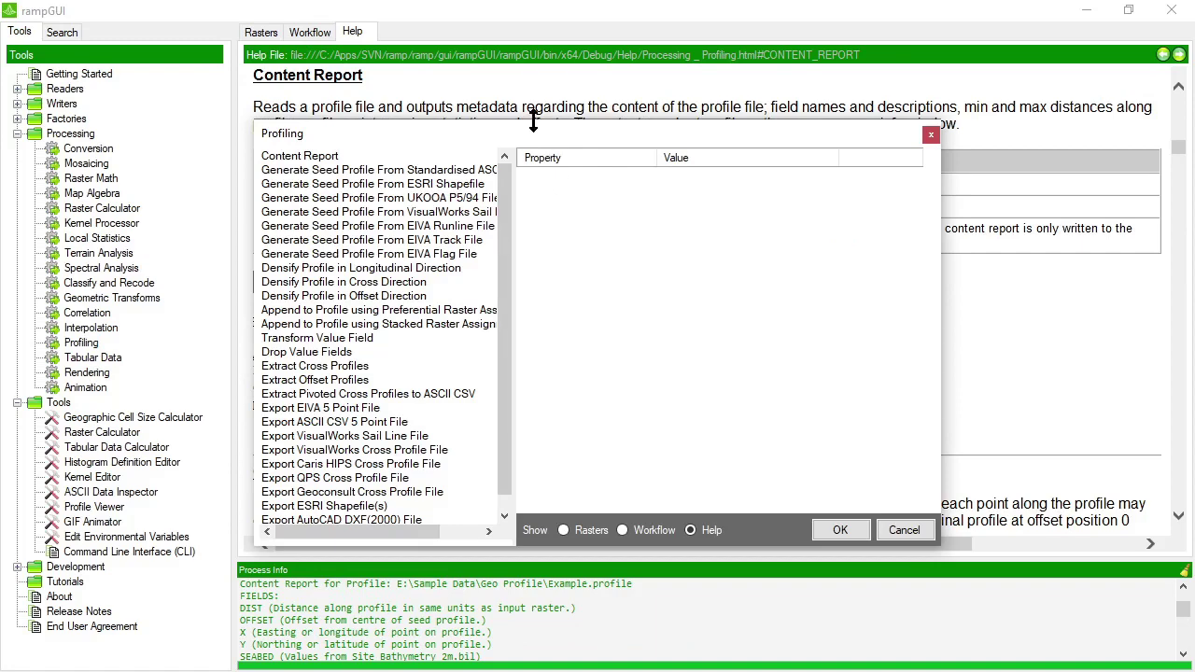
left_click_drag(539, 125, 533, 86)
left_click(361, 297)
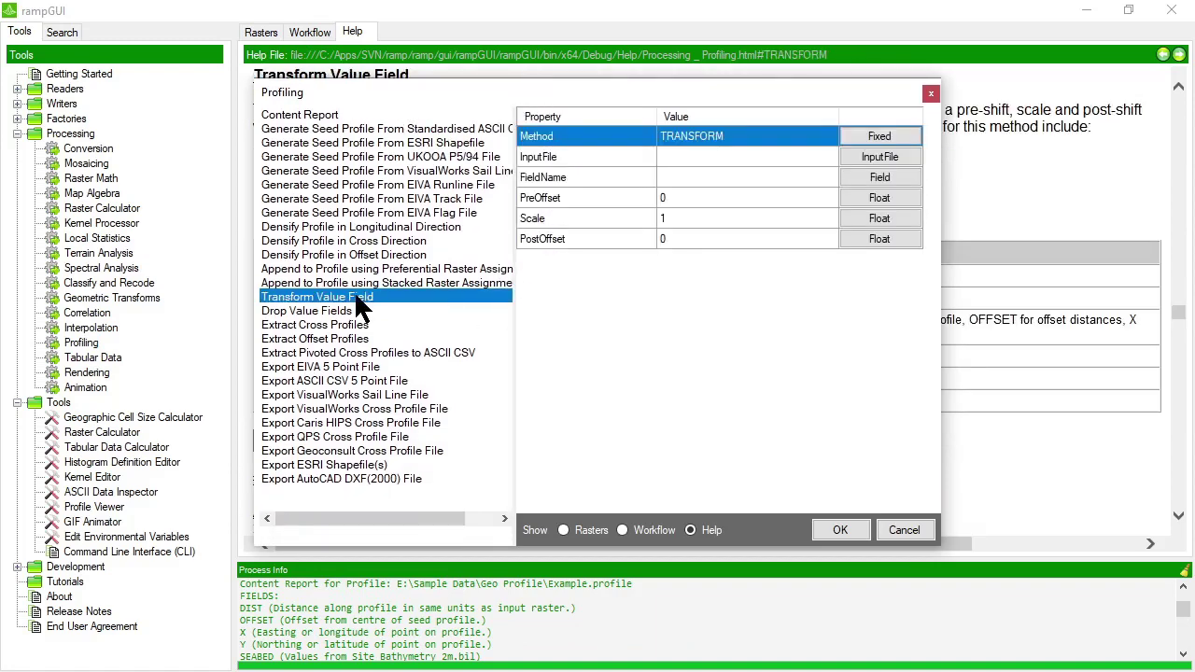
left_click_drag(507, 91, 582, 94)
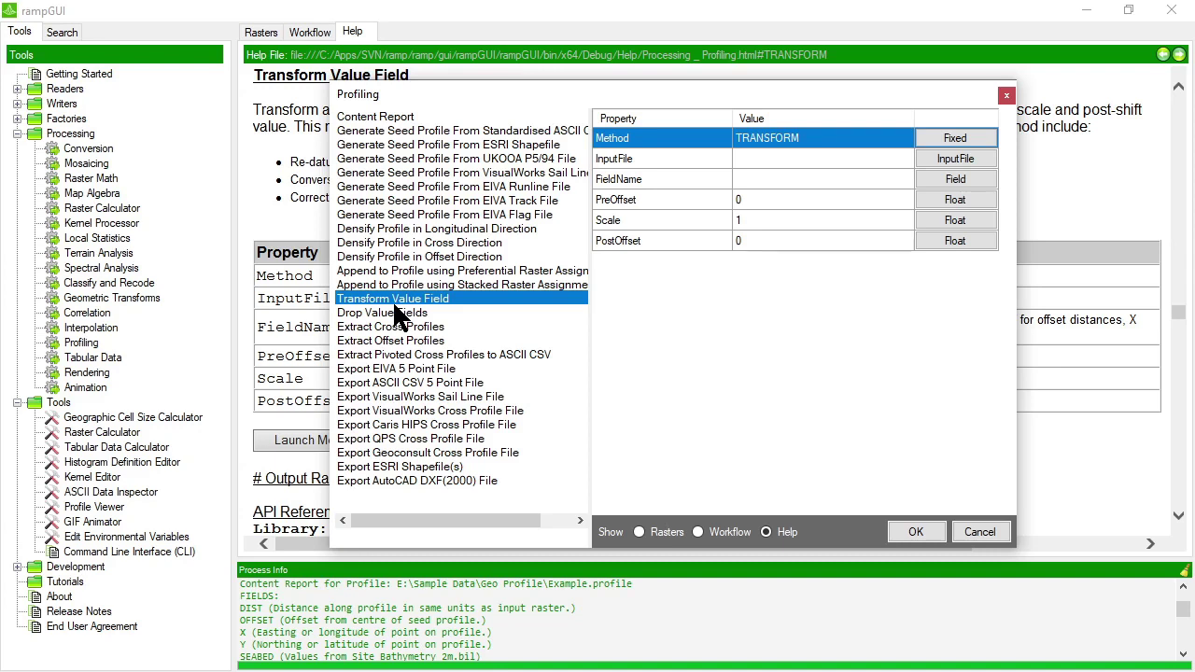
Step: Set the input file to Example.profile and the field to transform to DIST
left_click(745, 163)
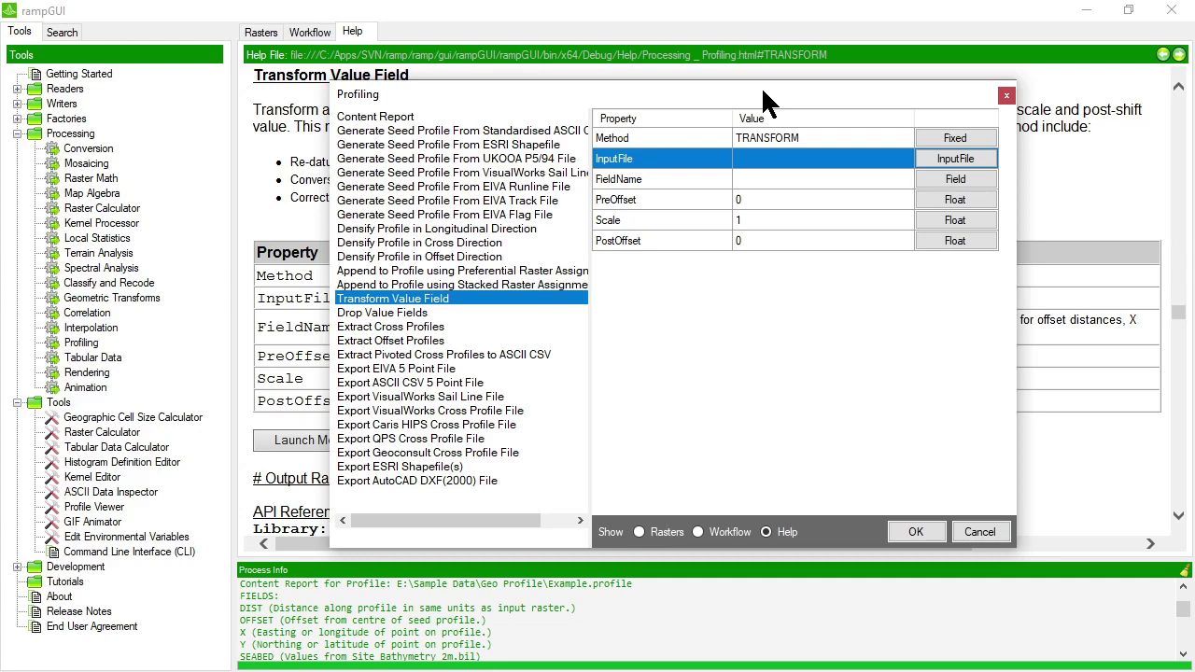
left_click(956, 159)
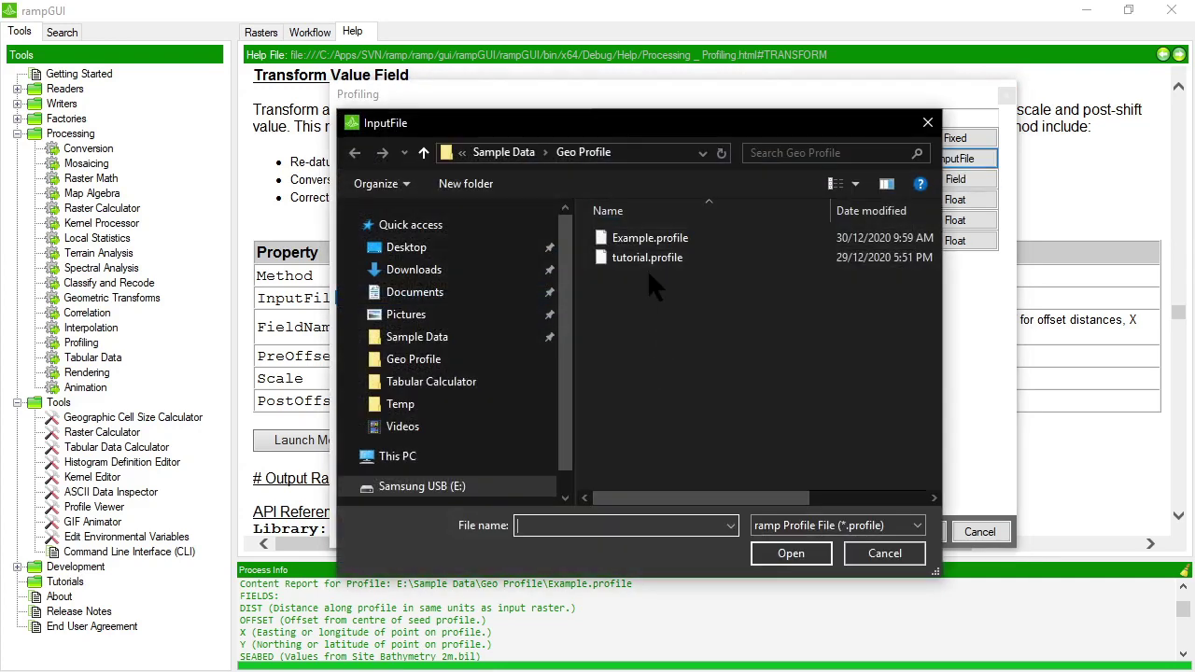
double_click(655, 239)
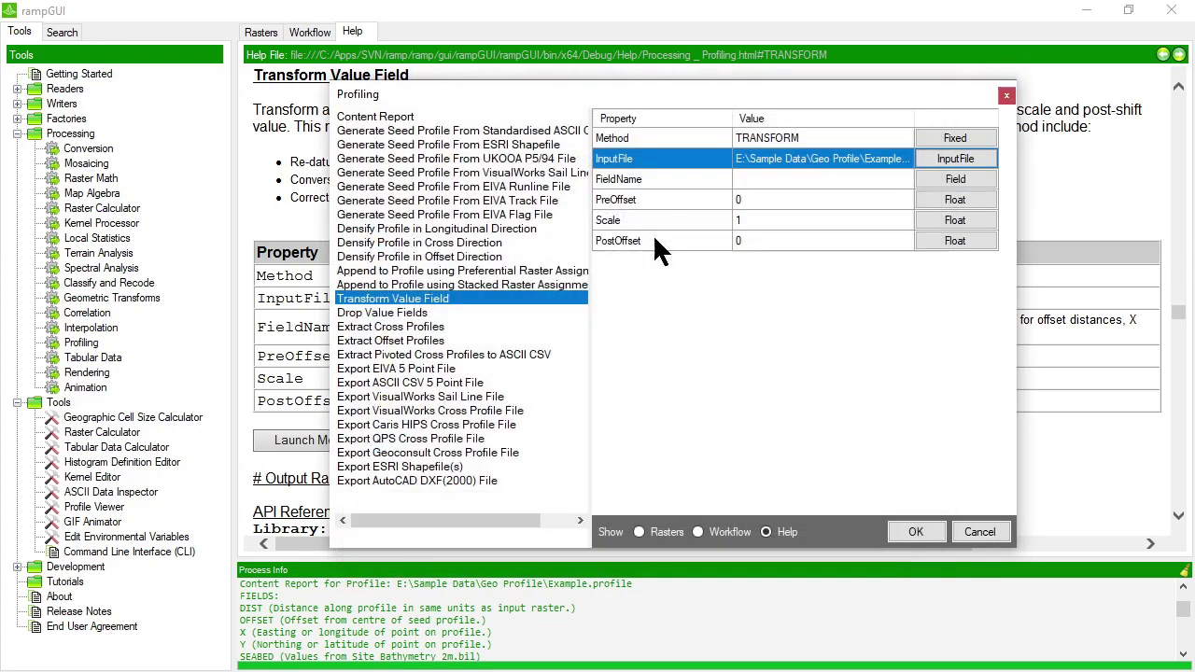
left_click(955, 178)
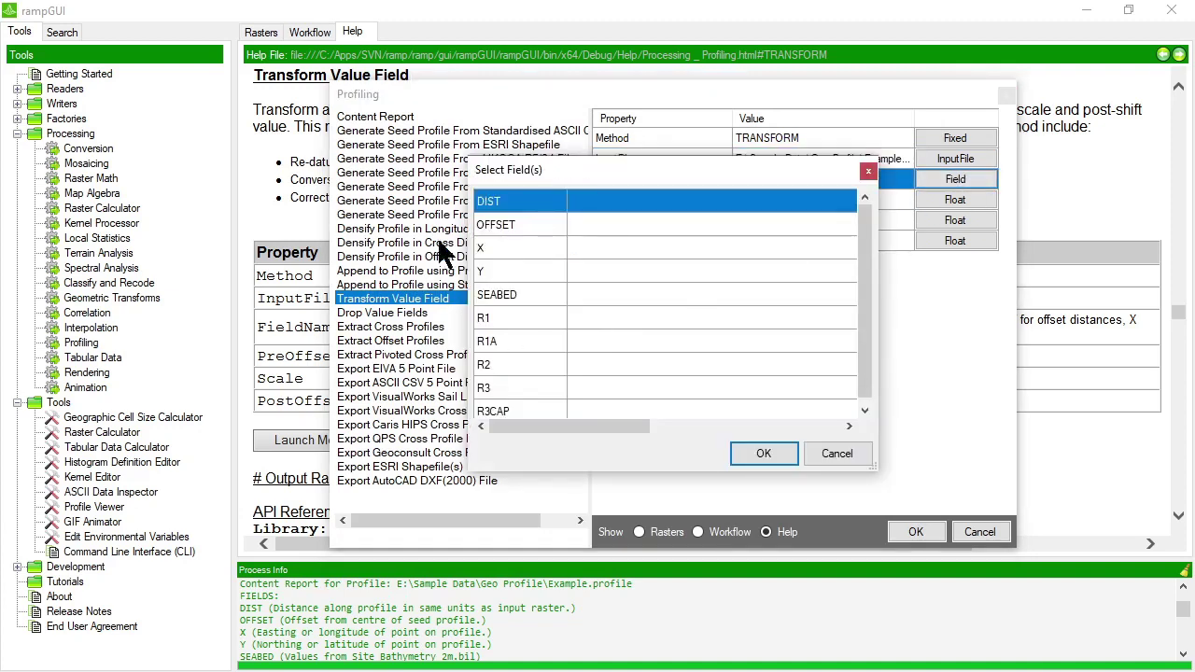
double_click(512, 202)
Step: Set Scale to 0.001, leaving PreOffset and PostOffset at 0
left_click(768, 199)
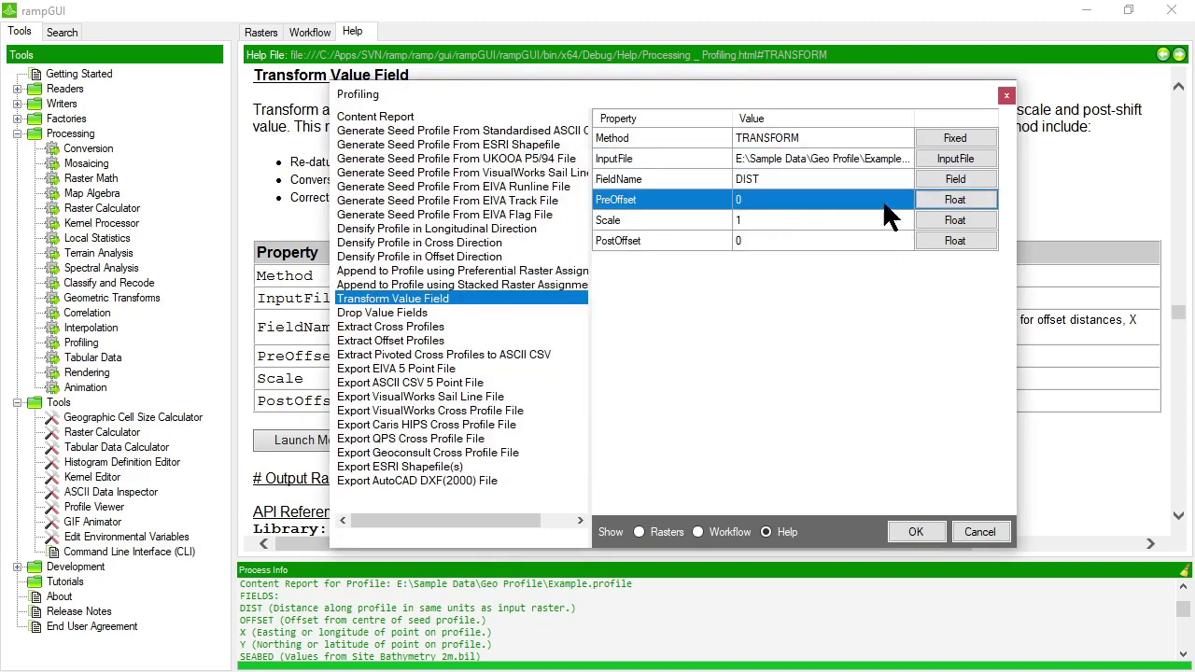
left_click(755, 245)
left_click(756, 217)
left_click(954, 220)
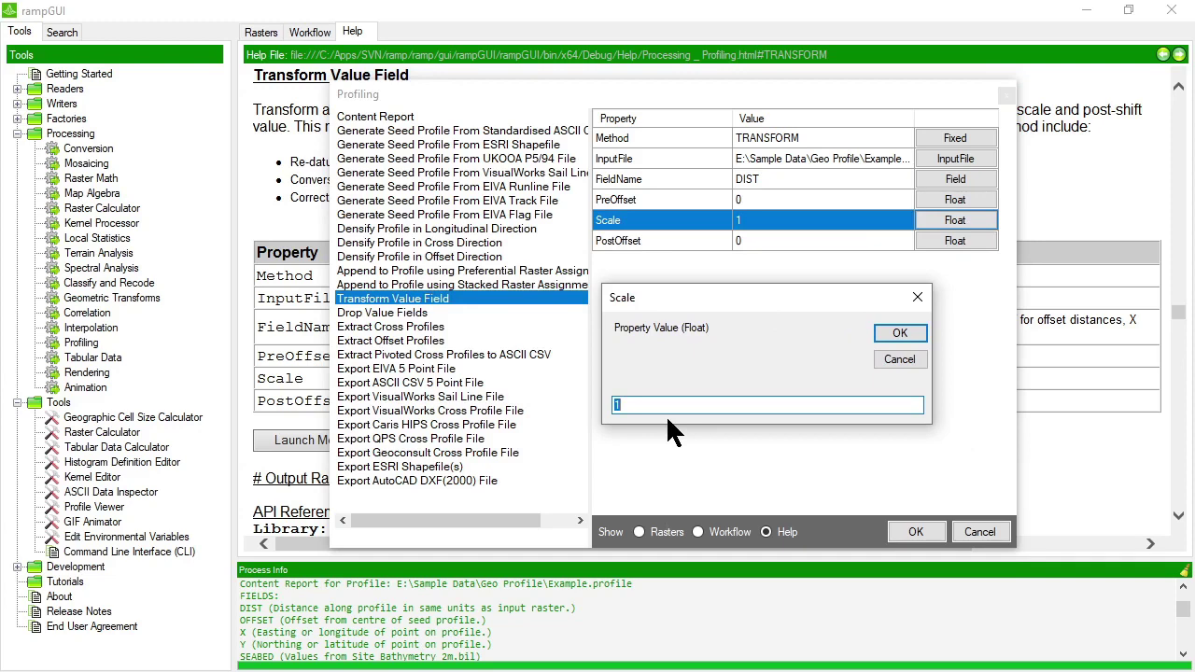
type("0.")
left_click(900, 334)
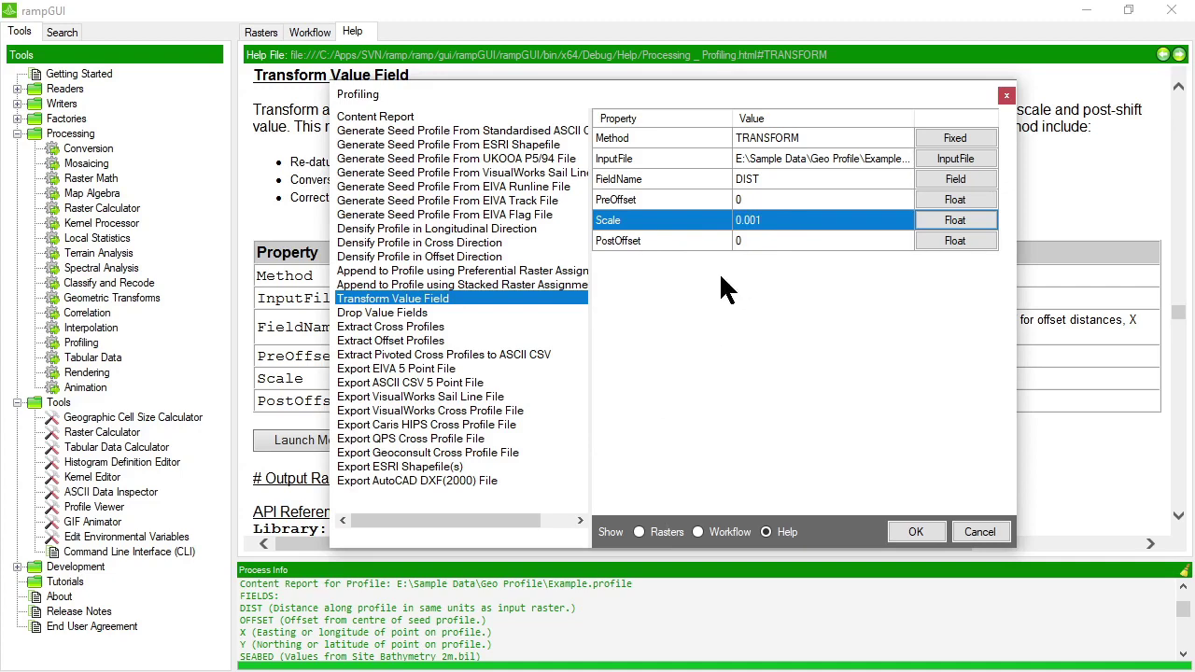
Step: Run the DIST transform, then run a Content Report on Example.profile
left_click(917, 532)
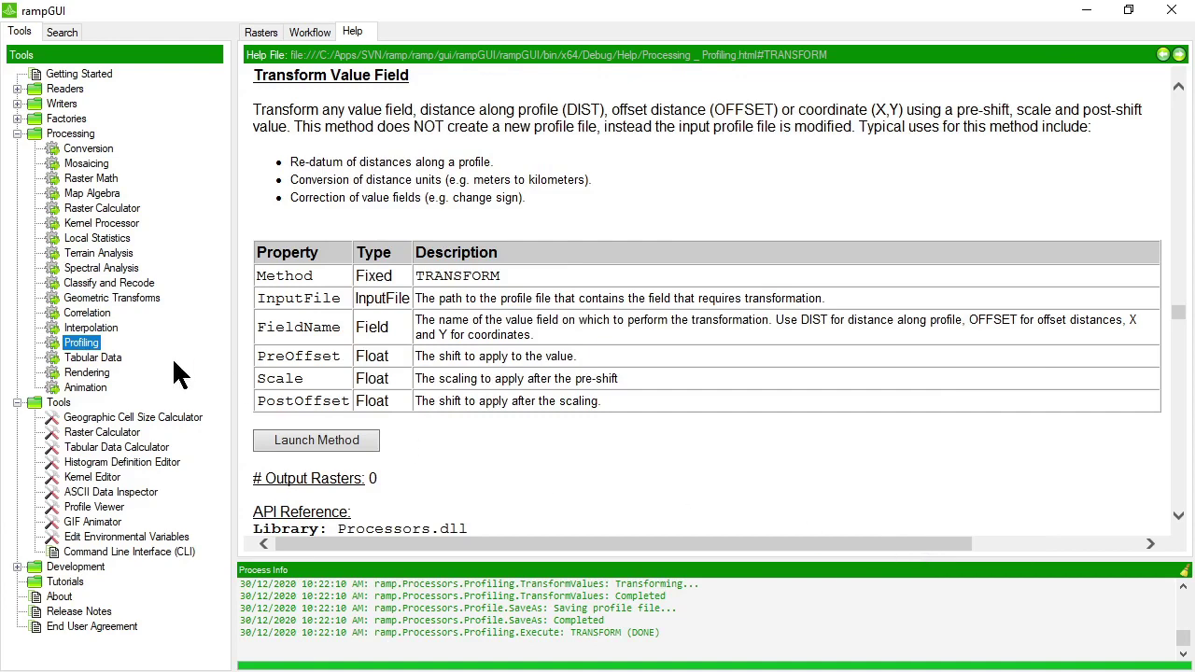
double_click(82, 341)
left_click(300, 156)
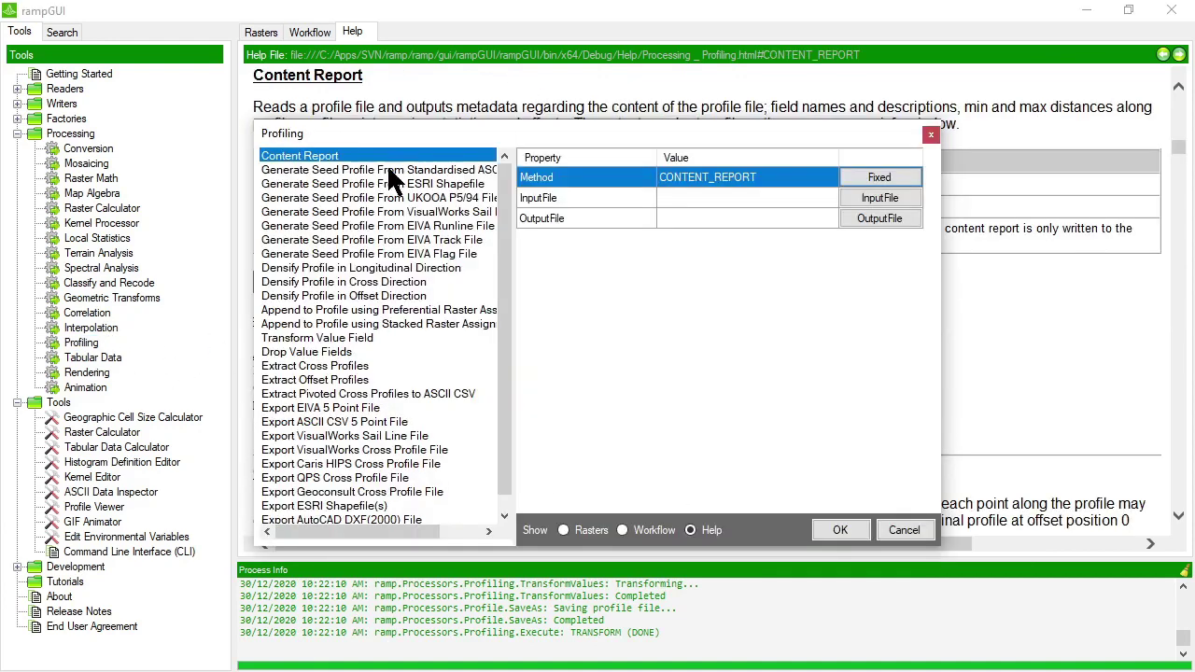
left_click(880, 198)
left_click(577, 277)
left_click(733, 591)
left_click(840, 530)
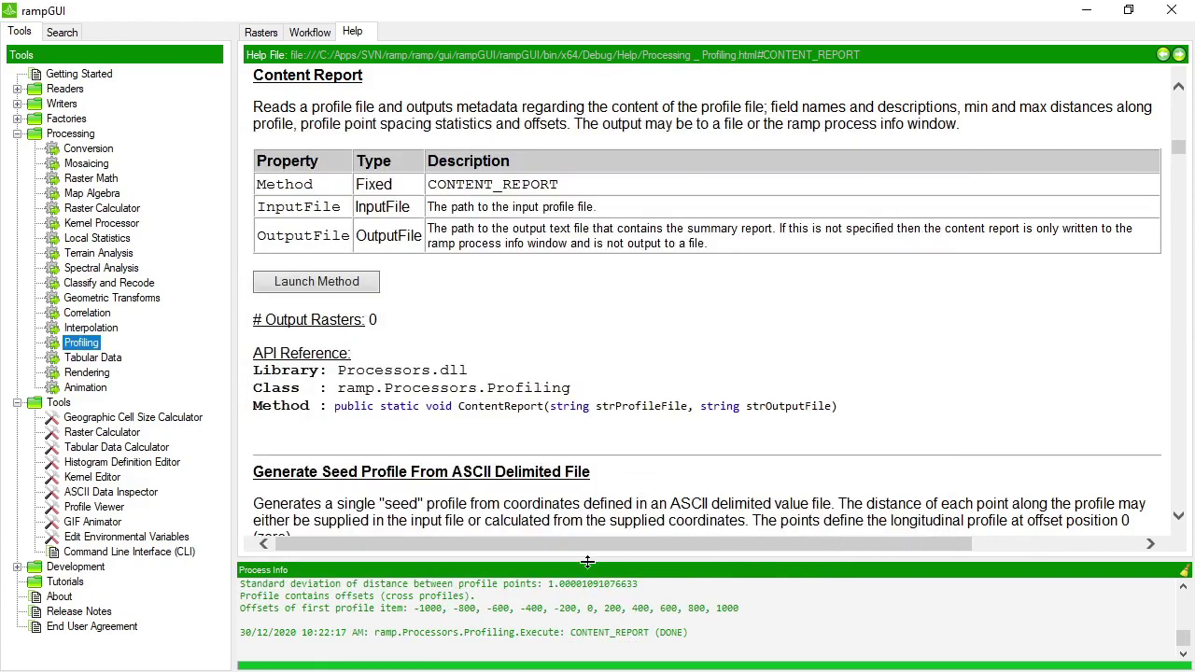
Step: Read the report in an enlarged log: start distance 0, end distance 15.5417538156954
left_click_drag(586, 563, 574, 372)
left_click(515, 542)
scroll(535, 547, "up", 1)
scroll(481, 546, "down", 1)
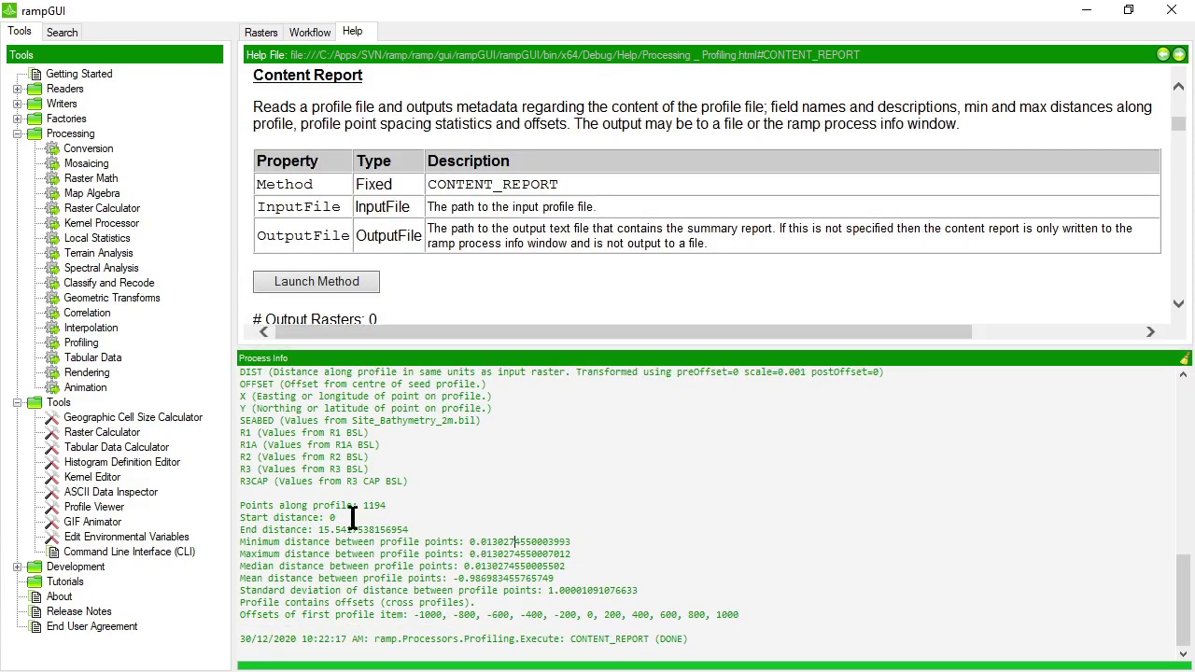
double_click(331, 517)
left_click_drag(318, 530, 420, 528)
left_click(438, 533)
left_click_drag(542, 347, 519, 541)
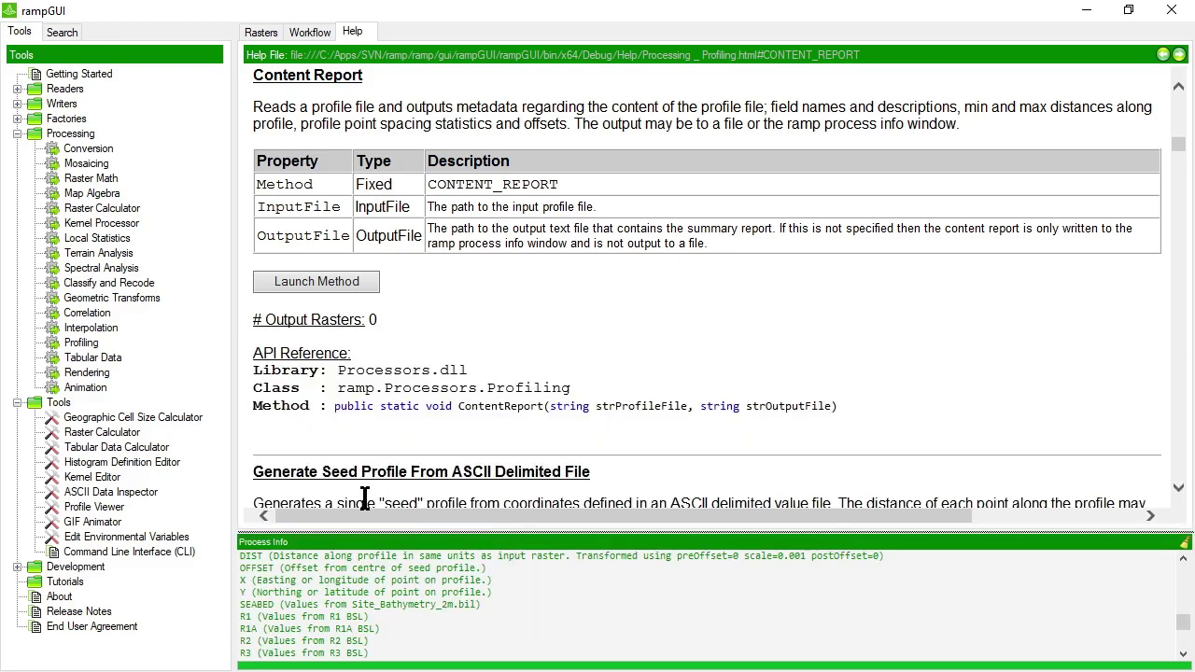
Step: Choose the Drop Value Fields method with Example.profile as input
double_click(87, 338)
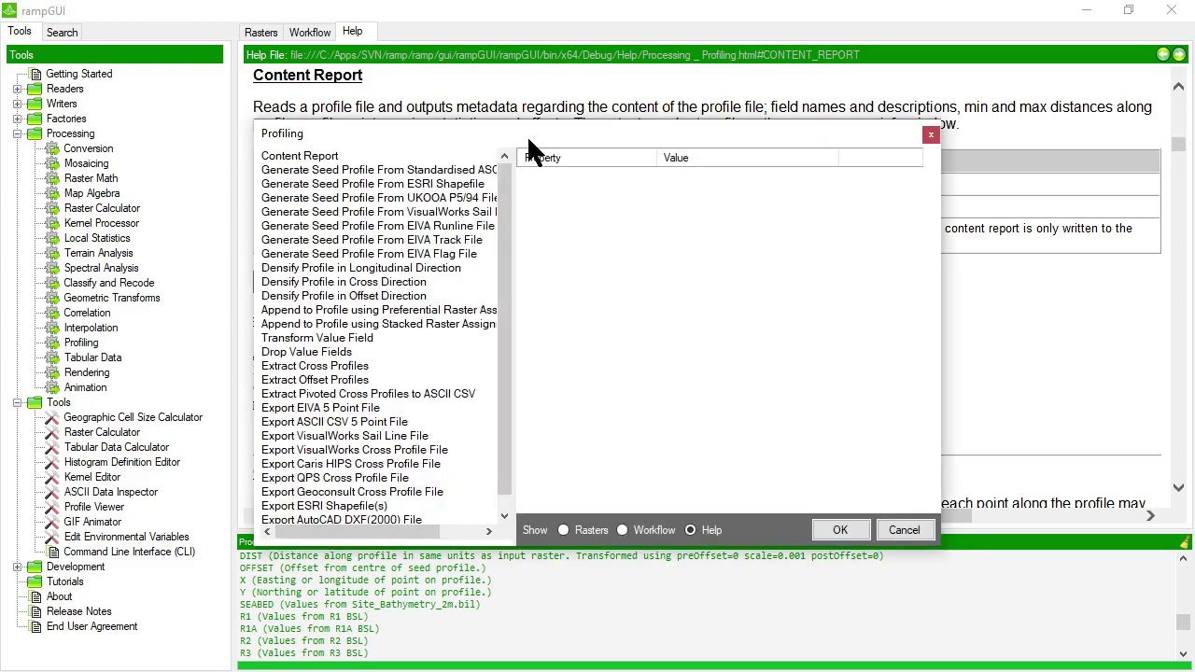
left_click_drag(528, 121, 544, 80)
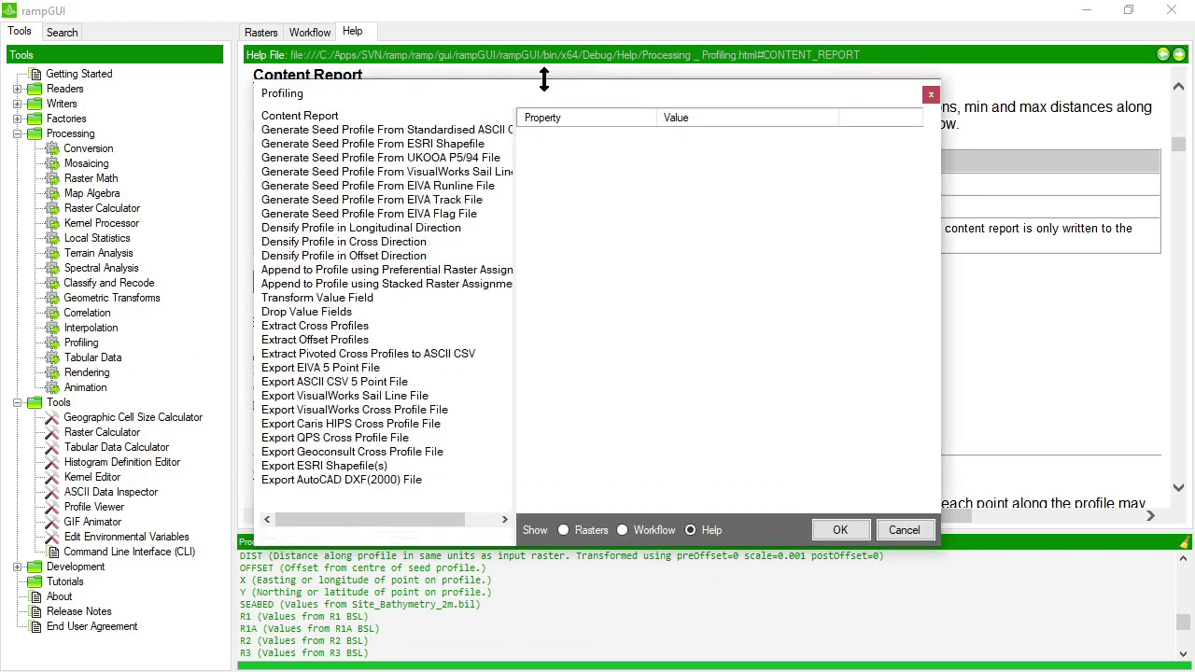
left_click(353, 312)
left_click_drag(515, 224, 577, 224)
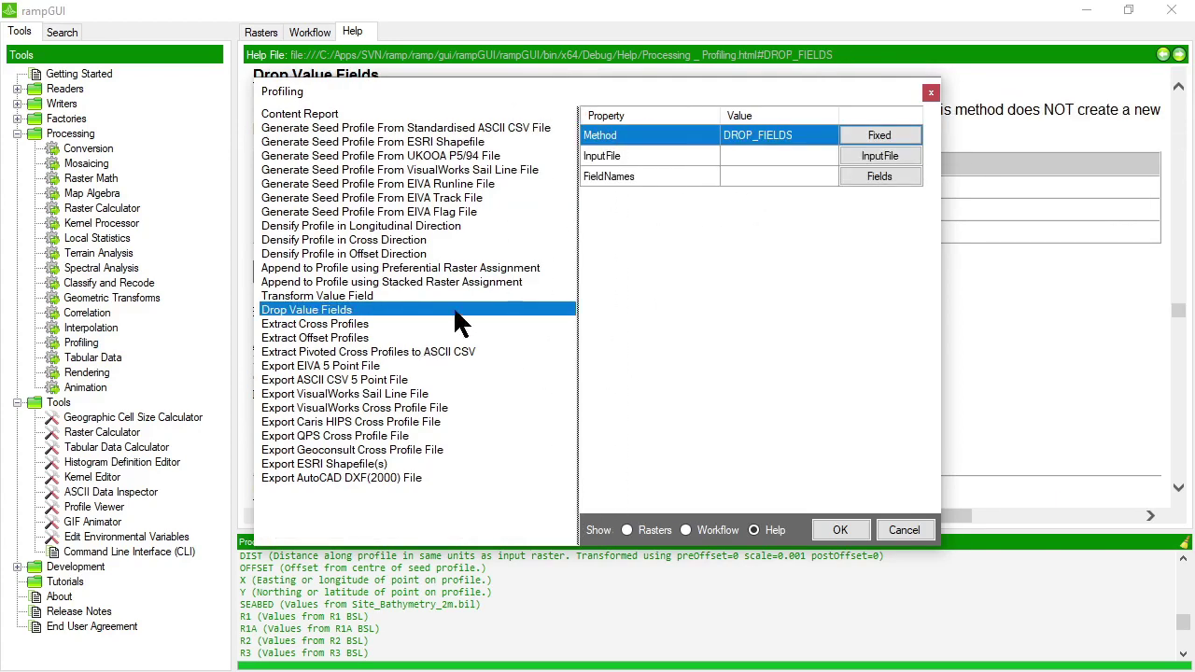
left_click(795, 155)
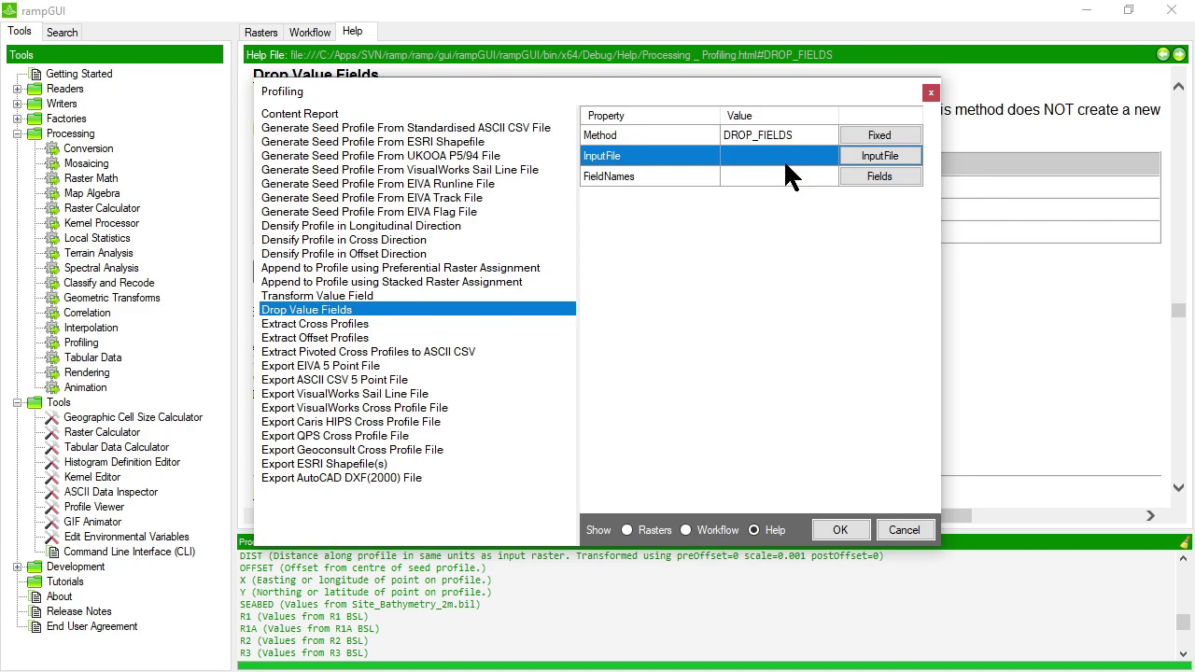
left_click(886, 156)
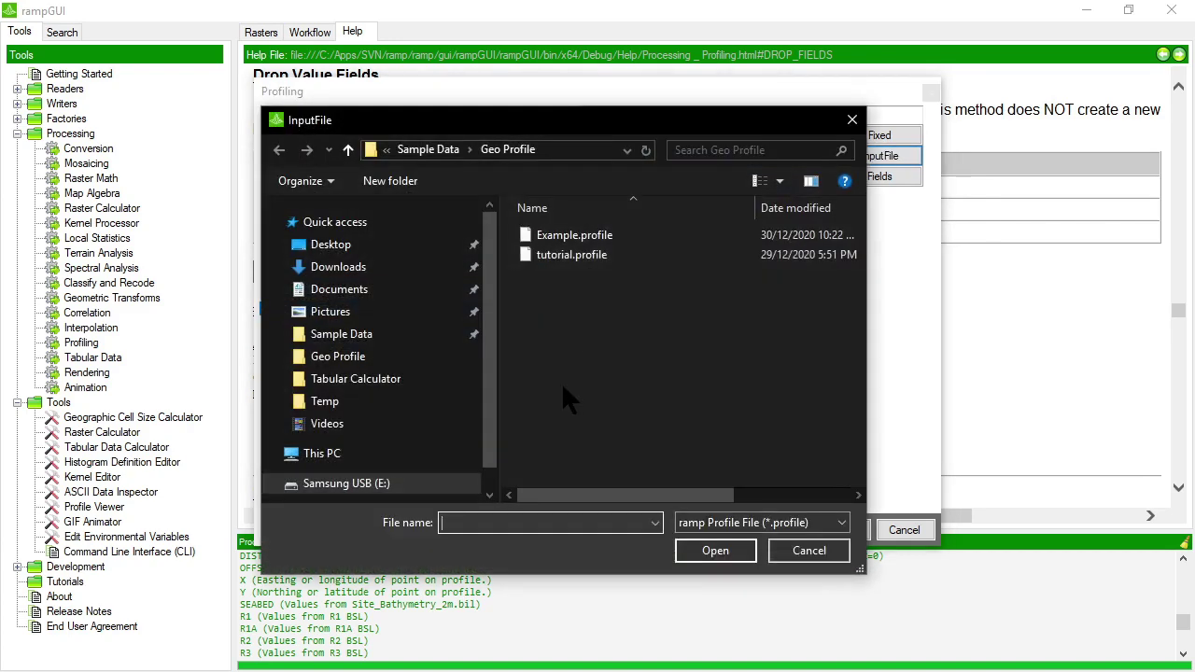
double_click(575, 236)
Step: Tick R3CAP as the field to drop and confirm it
left_click(748, 177)
left_click(879, 177)
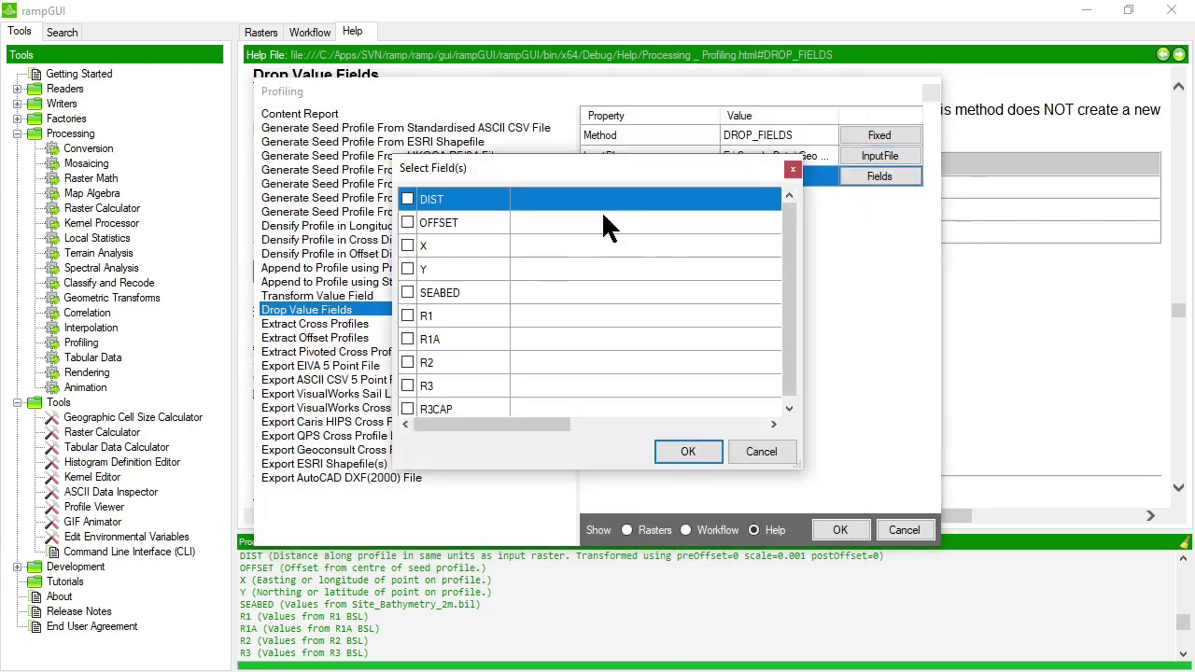
left_click_drag(584, 173, 635, 109)
left_click_drag(852, 409, 917, 453)
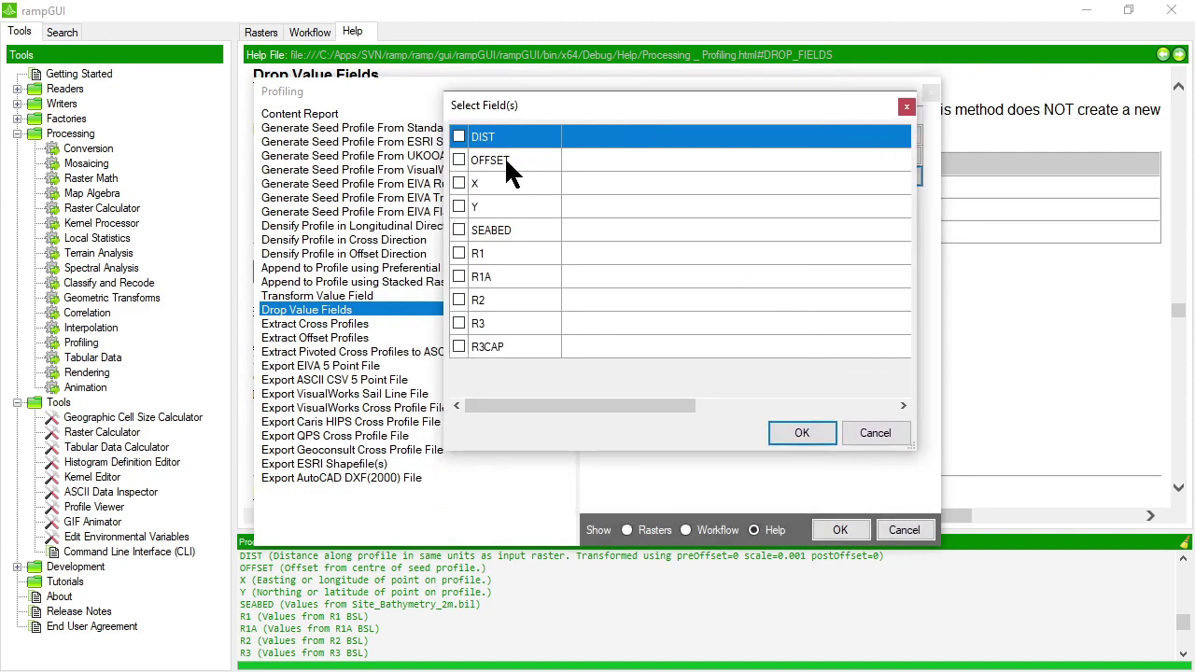
left_click(498, 213)
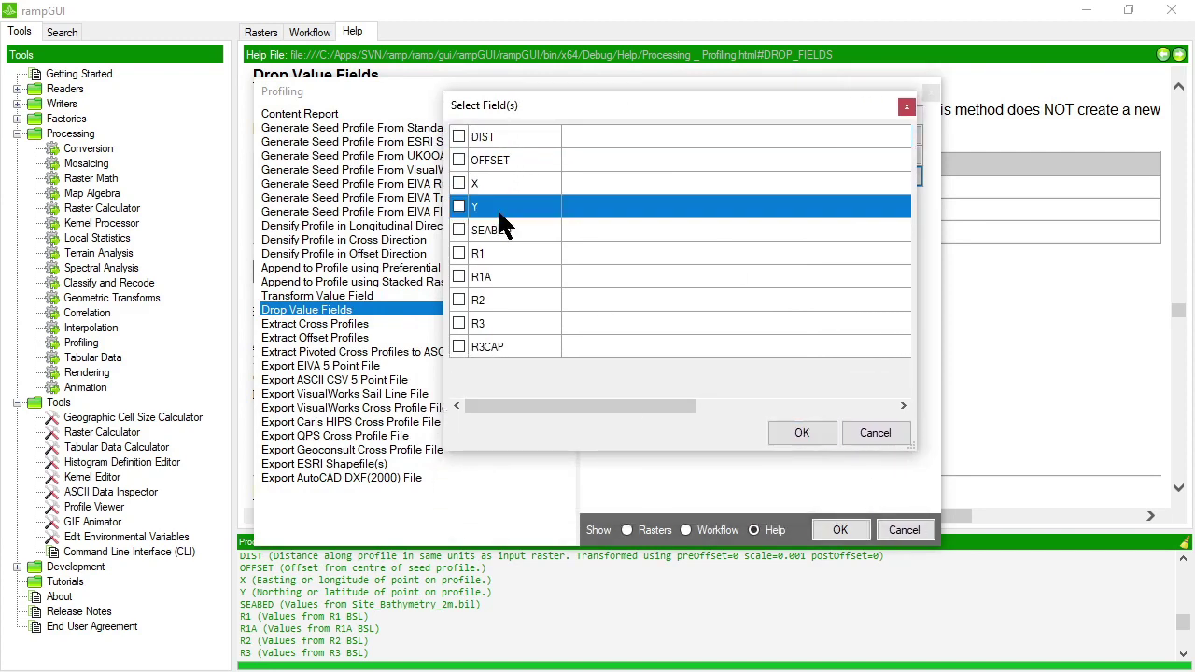
left_click(514, 229)
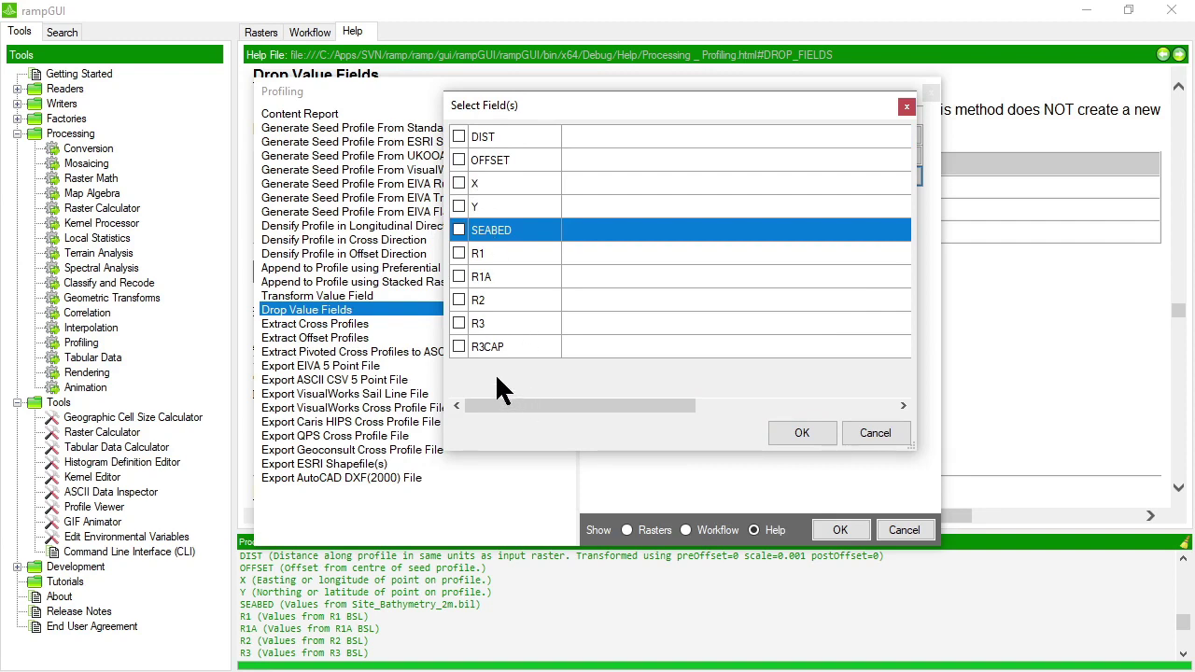
left_click(462, 347)
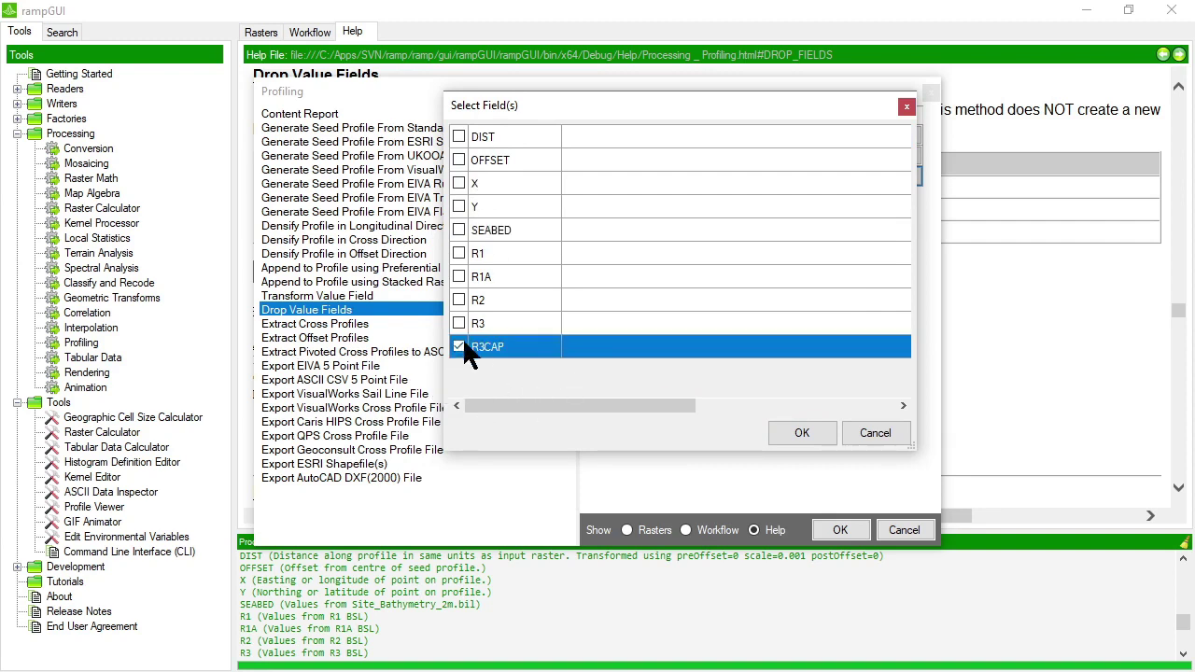
left_click(796, 431)
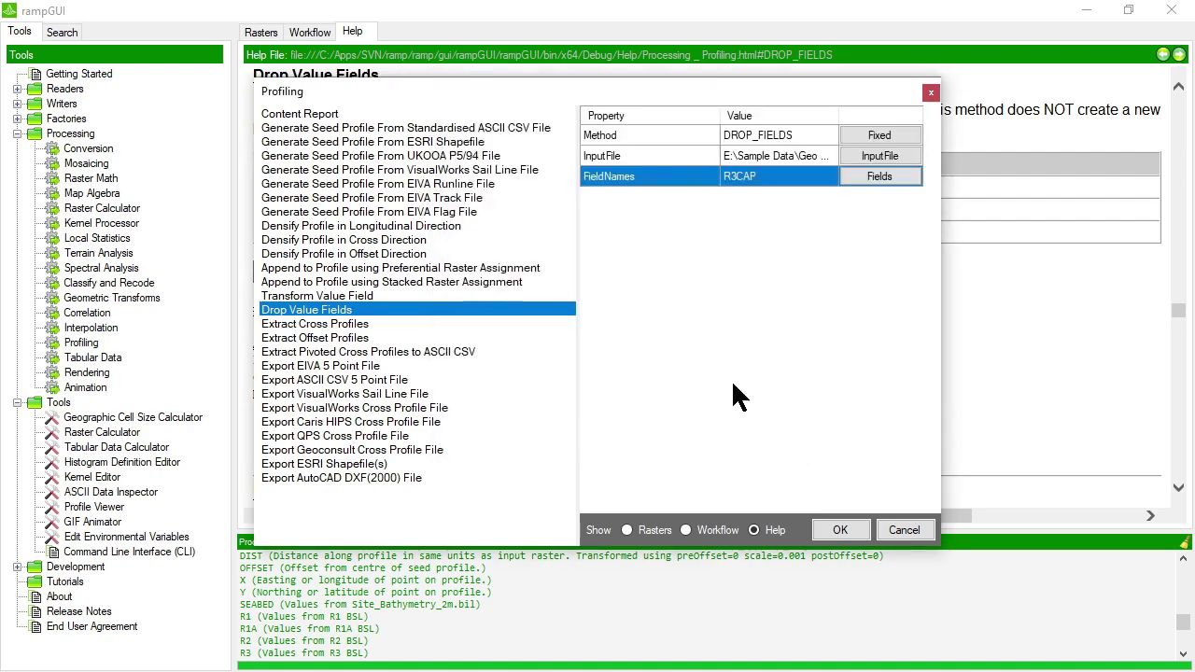
Step: Run the field drop, reload Example.profile in Profile Viewer with distances in Km, then close it
left_click(847, 529)
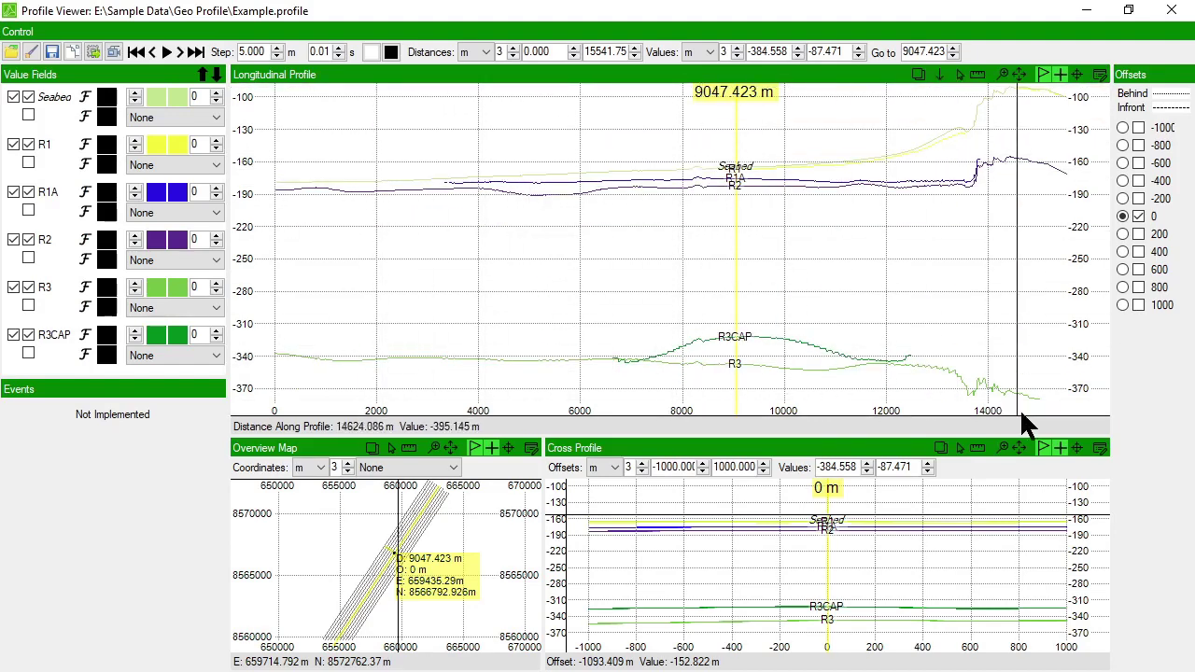
left_click(12, 51)
double_click(336, 149)
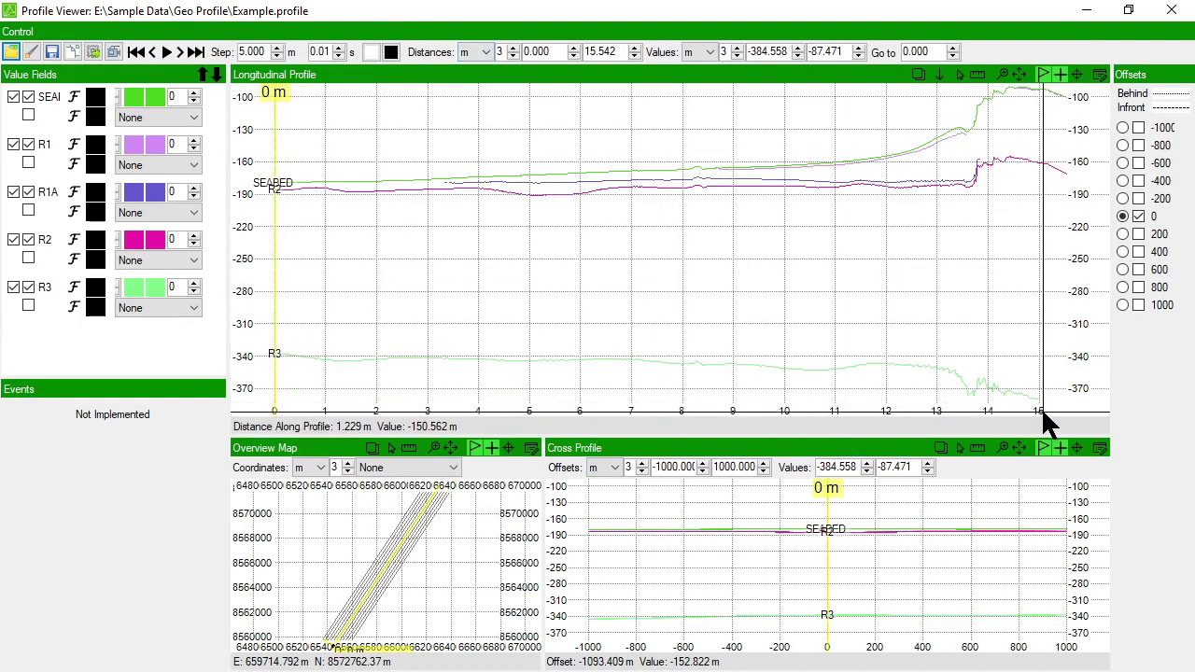
left_click(485, 53)
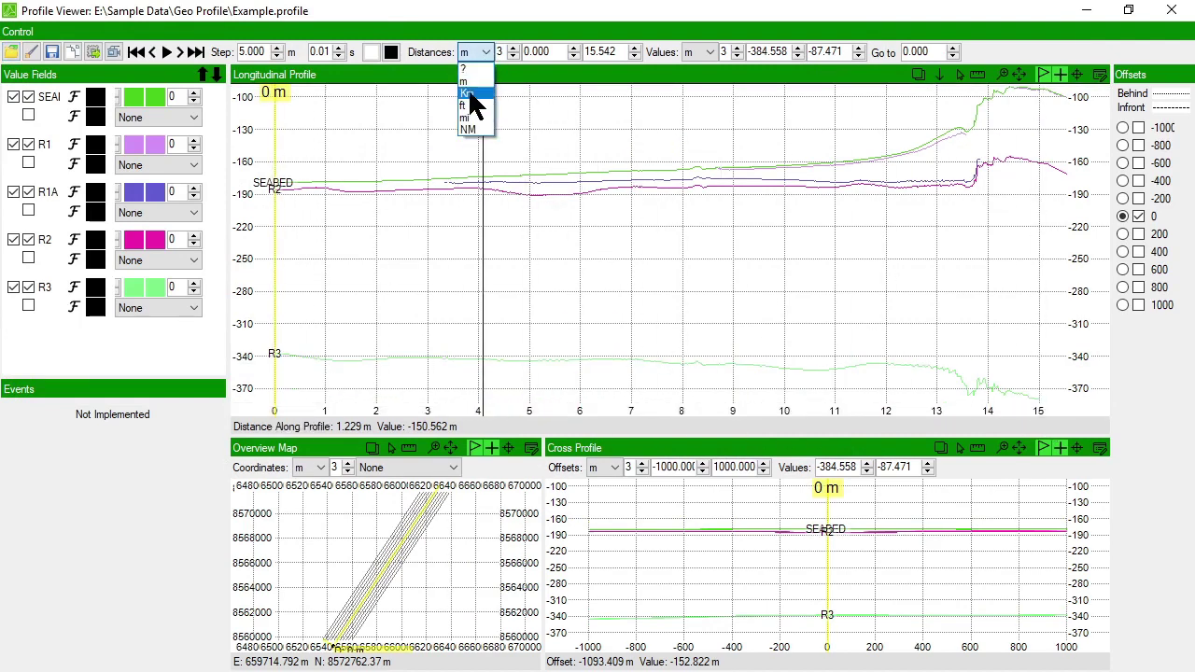
left_click(471, 93)
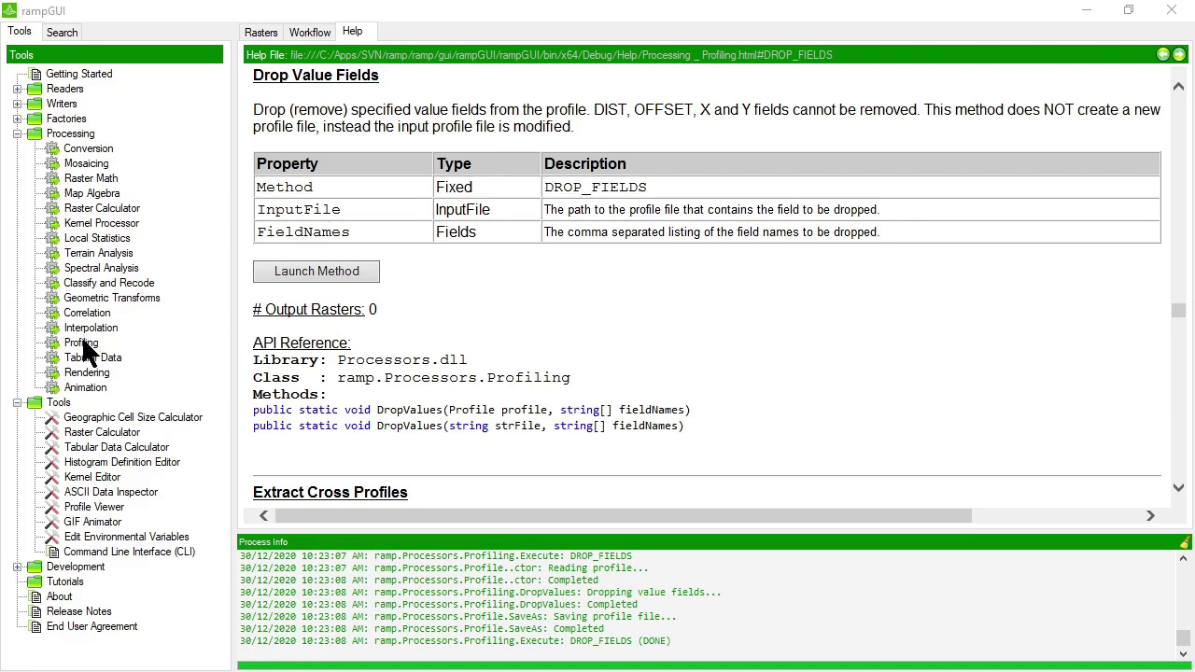
left_click(81, 343)
Step: Compare Extract Offset and Extract Pivoted settings, settling on Extract Cross Profiles (start 0, end 9999)
double_click(81, 342)
left_click(319, 365)
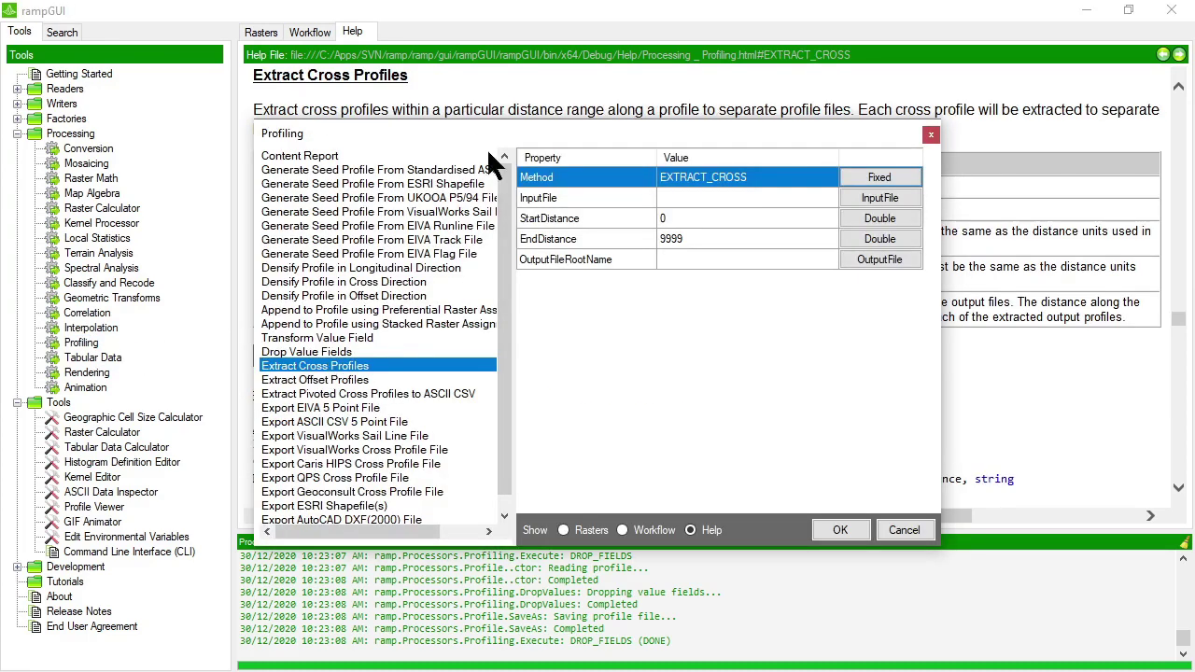
left_click_drag(496, 120, 497, 65)
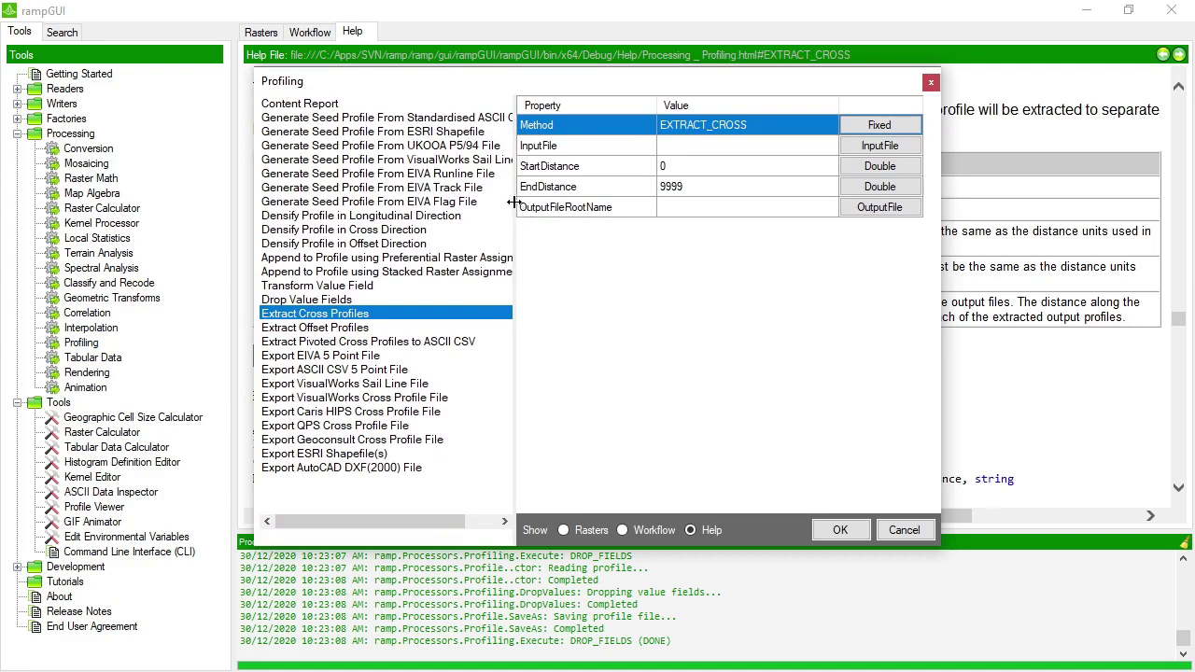
left_click_drag(515, 197, 555, 197)
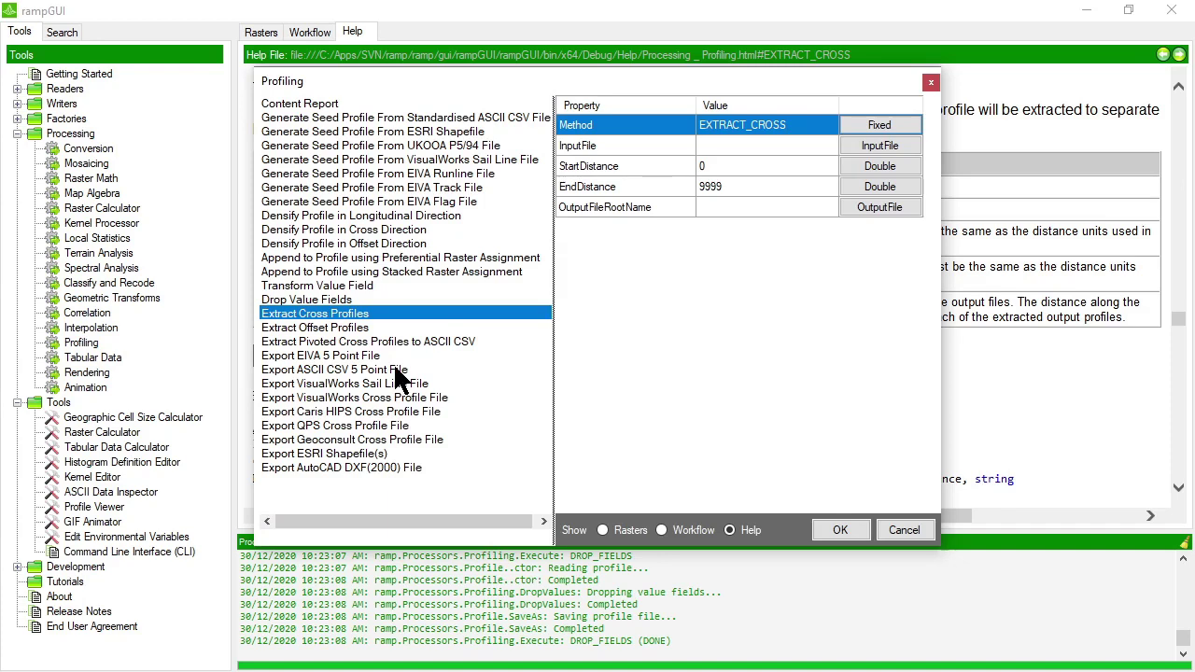
left_click(336, 328)
left_click(333, 342)
left_click(326, 313)
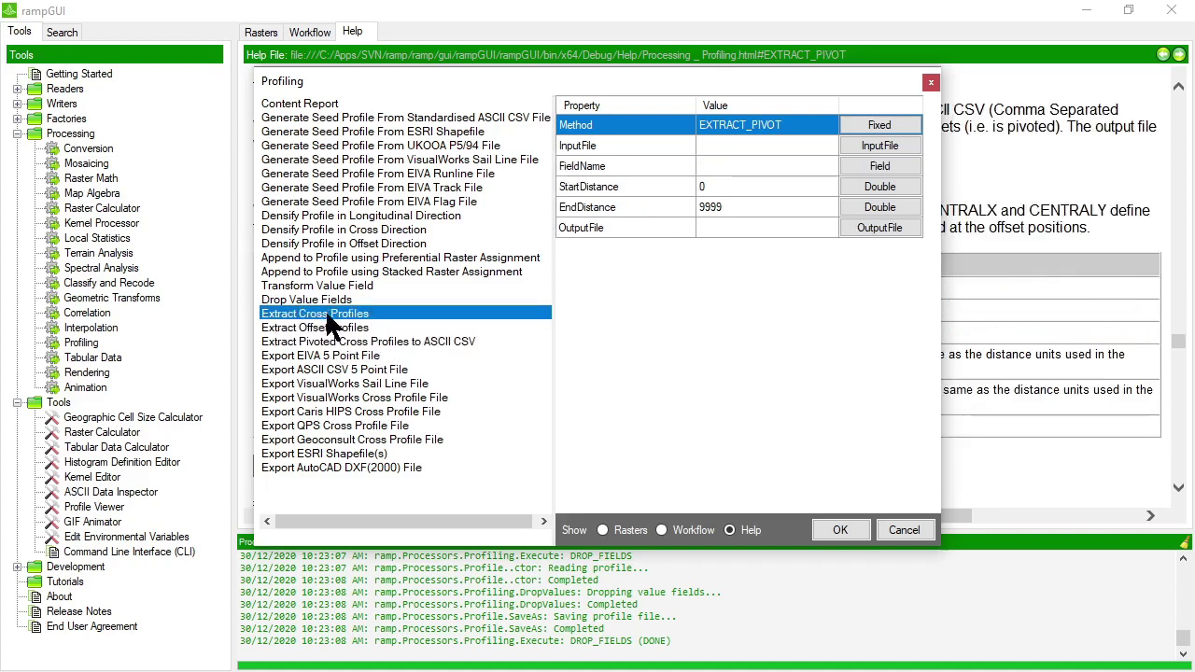
left_click(319, 328)
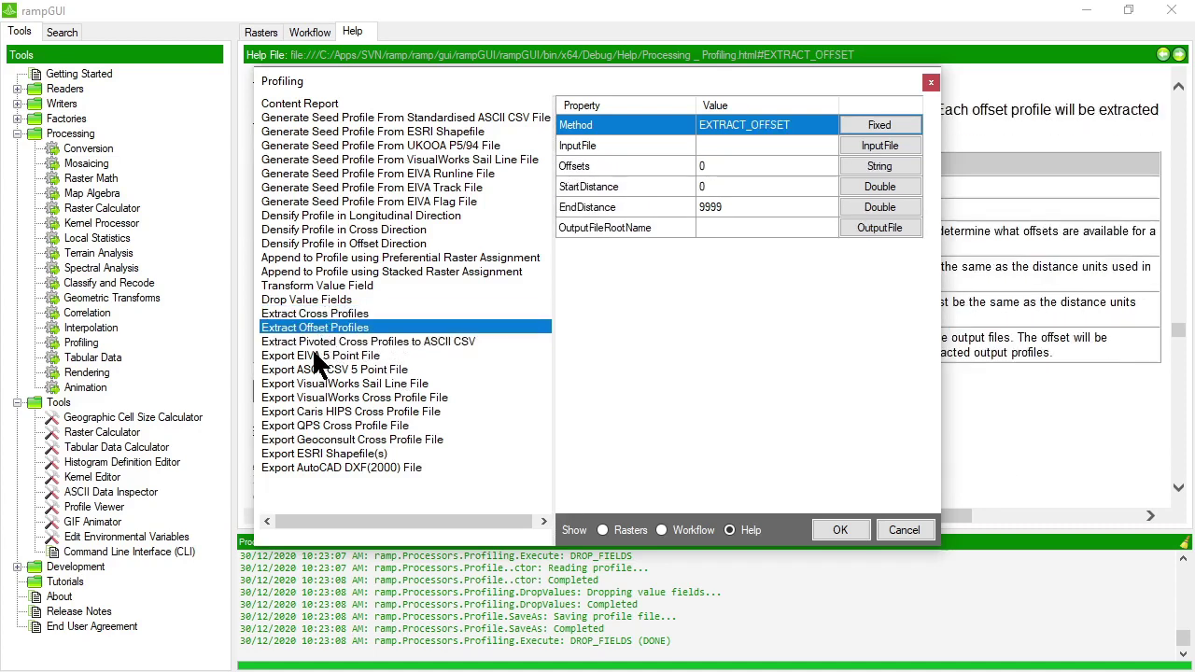
left_click(316, 341)
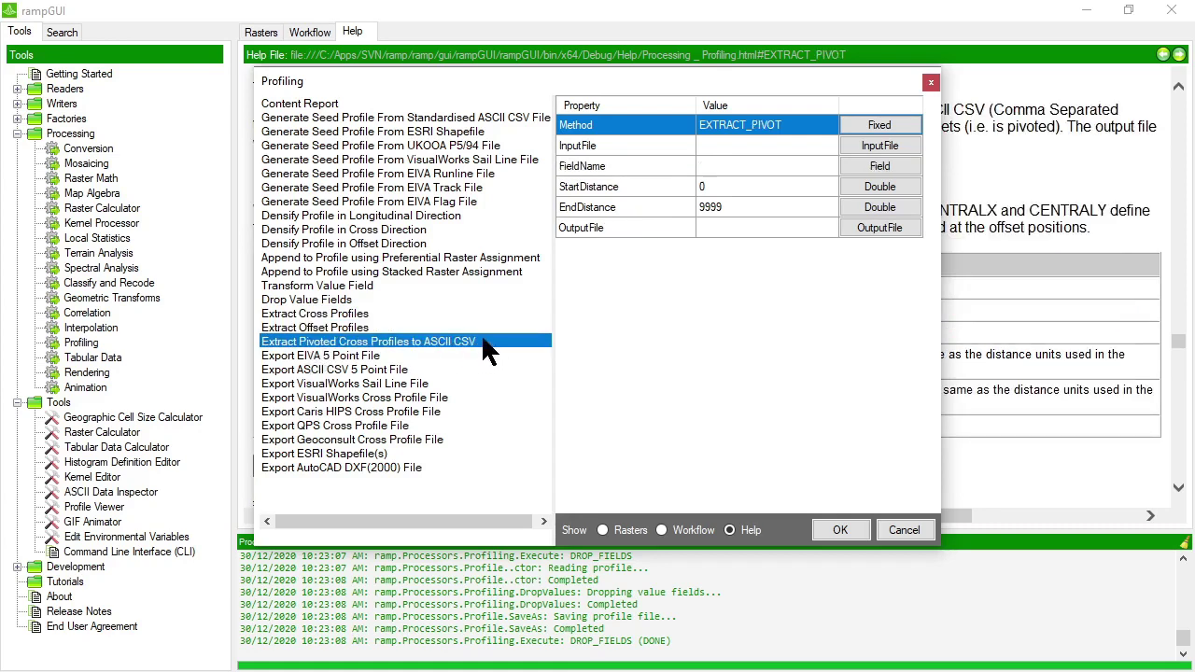
left_click(355, 313)
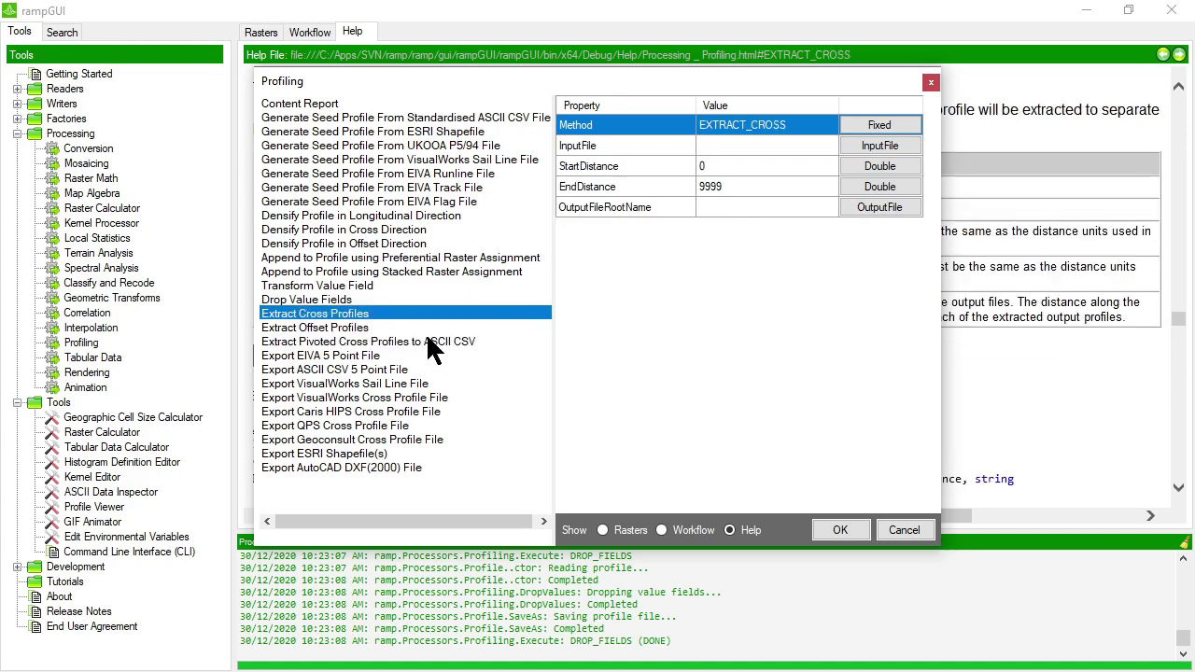
Step: Use Example.profile as input and set EndDistance to 1
left_click(852, 145)
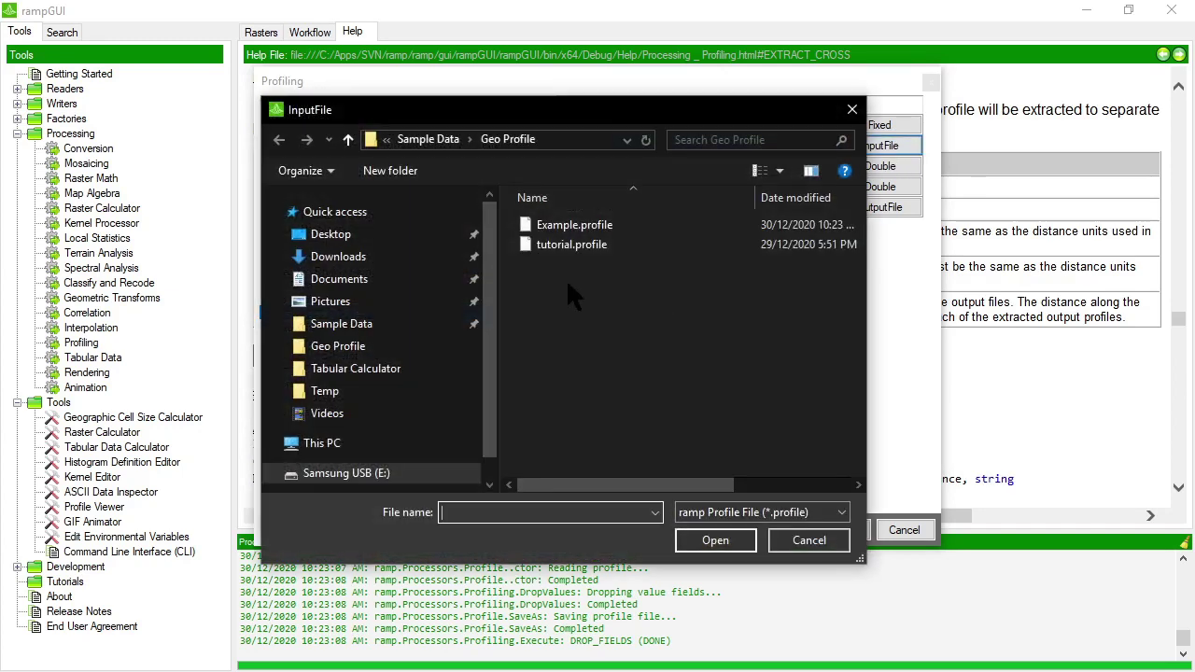
double_click(572, 228)
left_click(733, 166)
left_click(740, 185)
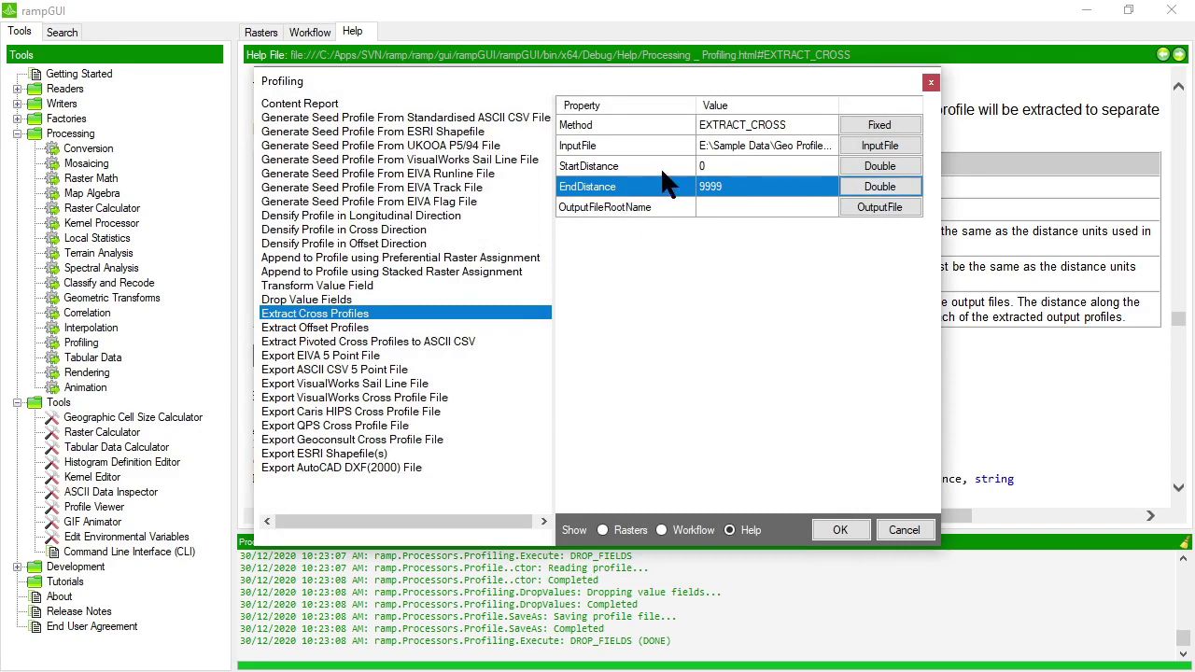
left_click(713, 165)
left_click(743, 187)
left_click(879, 183)
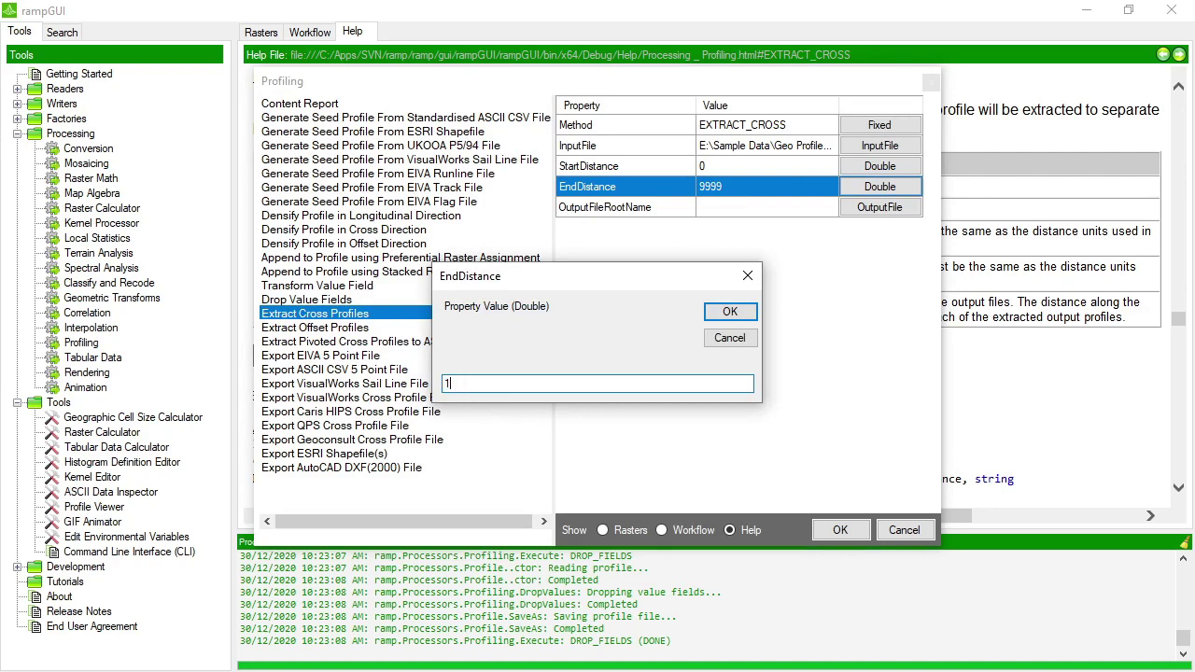
left_click(722, 311)
Step: Set the output file to Extracted_CP.csv in the Geo Profile folder, csv type
left_click(744, 210)
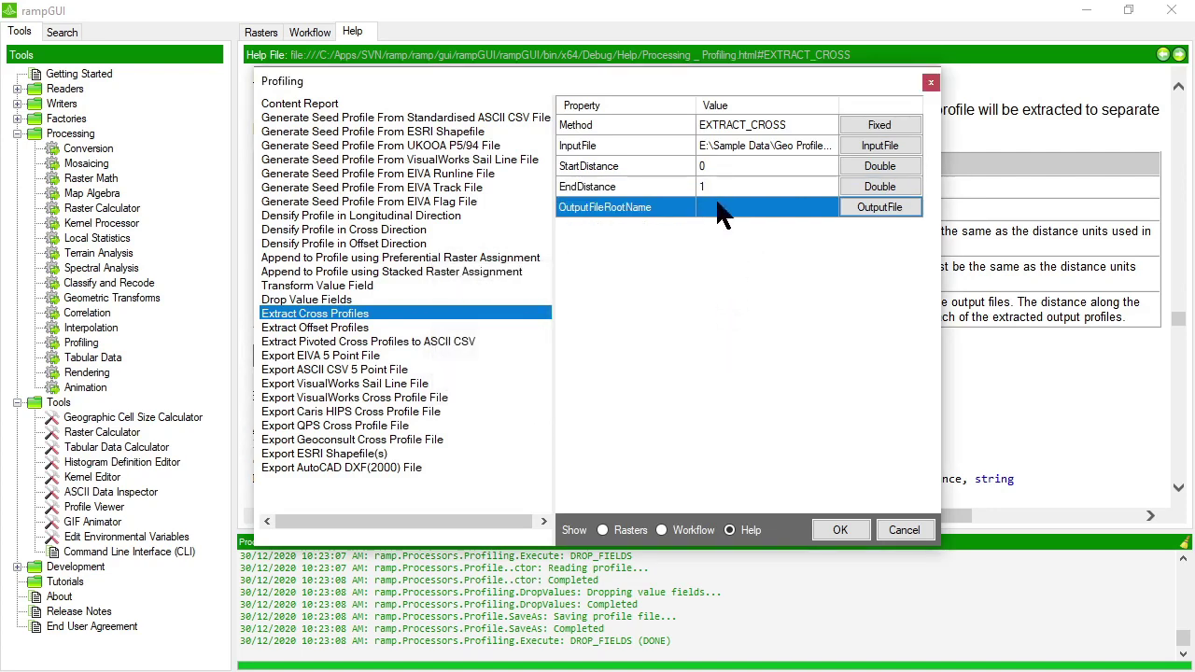
left_click(882, 208)
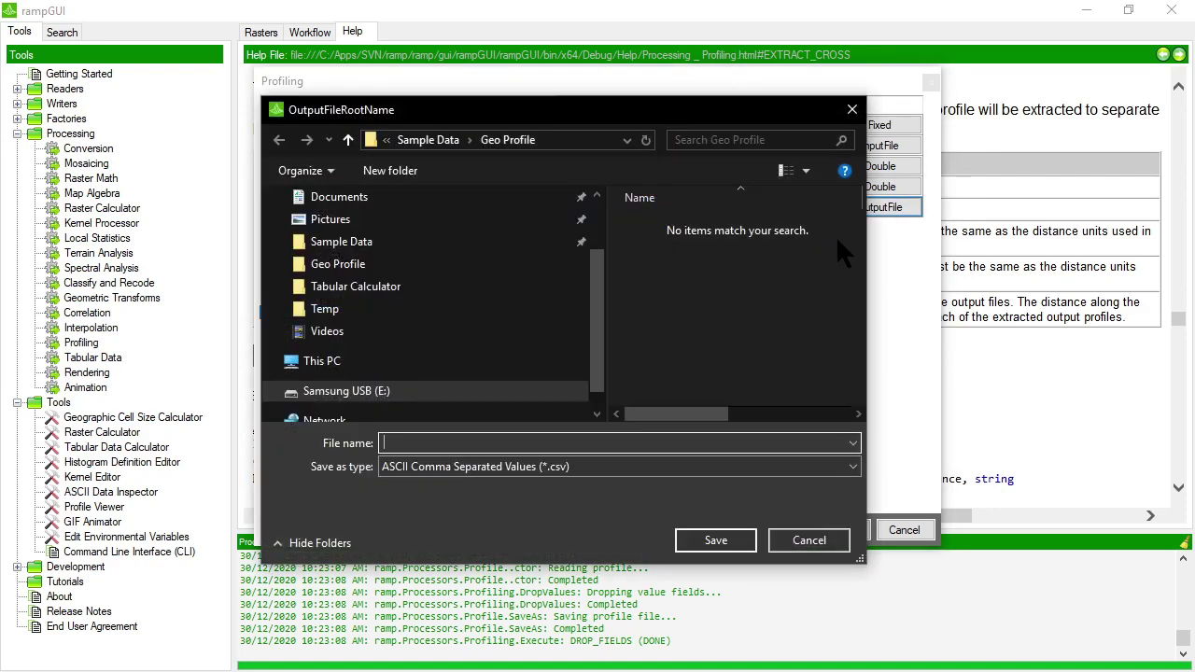
left_click(482, 445)
left_click(503, 469)
left_click(504, 482)
left_click(455, 439)
type("Exam")
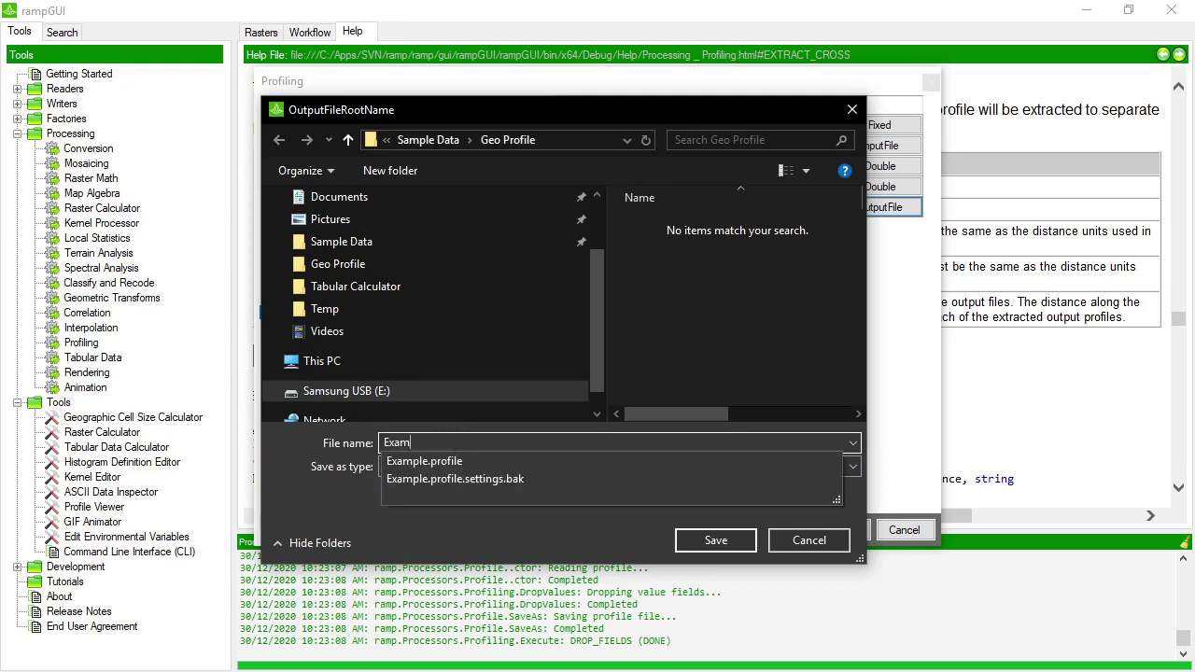
key("BackSpace")
key("BackSpace")
type("xtracty")
key("BackSpace")
key("BackSpace")
key("BackSpace")
key("BackSpace")
key("BackSpace")
key("BackSpace")
key("BackSpace")
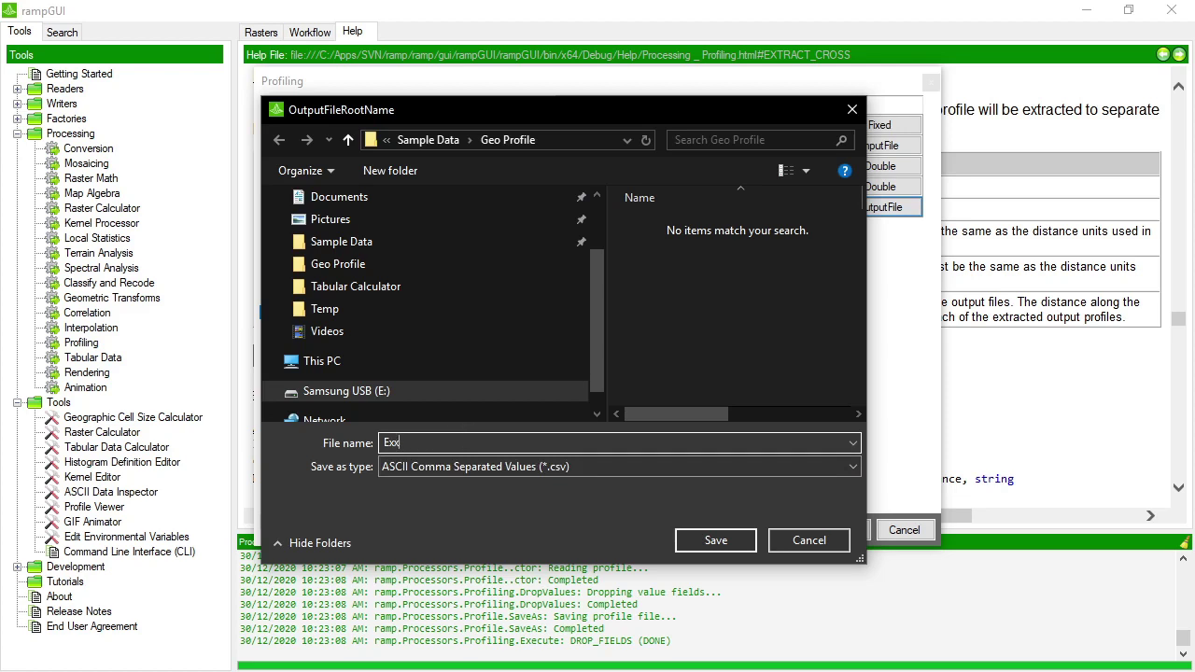
type("tracted_CP.csv")
key("Return")
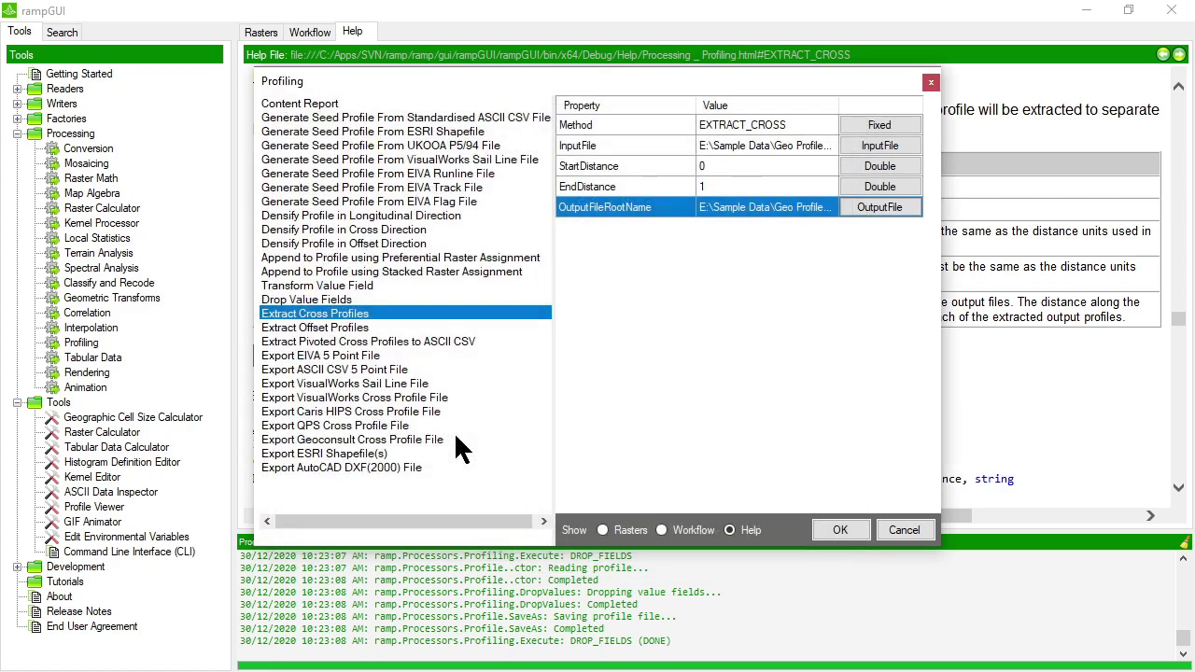
Step: Review the distance and output name settings, then run the cross profile extraction
left_click(773, 189)
left_click(752, 206)
left_click(640, 169)
left_click(641, 187)
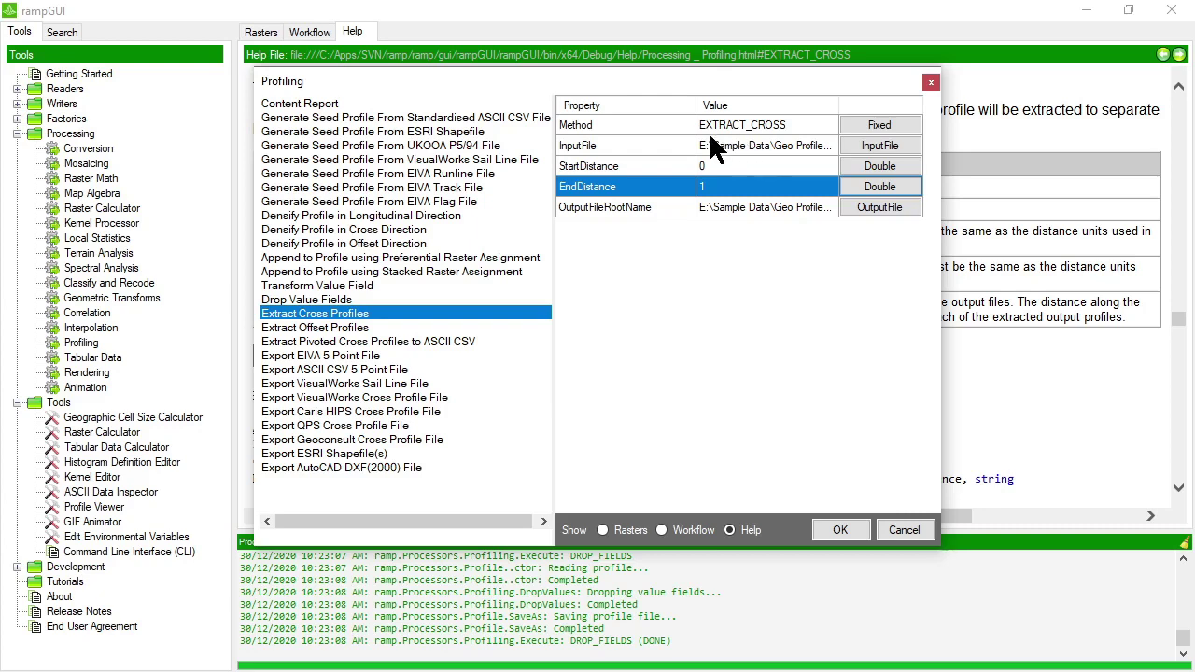
left_click(838, 529)
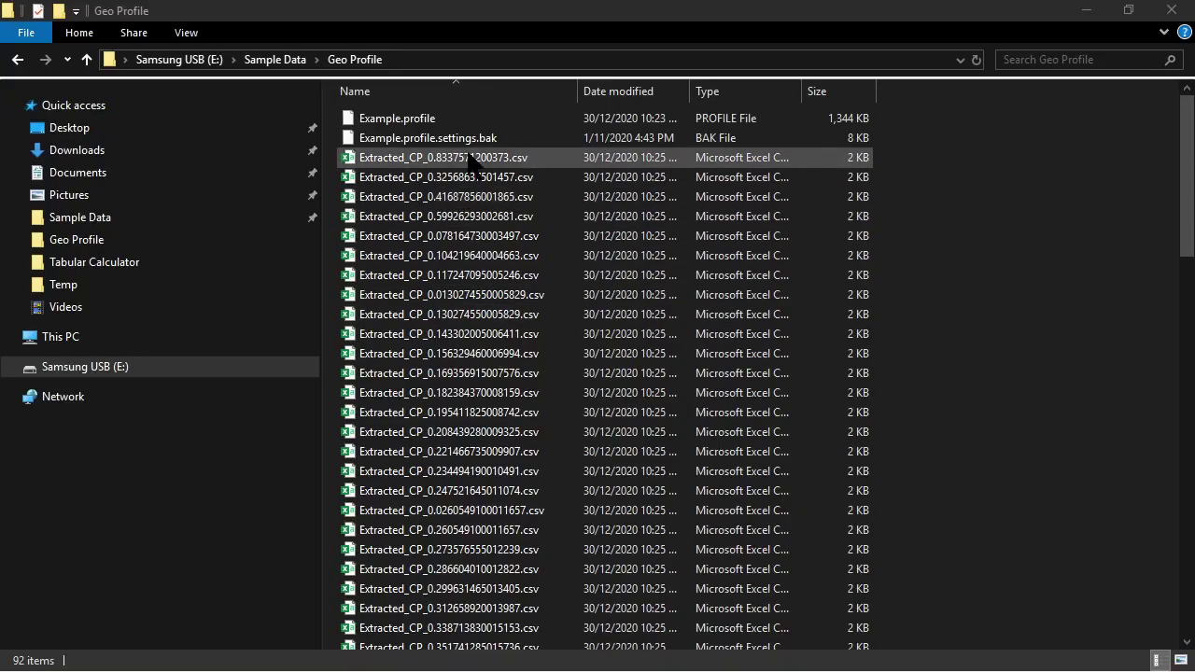
Step: Browse the Extracted_CP csv files and select Extracted_CP_0.0260549100011657.csv
left_click(440, 157)
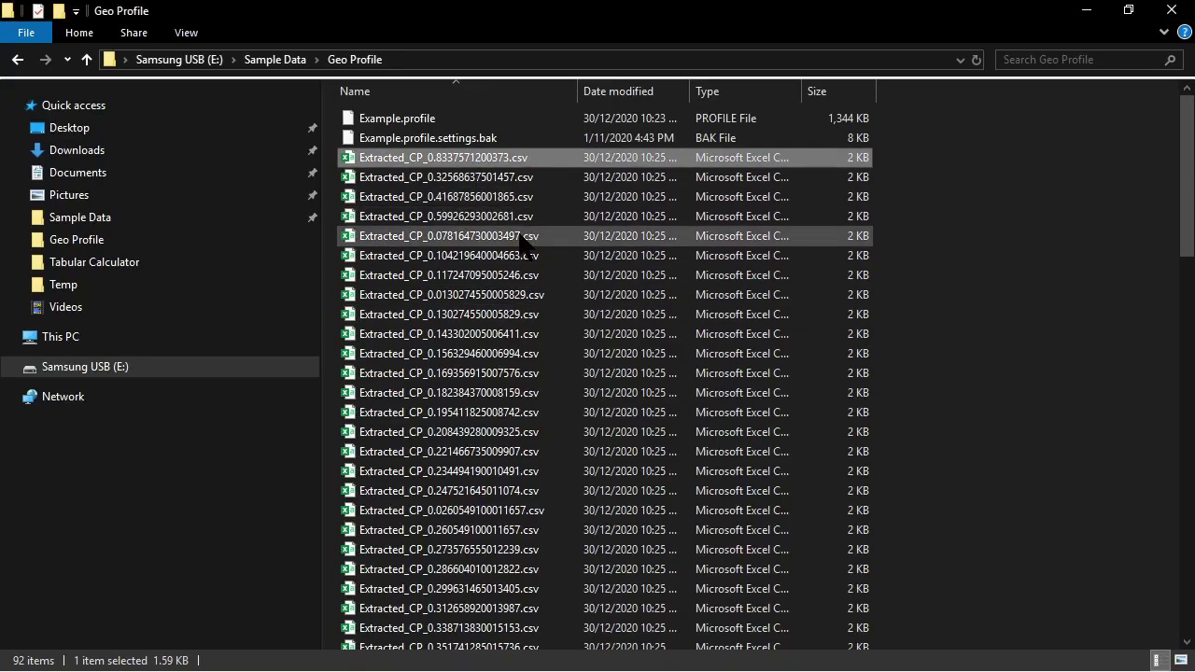
scroll(511, 341, "down", 20)
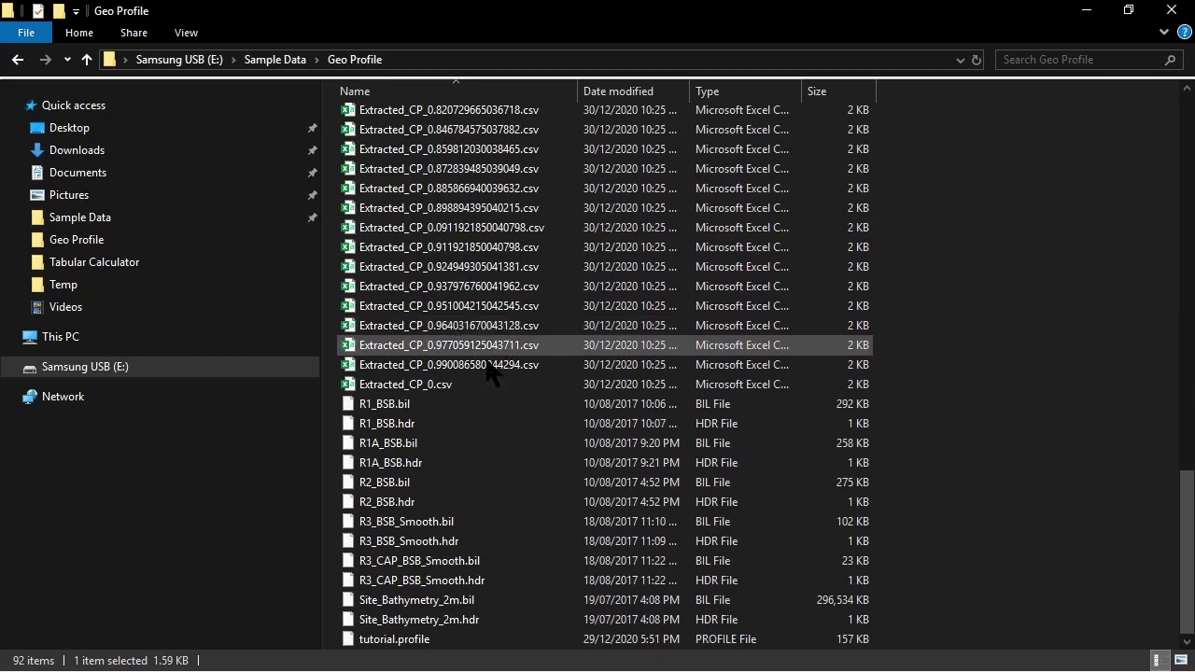
left_click(452, 387)
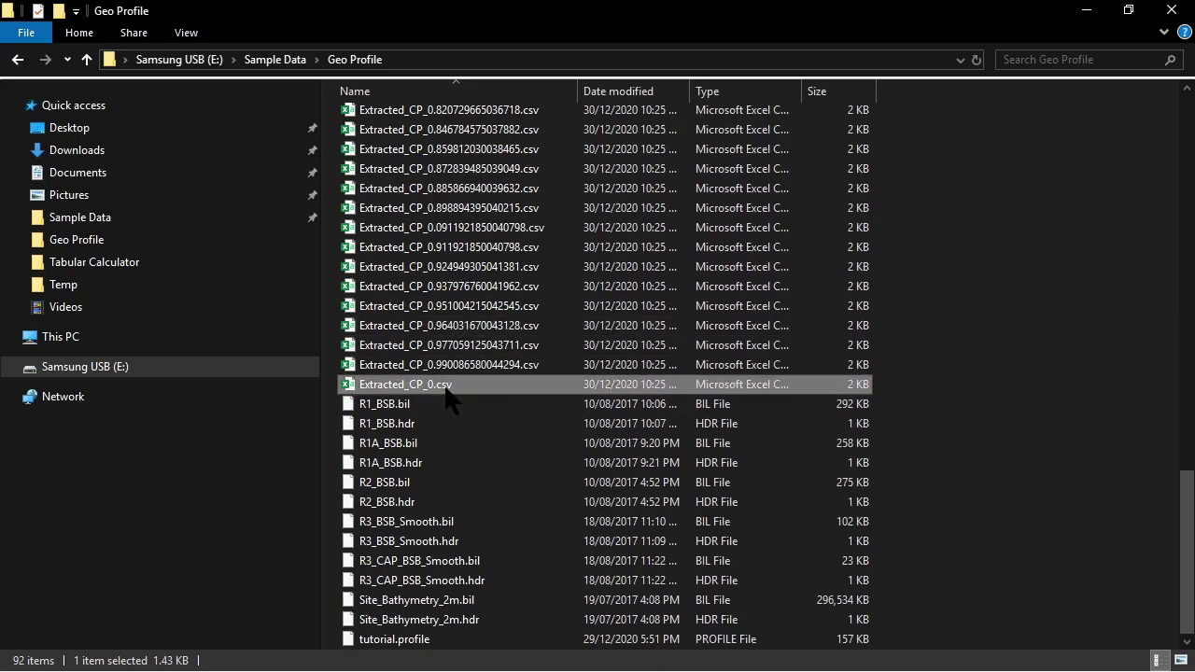
left_click(444, 370)
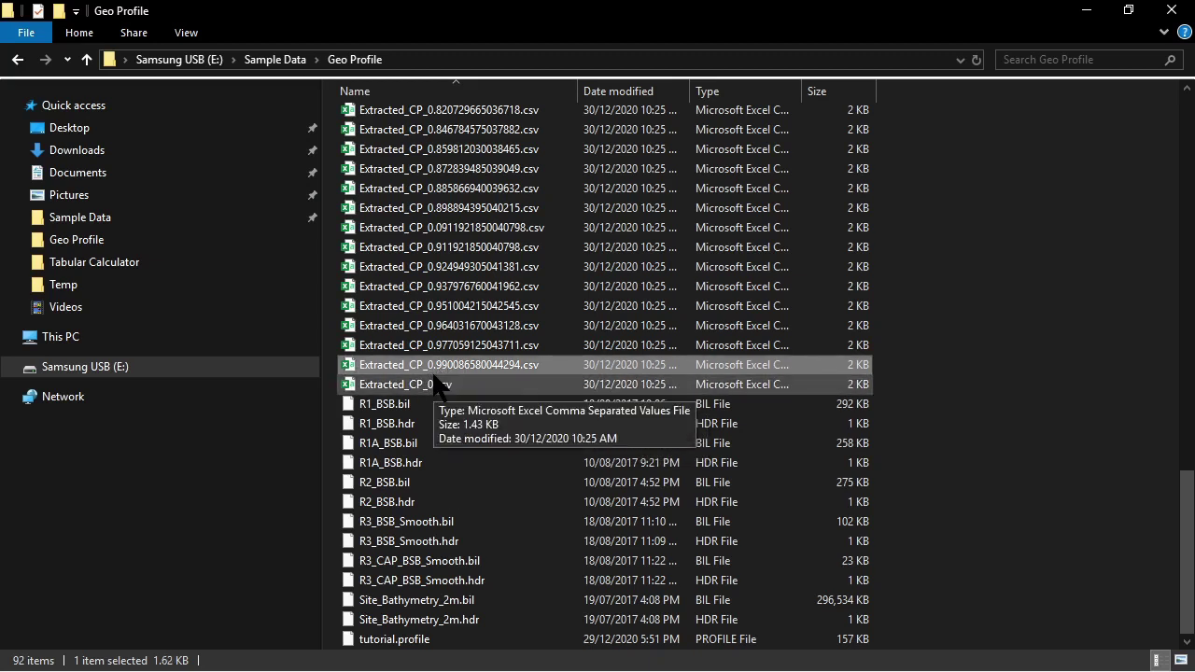
scroll(447, 385, "up", 8)
scroll(434, 383, "up", 10)
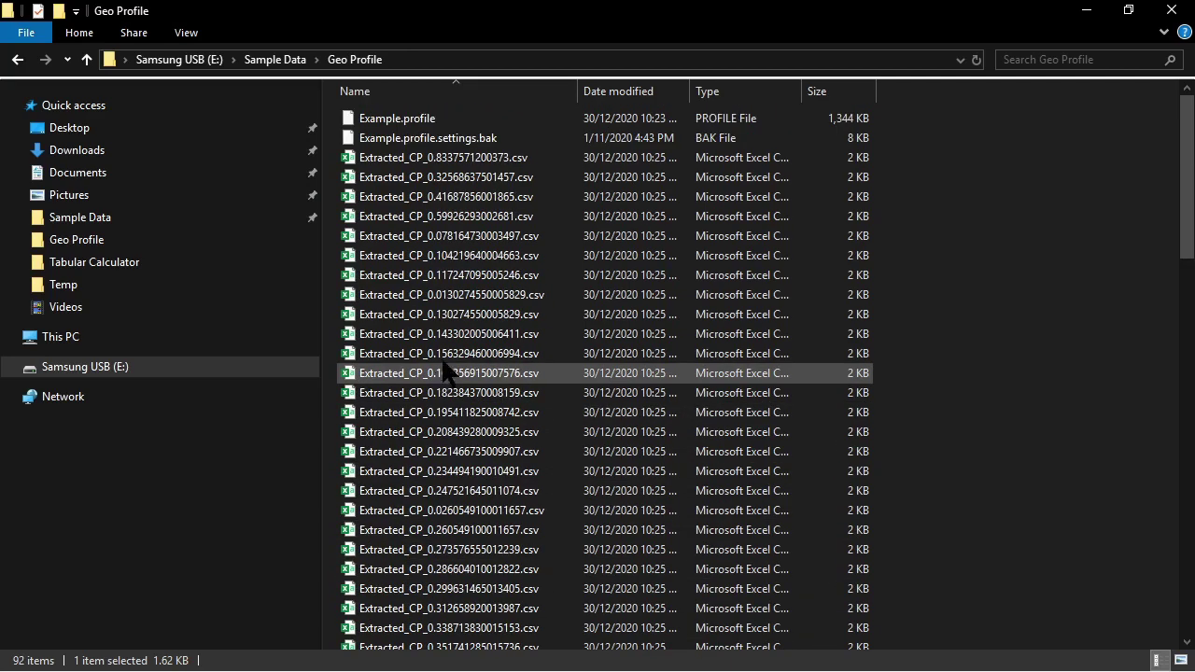
left_click(478, 158)
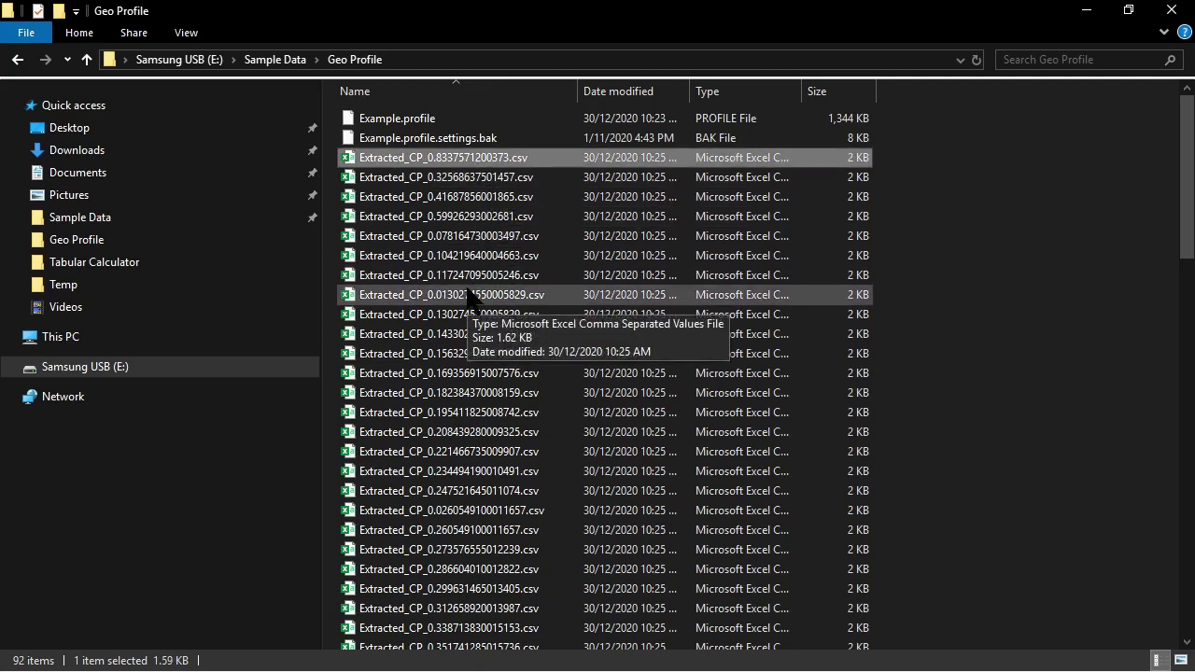
scroll(470, 295, "down", 3)
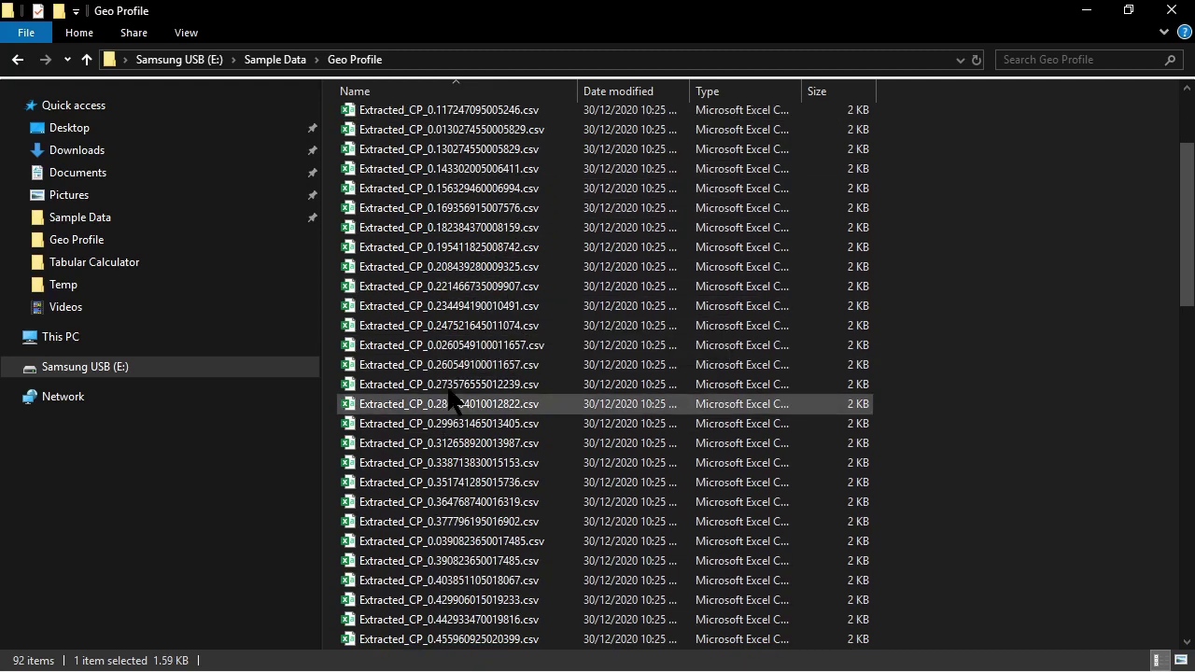
left_click(457, 347)
Step: Open the csv in Excel, delete rows 2–11, then select the SEABED and R2 columns
double_click(457, 347)
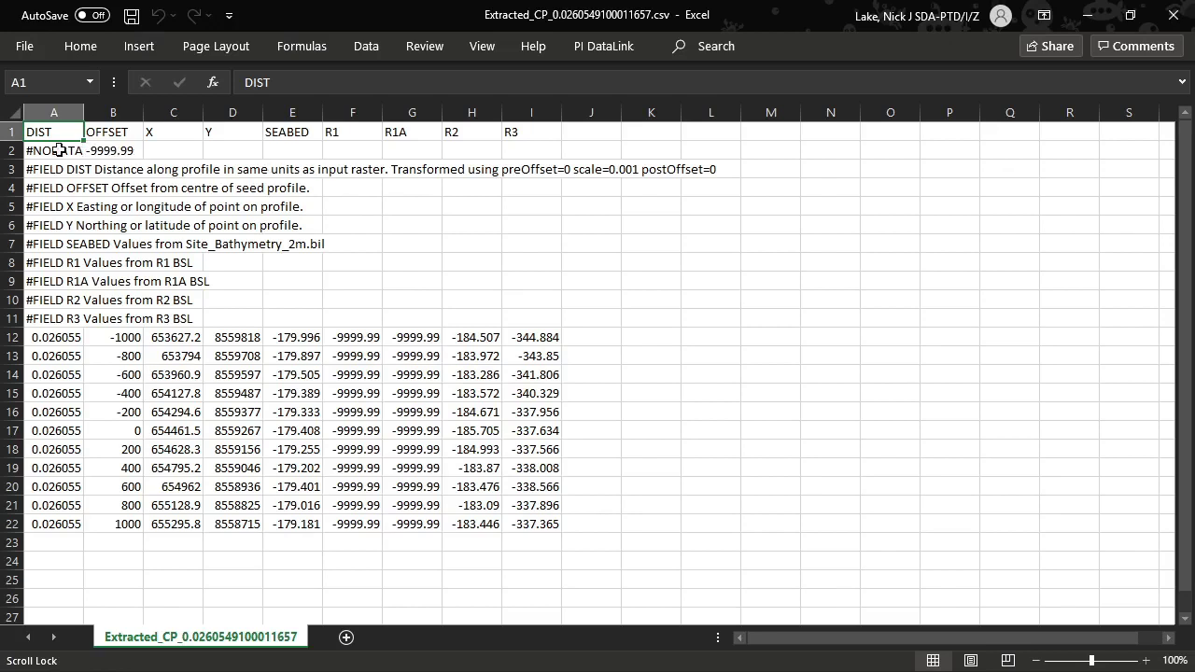
left_click(12, 150)
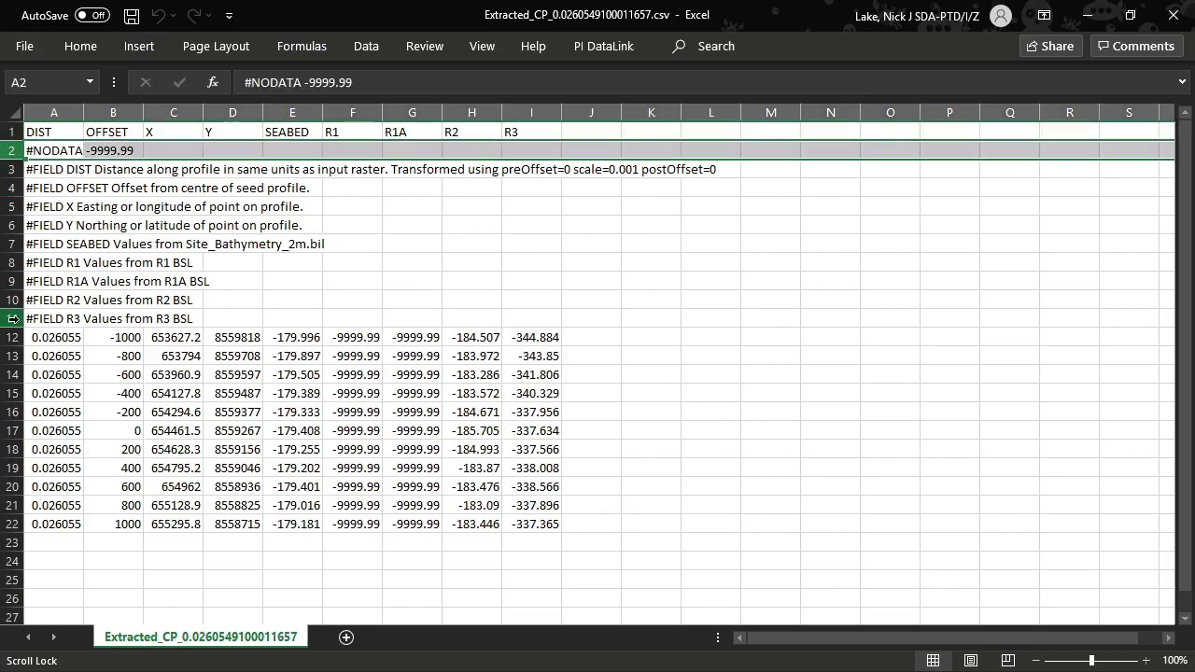
left_click(12, 318, "shift")
right_click(13, 319)
left_click(82, 504)
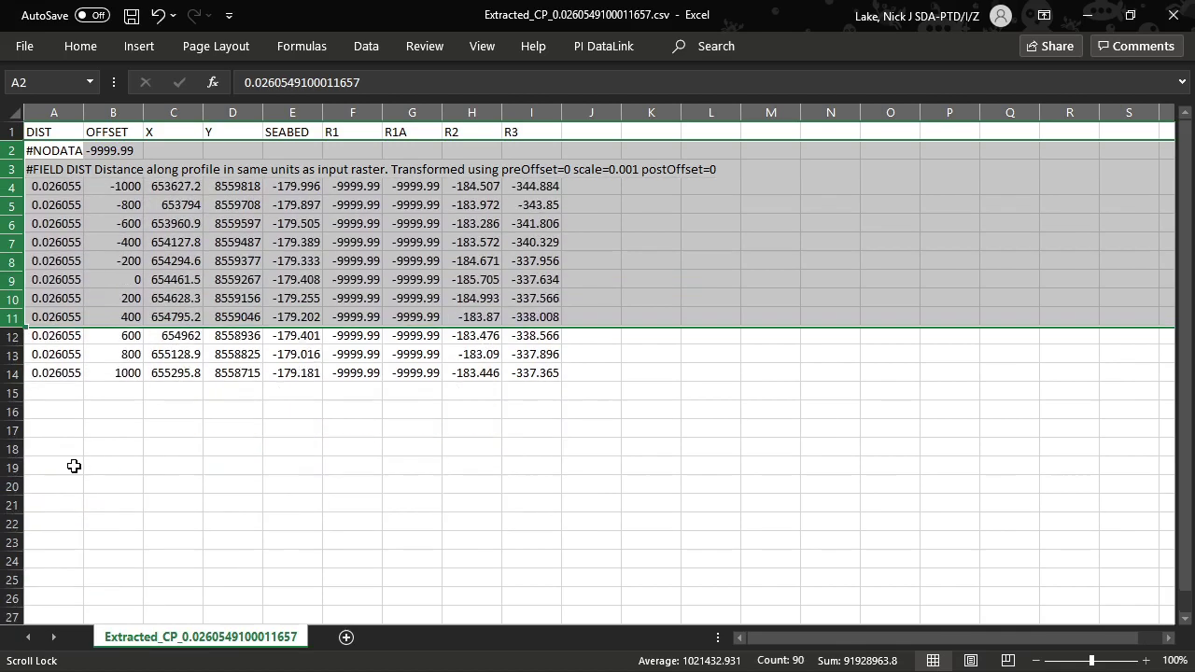
left_click(284, 281)
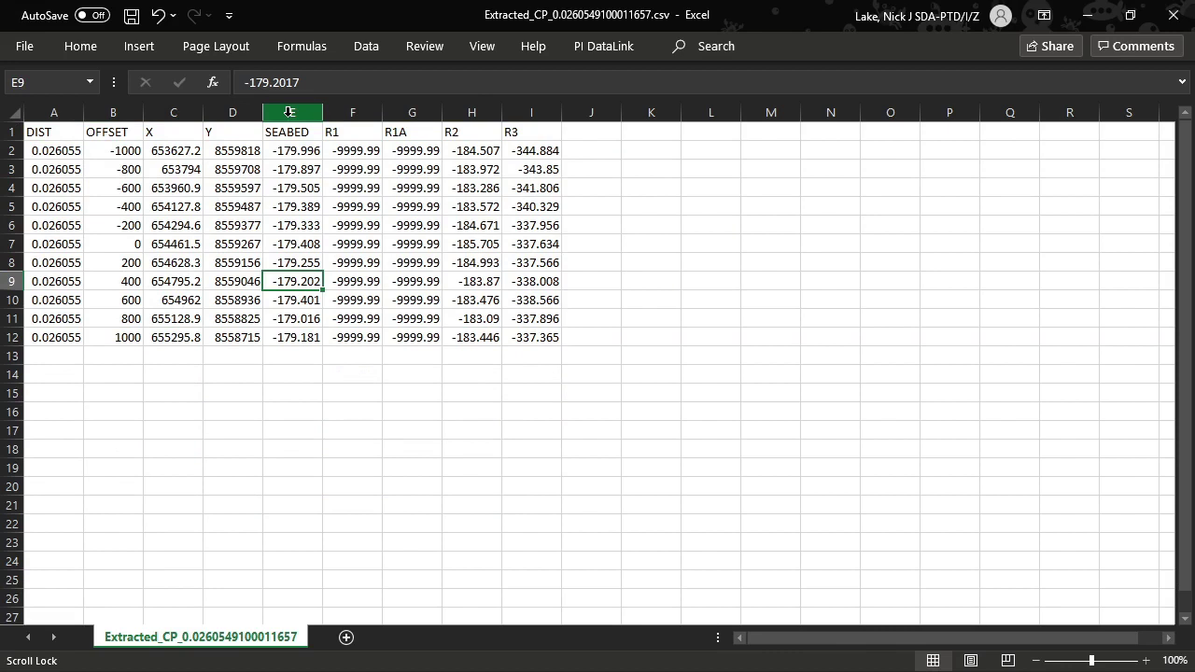
left_click(288, 111)
left_click(462, 112, "ctrl")
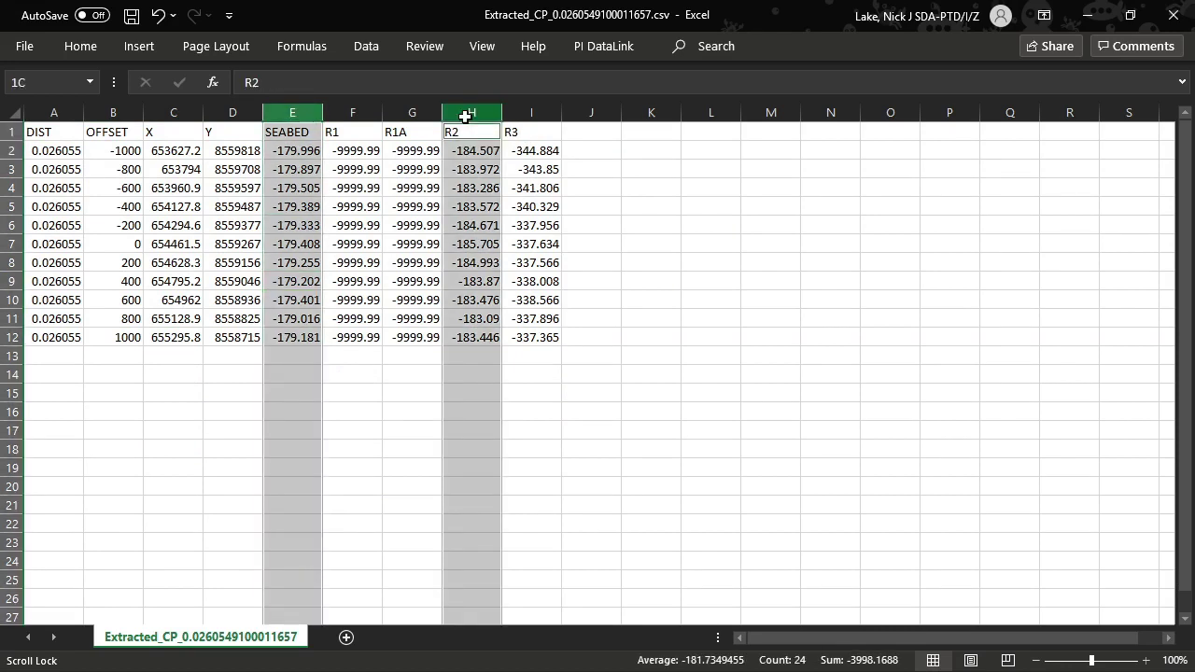
Step: Insert a 2-D line chart of SEABED and R2, move it right of the data and widen it
left_click(138, 46)
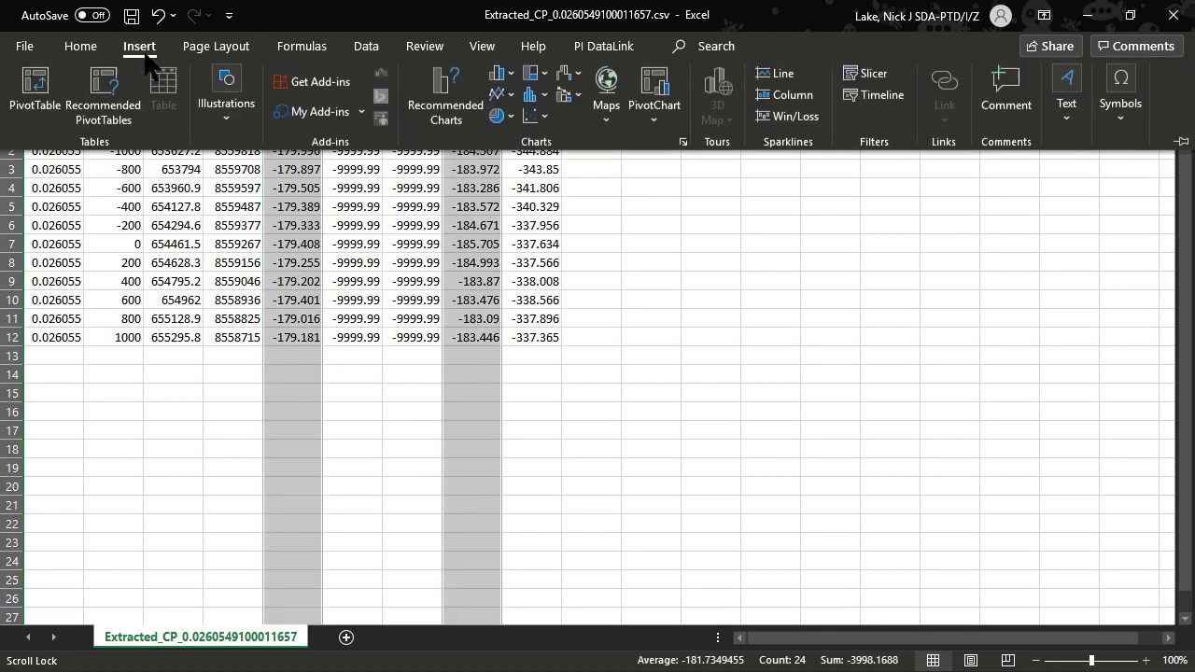
left_click(504, 95)
left_click(518, 156)
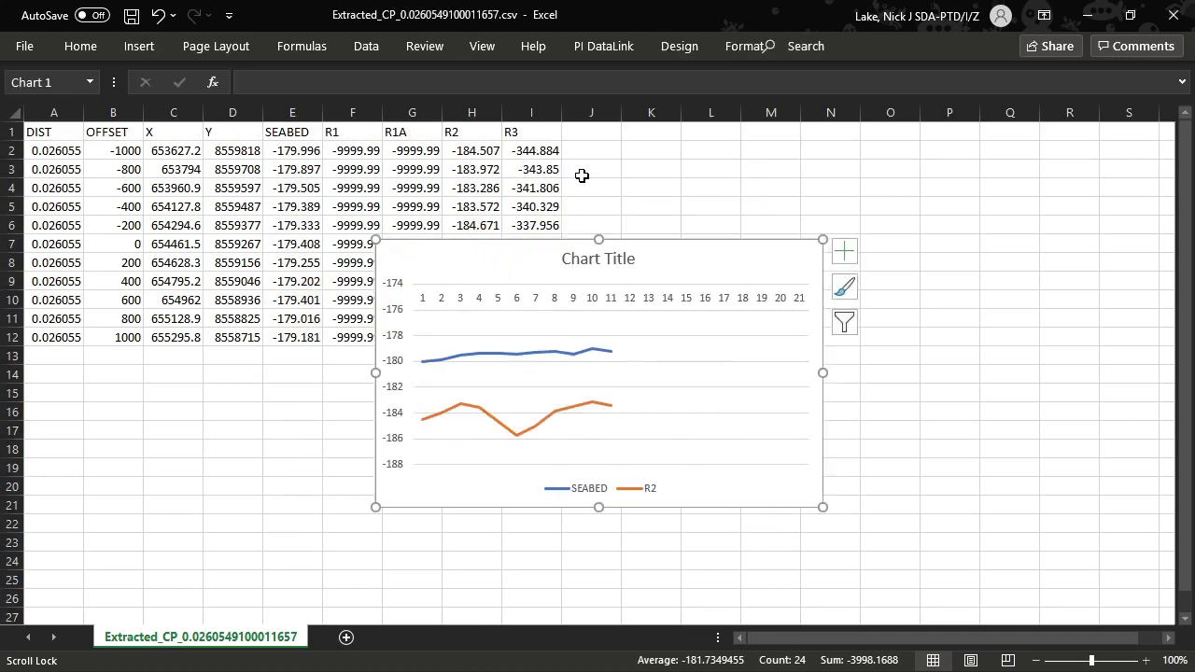
left_click_drag(687, 272, 831, 231)
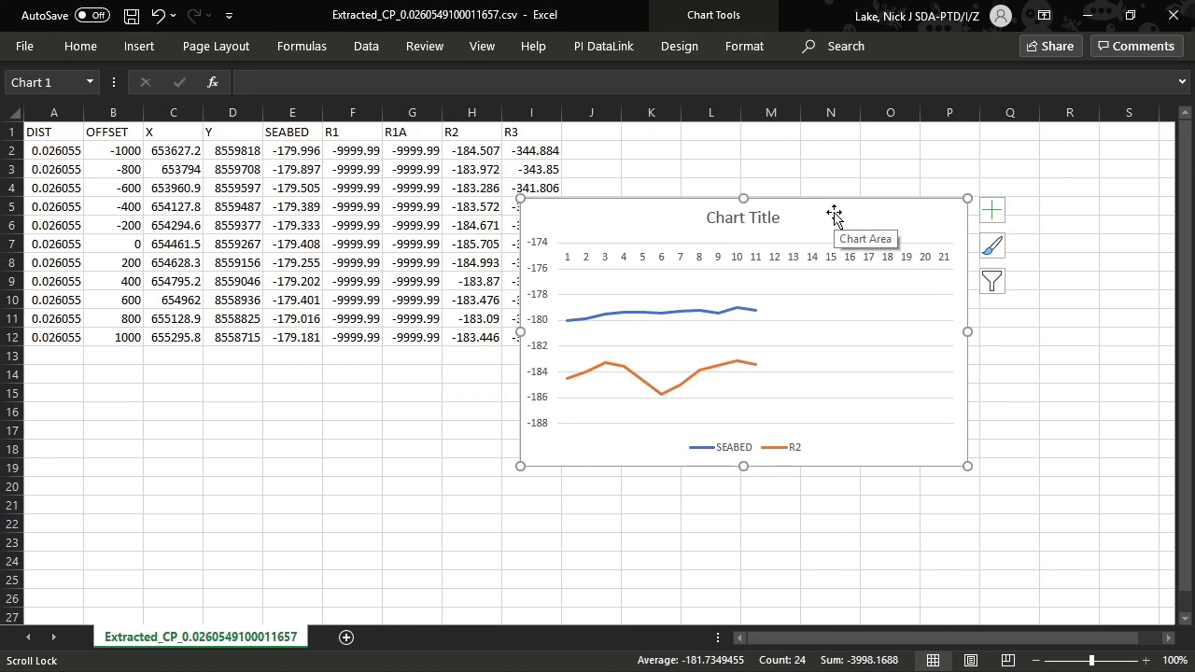
left_click_drag(824, 221, 857, 203)
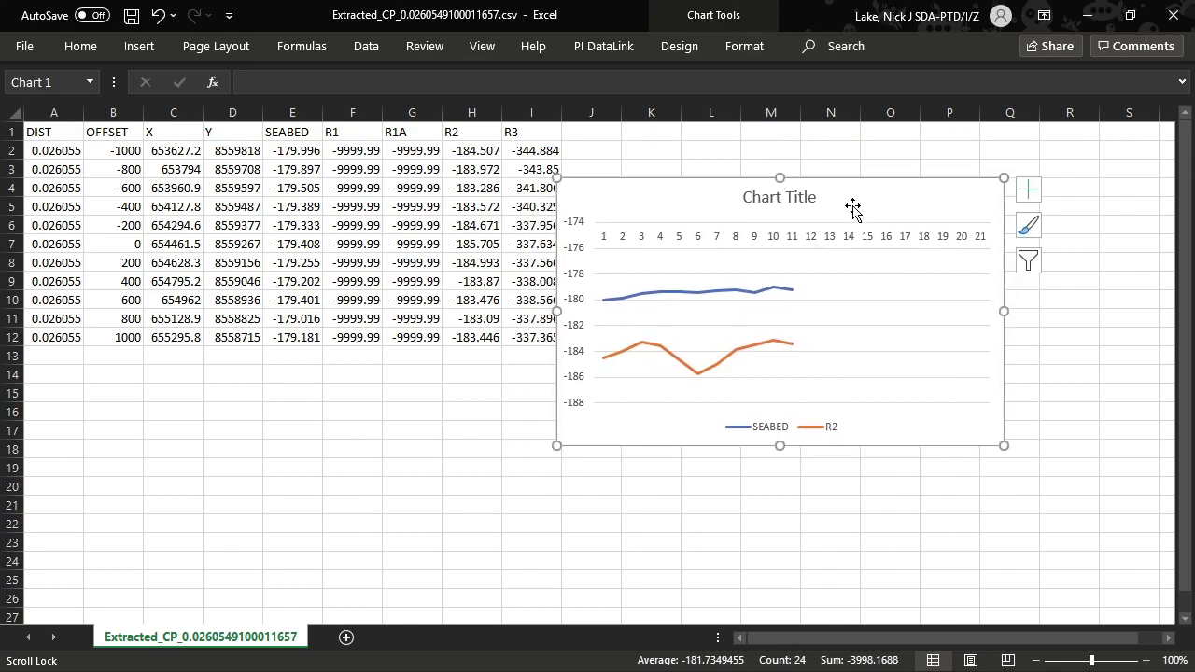
left_click_drag(1003, 309, 1038, 311)
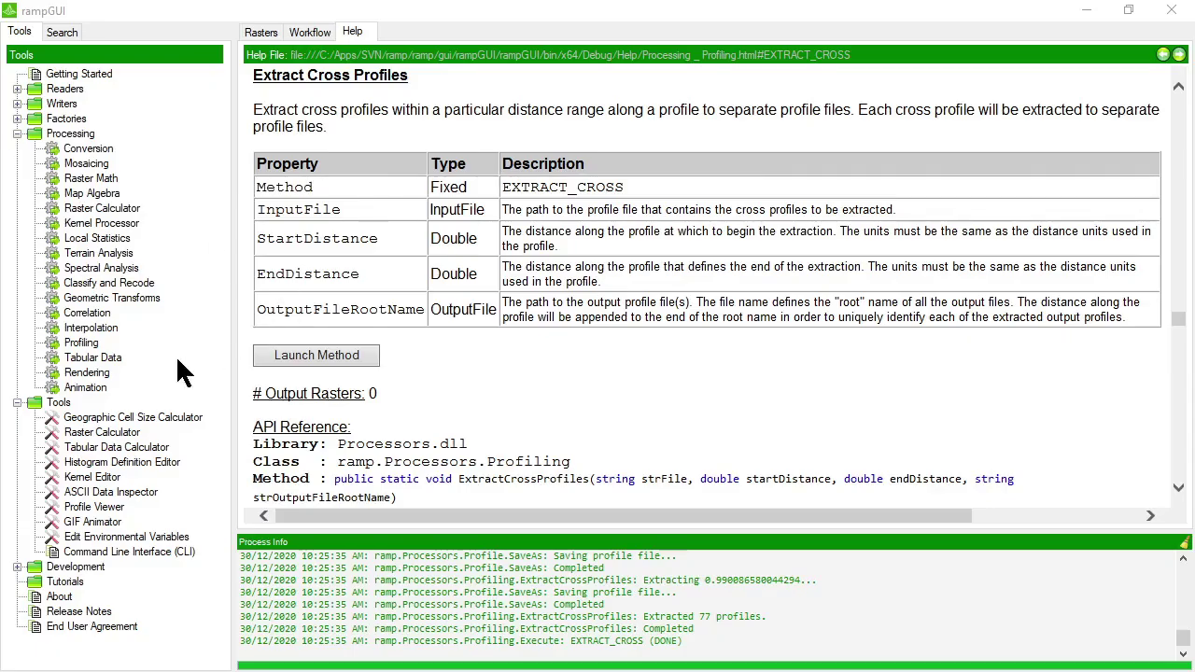
Step: Open the profiling tools, choose Extract Offset Profiles, then cancel the input file selection
double_click(82, 343)
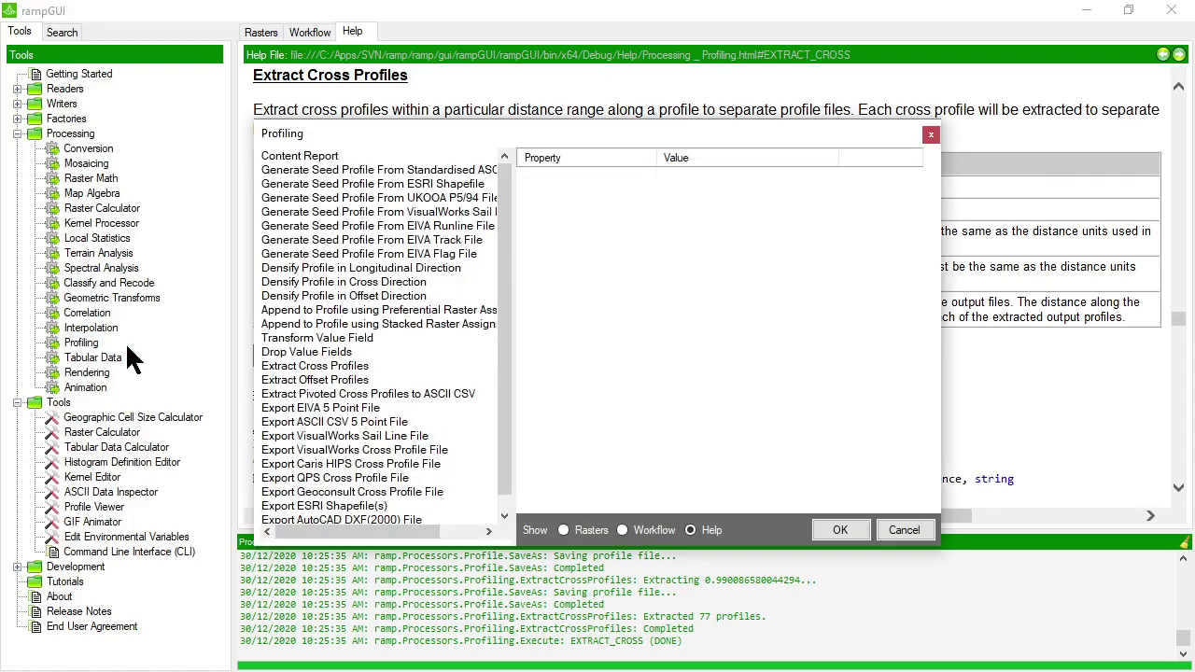
left_click(315, 380)
left_click(751, 199)
left_click(877, 197)
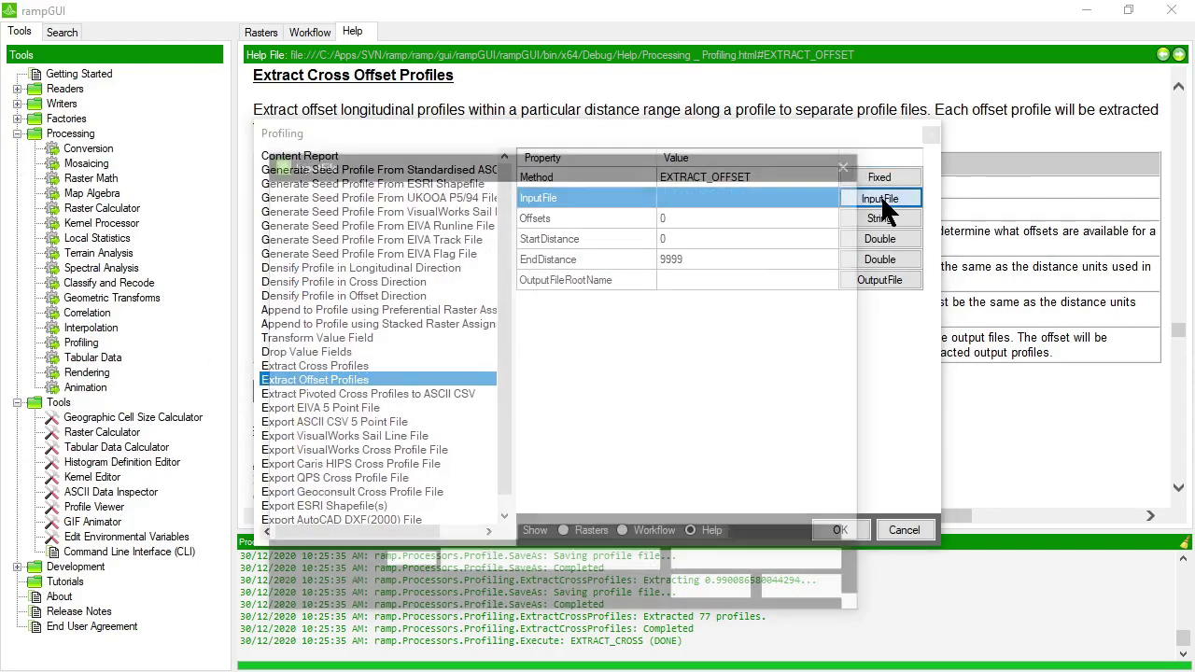
left_click(809, 593)
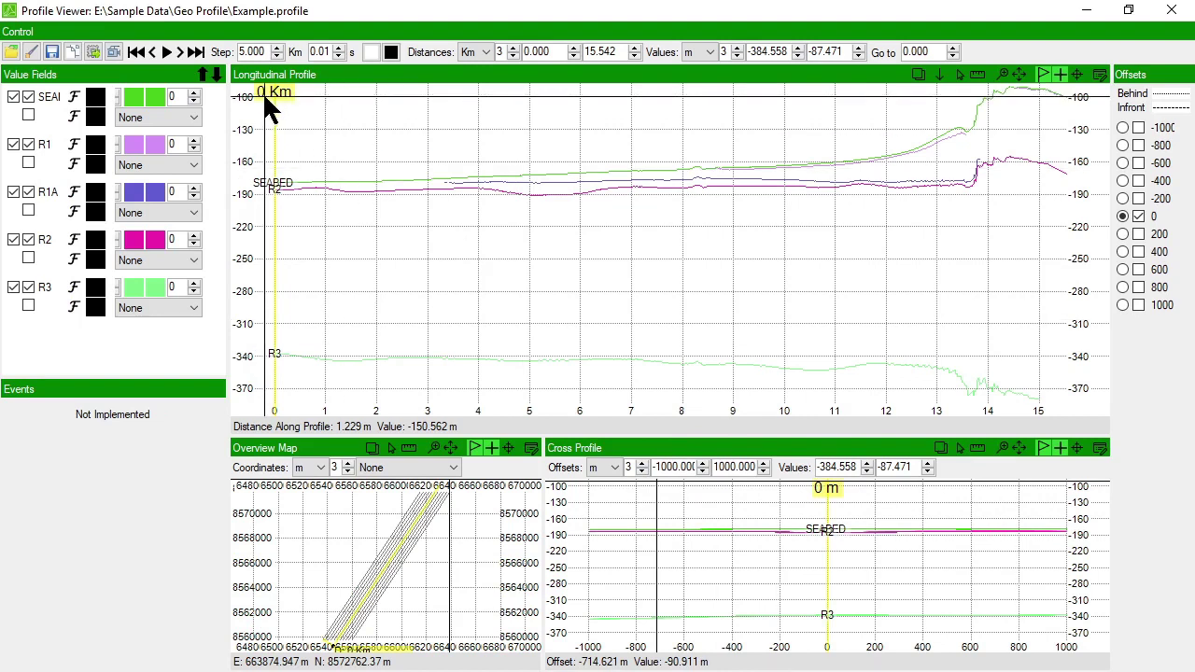
Step: Set the longitudinal step to 1 Km and step forward along the profile to 7 Km
left_click(276, 56)
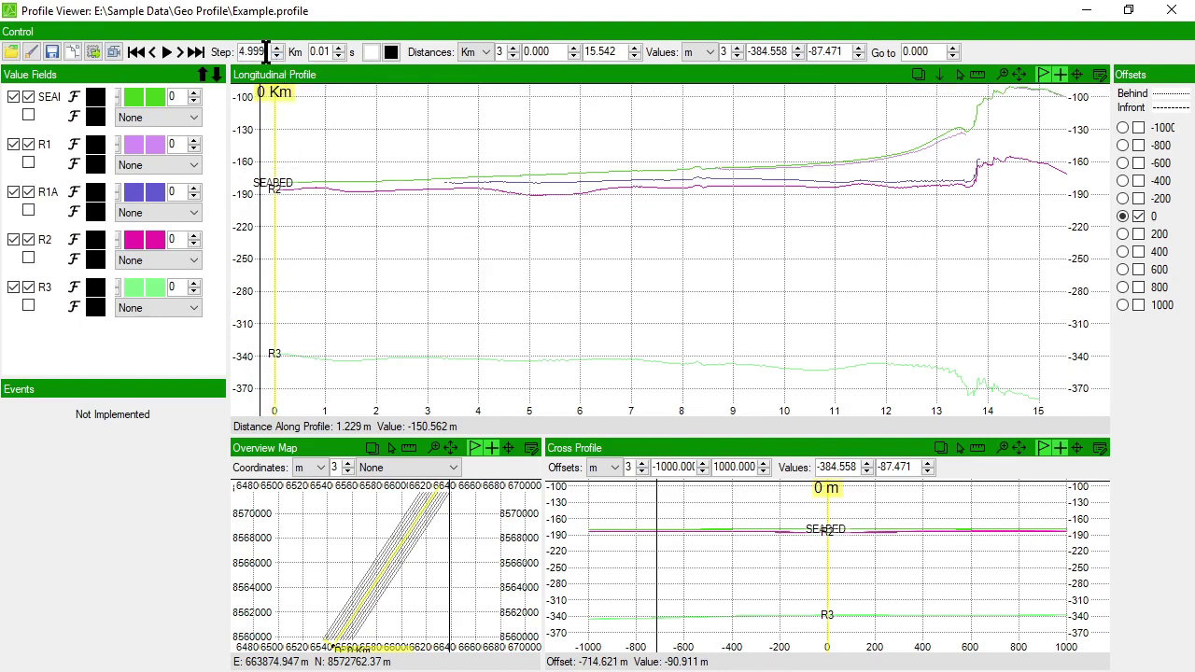
left_click_drag(264, 53, 186, 52)
type("1")
left_click(321, 52)
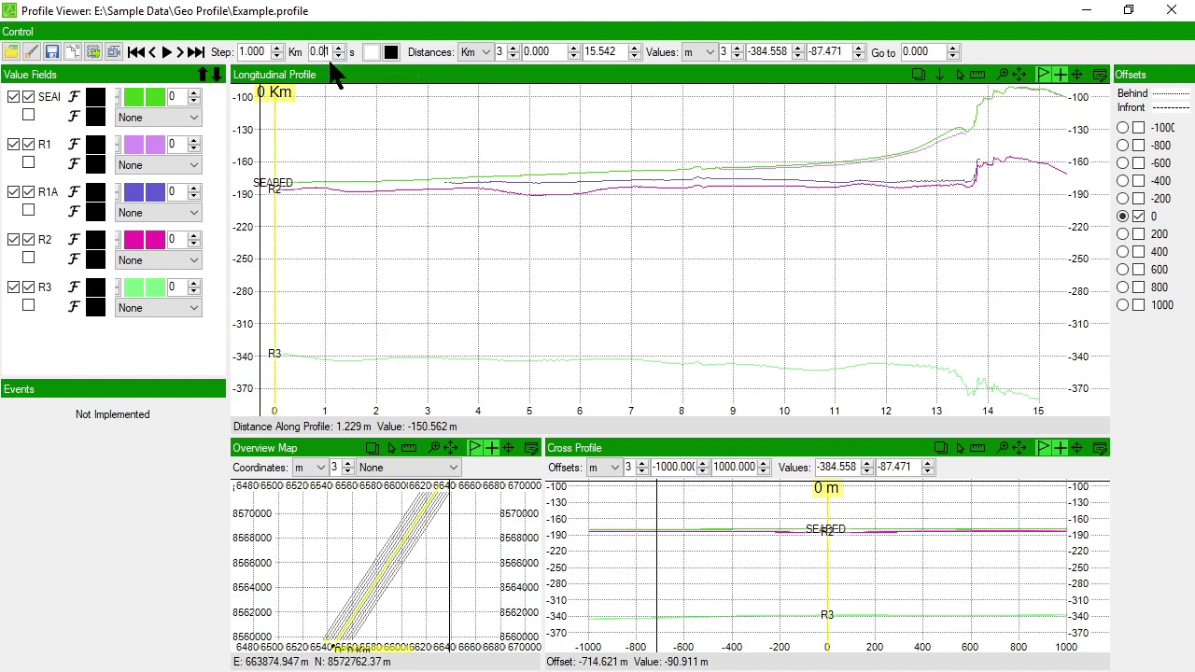
left_click(182, 53)
left_click(182, 53)
left_click(182, 53)
left_click(182, 53)
left_click(182, 53)
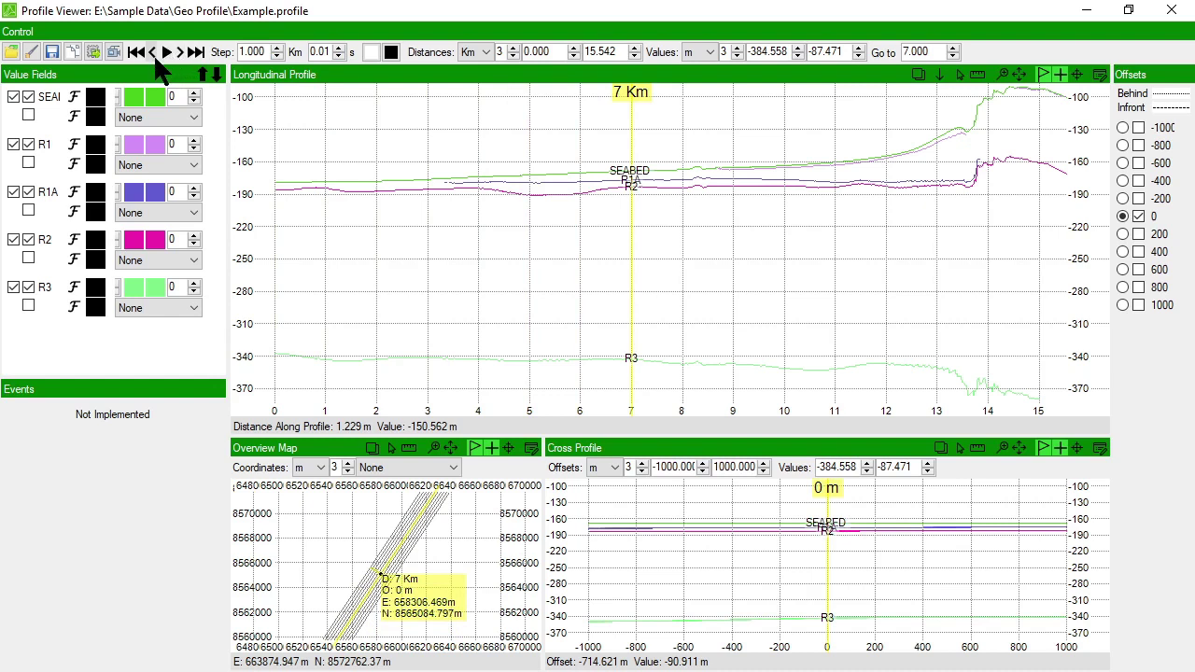
Step: Step back to 0 Km and change the step value to 0.001
left_click(154, 53)
left_click(154, 53)
left_click(154, 54)
left_click(154, 53)
left_click(154, 54)
left_click(154, 53)
left_click(154, 53)
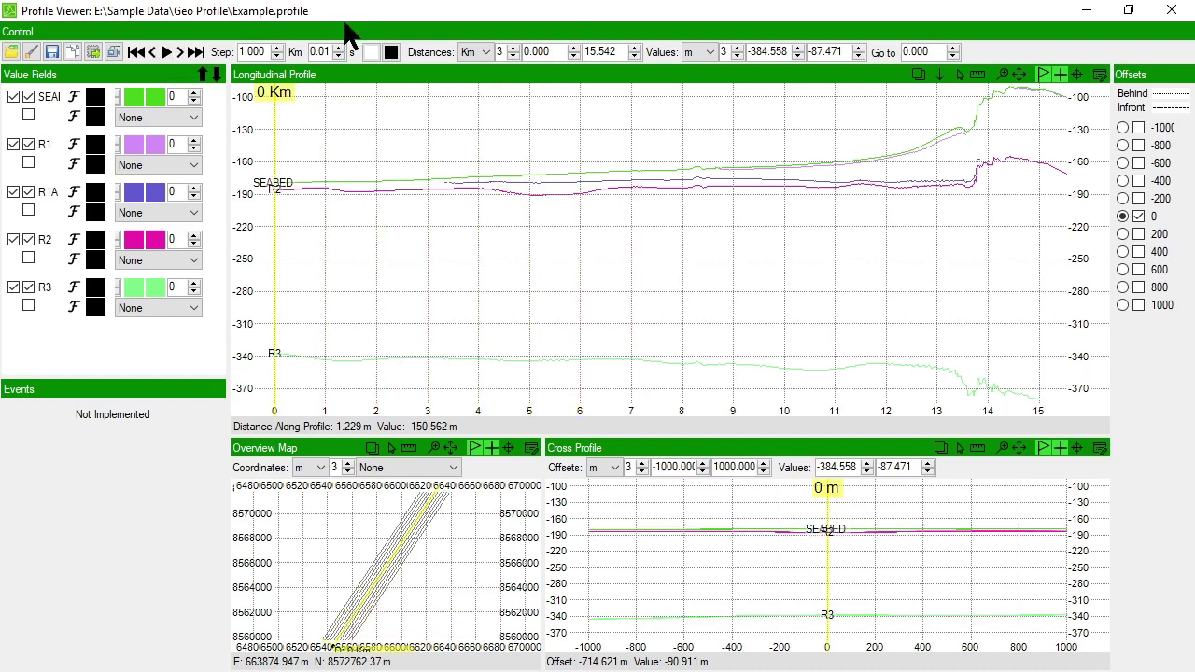
left_click_drag(265, 53, 221, 47)
type("0.001")
Step: Play through the profile, change the step to 0.050 Km, and pause near 1.3 Km
left_click(166, 53)
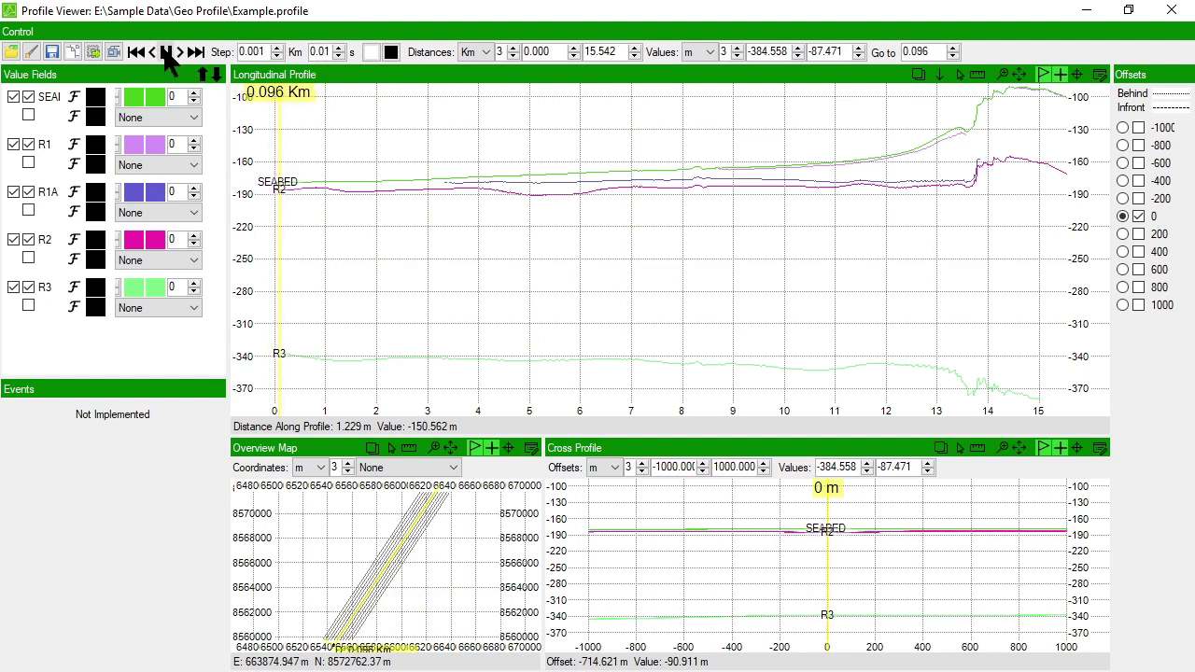
left_click(166, 53)
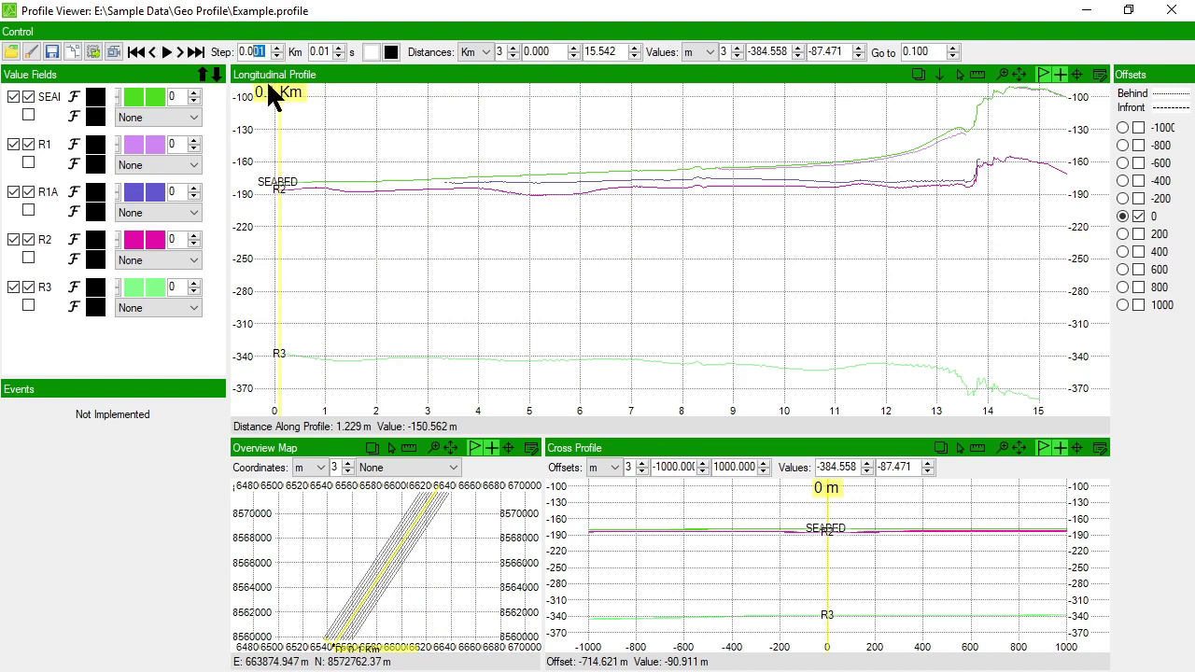
type("50")
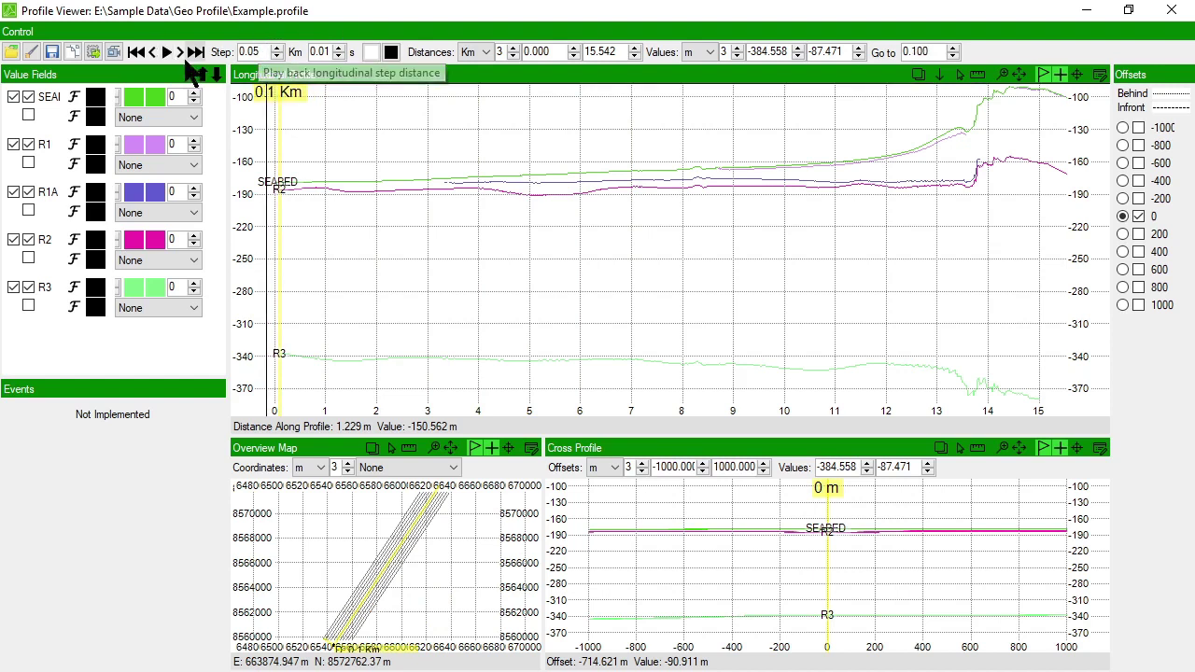
left_click(168, 52)
left_click(168, 52)
left_click(182, 53)
Step: Jump back to the profile start and step forward in 0.05 Km increments
left_click(136, 52)
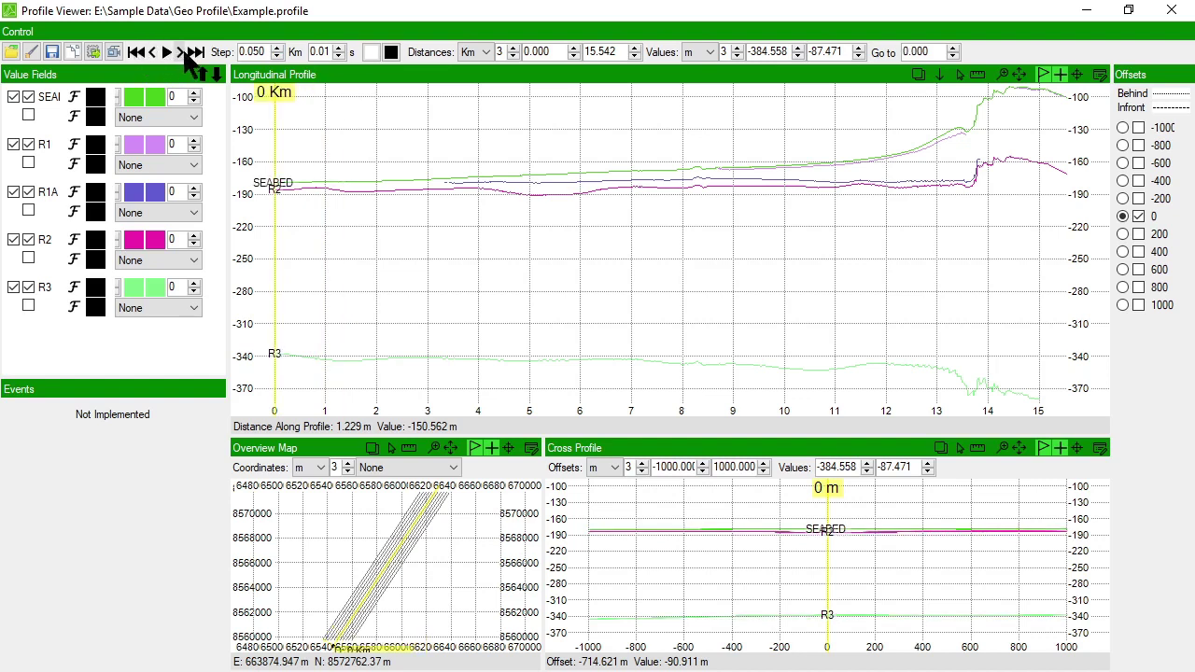
left_click(181, 52)
left_click(182, 52)
left_click(181, 53)
left_click(182, 52)
left_click(182, 52)
left_click(181, 52)
left_click(181, 52)
left_click(182, 53)
left_click(181, 52)
left_click(181, 52)
left_click(181, 52)
left_click(182, 53)
left_click(182, 53)
left_click(181, 53)
left_click(182, 53)
left_click(181, 53)
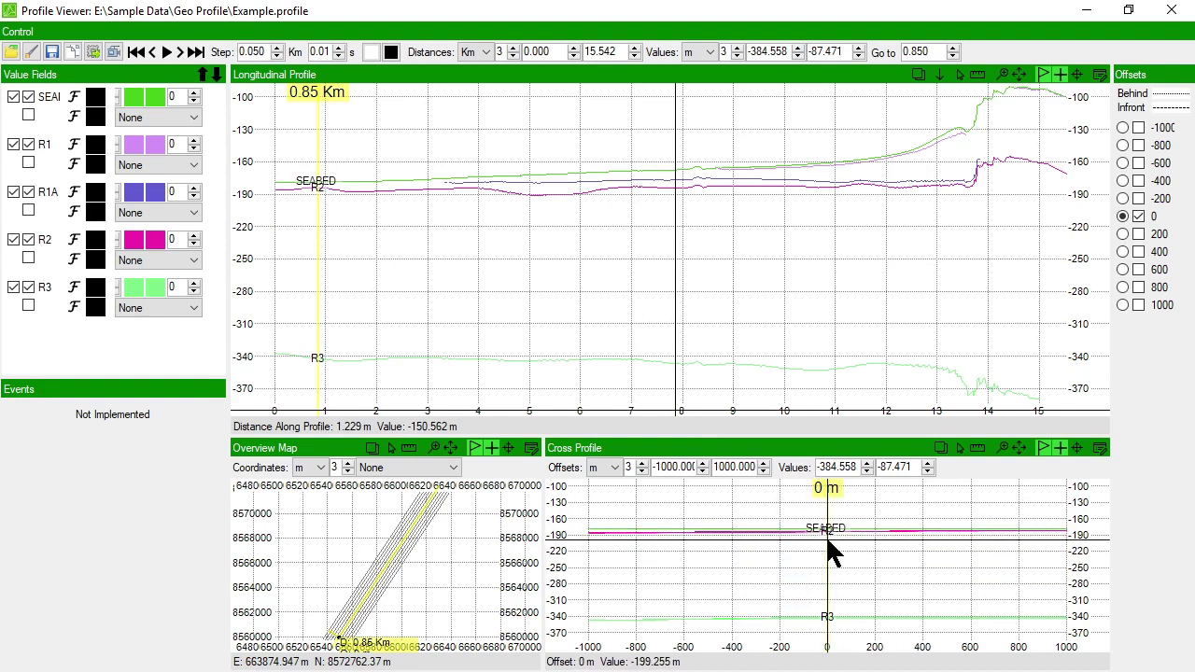
Step: Toggle the -1000, 0 and 1000 offset curves, then show the -400 m offset cross profile
left_click(1139, 128)
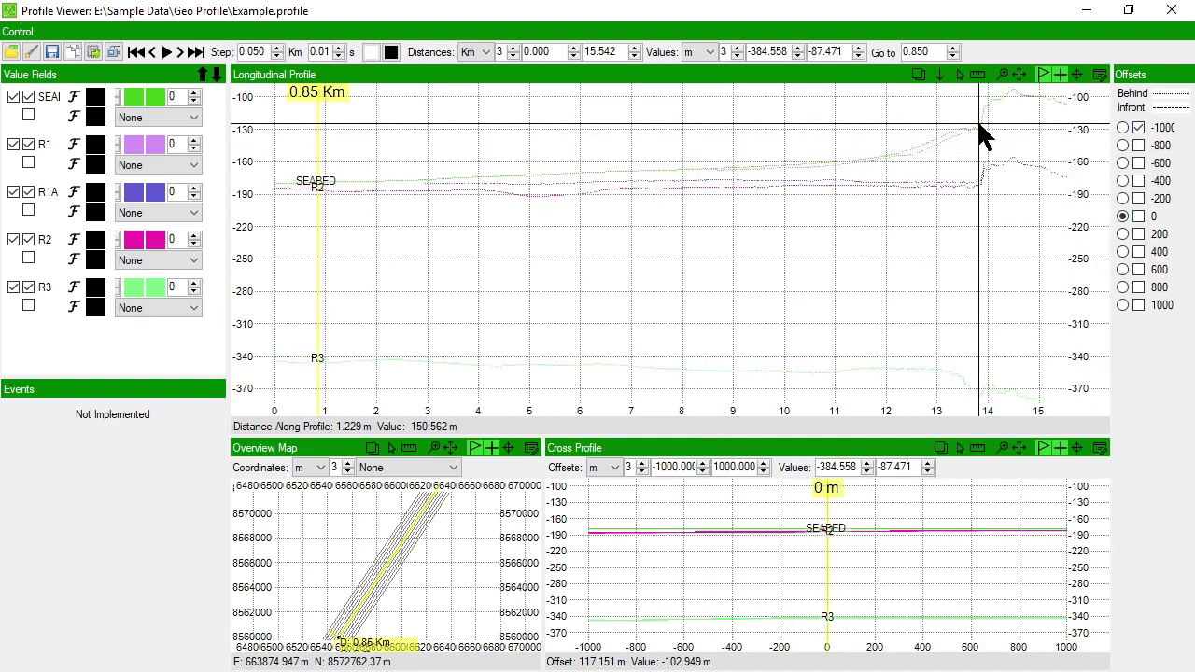
left_click(1139, 128)
left_click(1139, 216)
left_click(1139, 304)
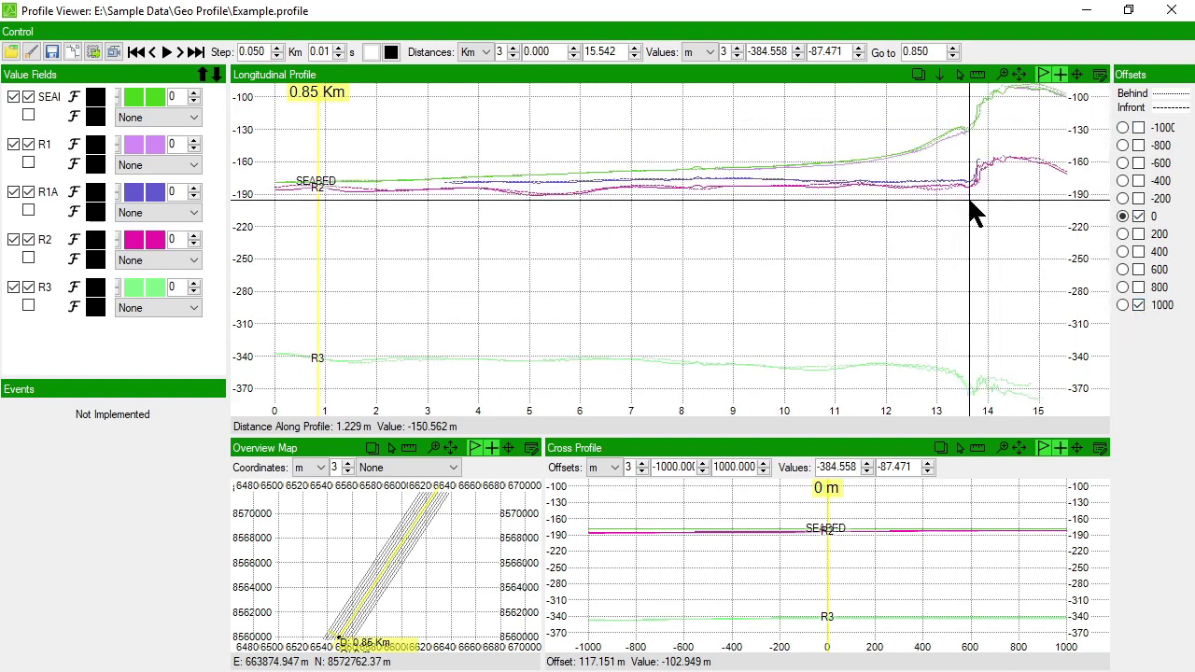
left_click(1139, 304)
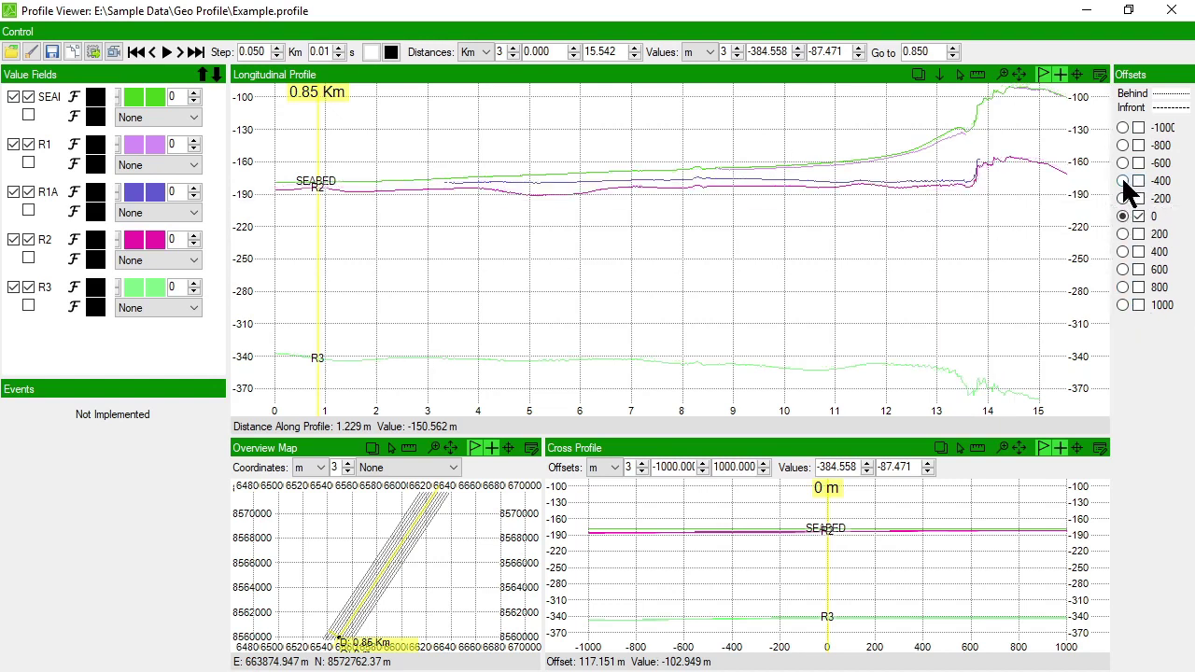
left_click(1123, 182)
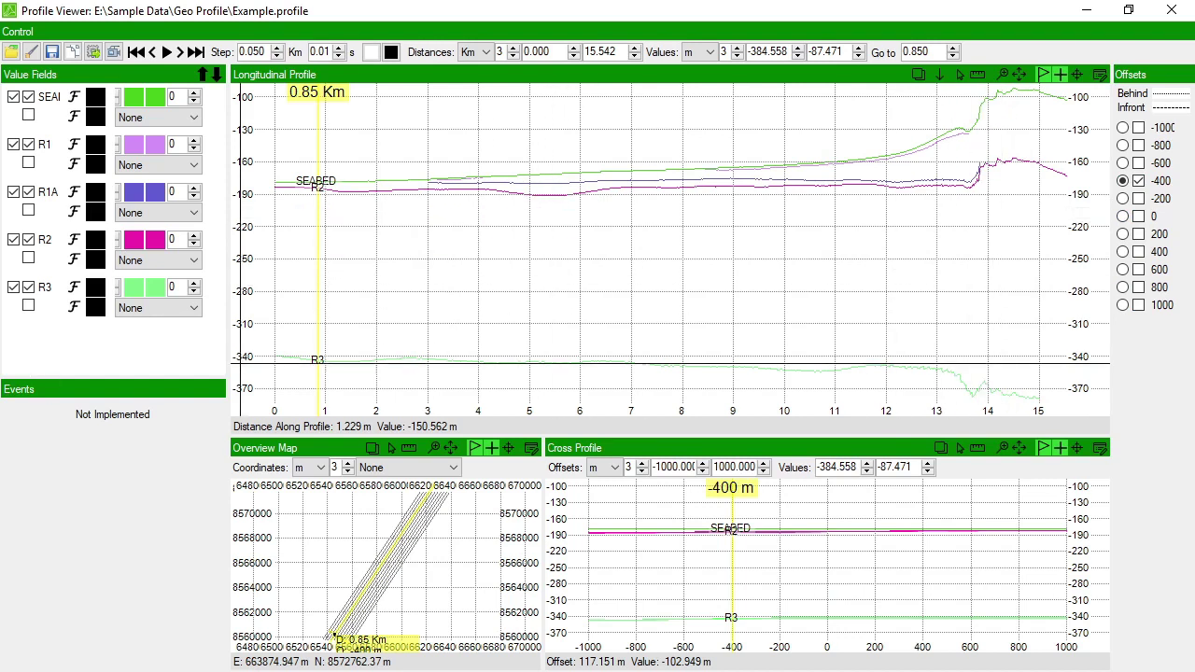
Step: In rampGUI, select Extract Offset Profiles and load Example.profile as the input file
key("alt+Tab")
left_click(344, 366)
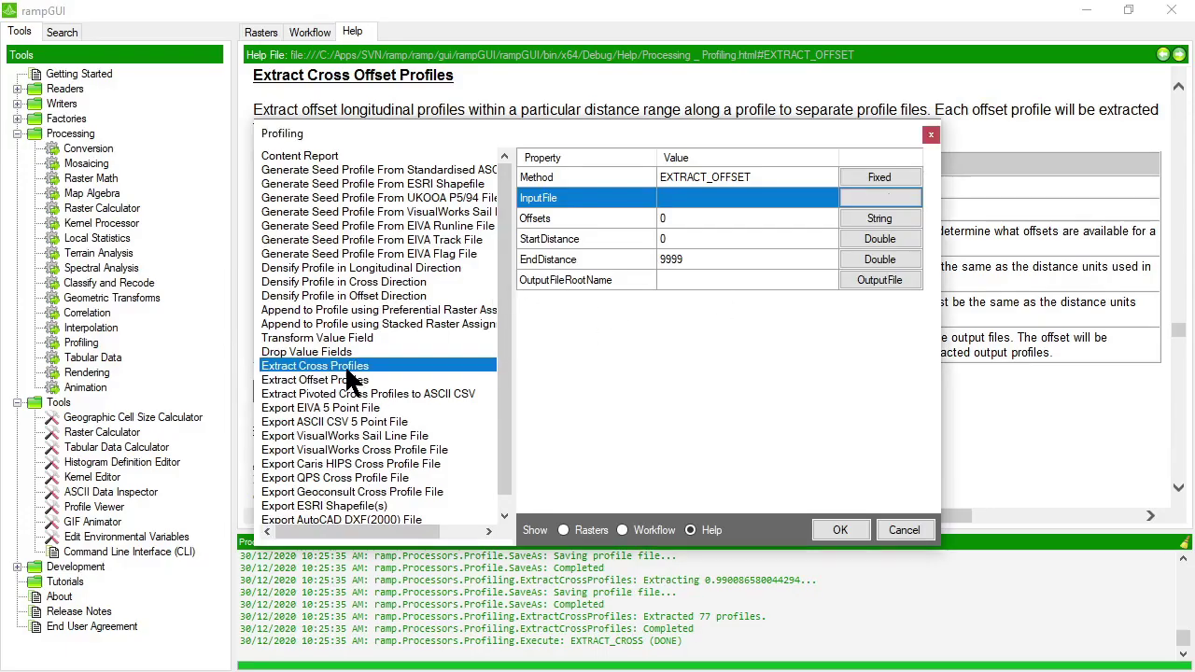
left_click(337, 378)
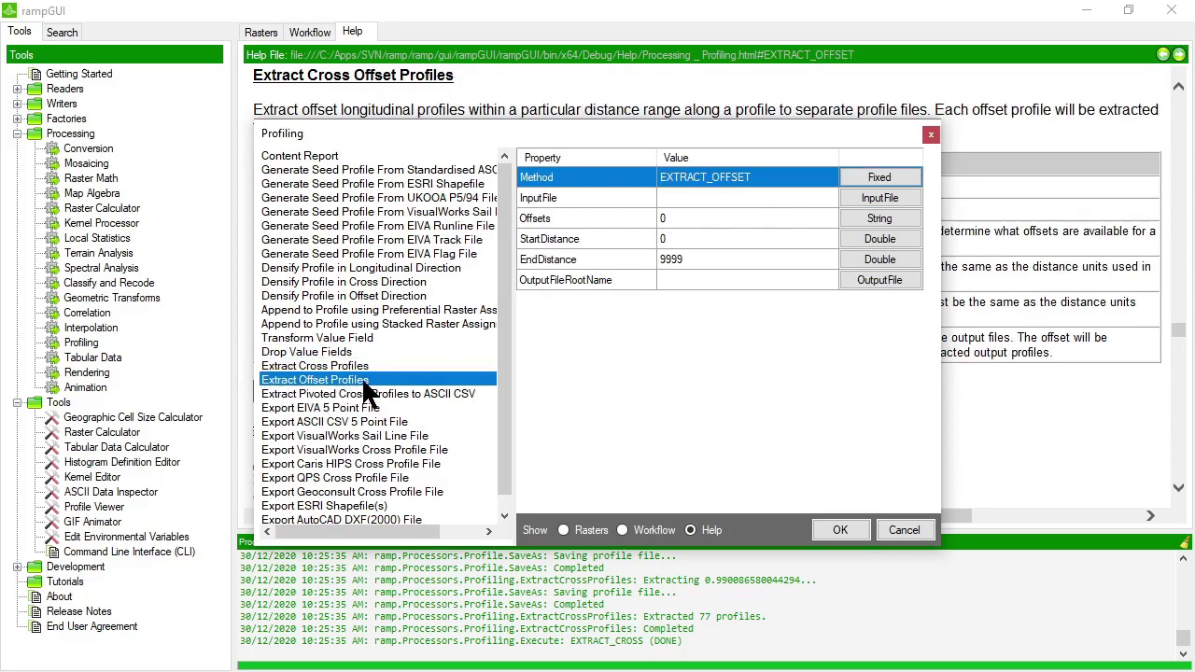
left_click(789, 197)
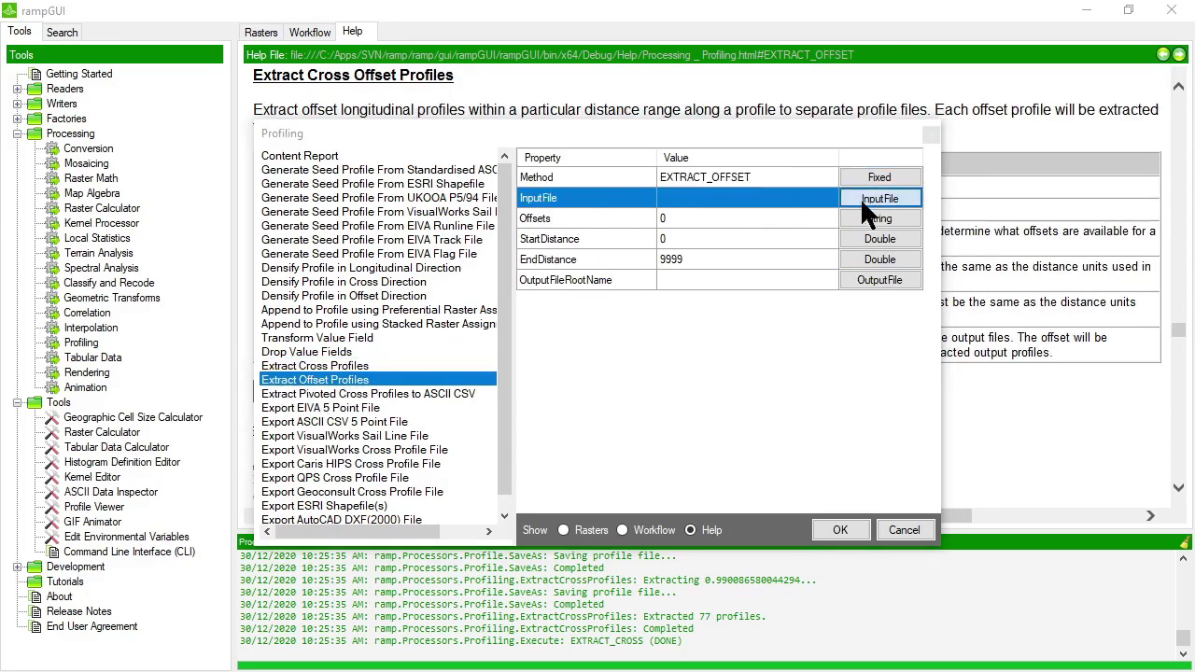
left_click(857, 200)
double_click(574, 277)
Step: Enter offsets -400 and 0, and review the start and end distance settings
left_click(742, 220)
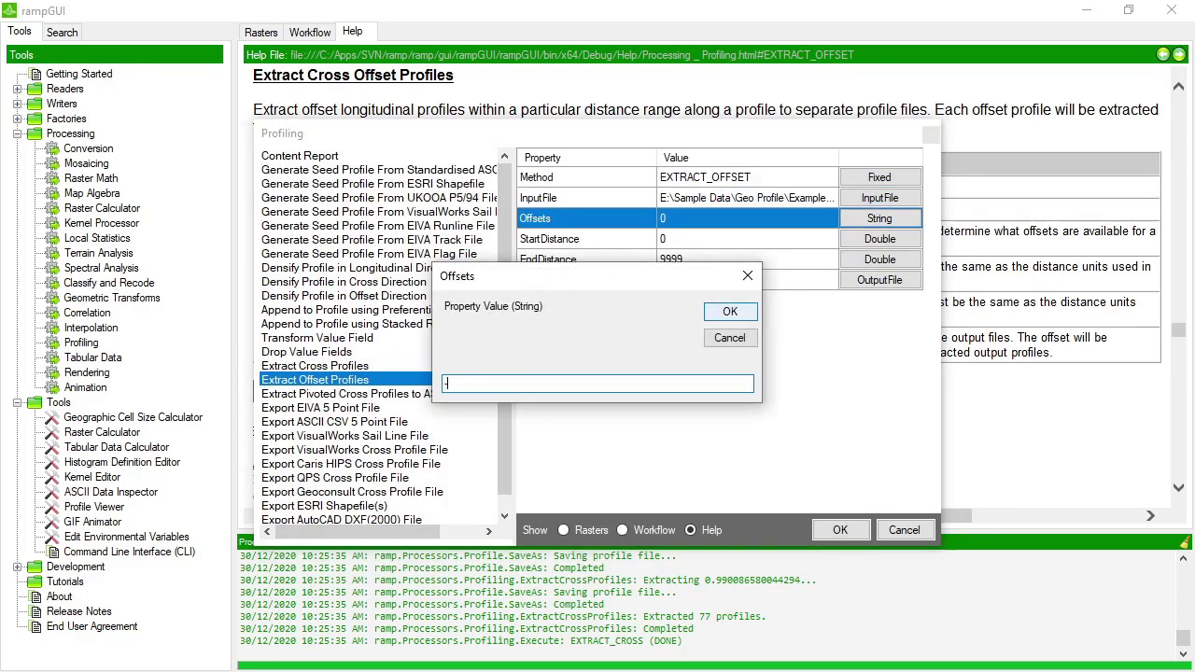
left_click(728, 309)
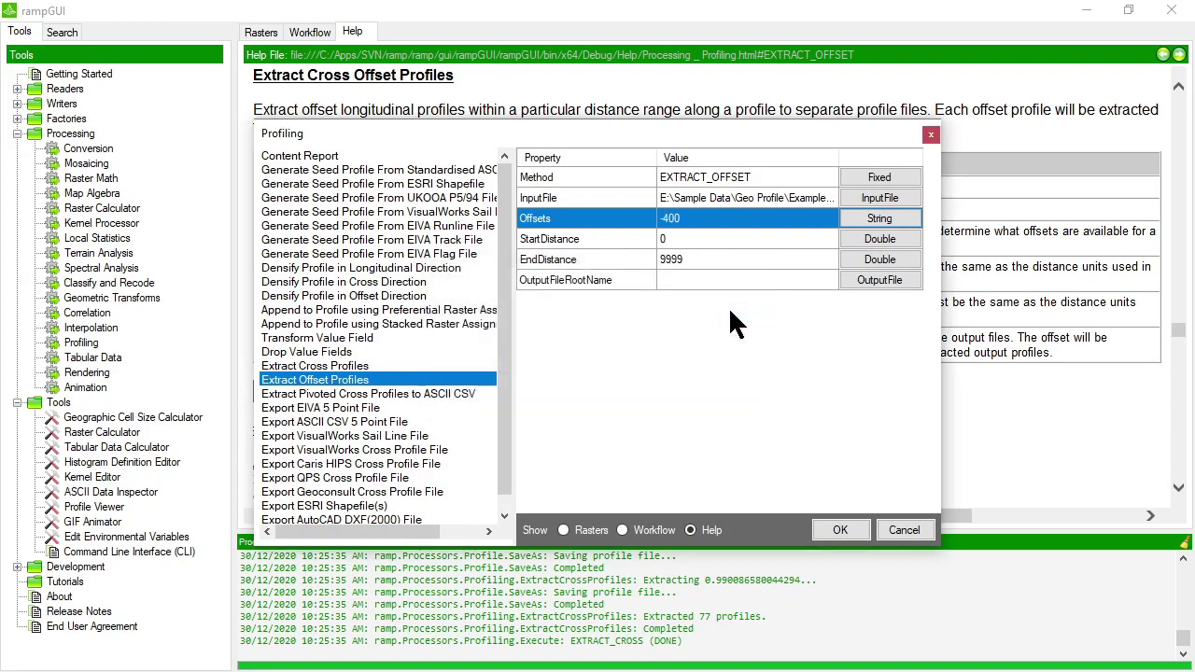
left_click(867, 213)
left_click(478, 385)
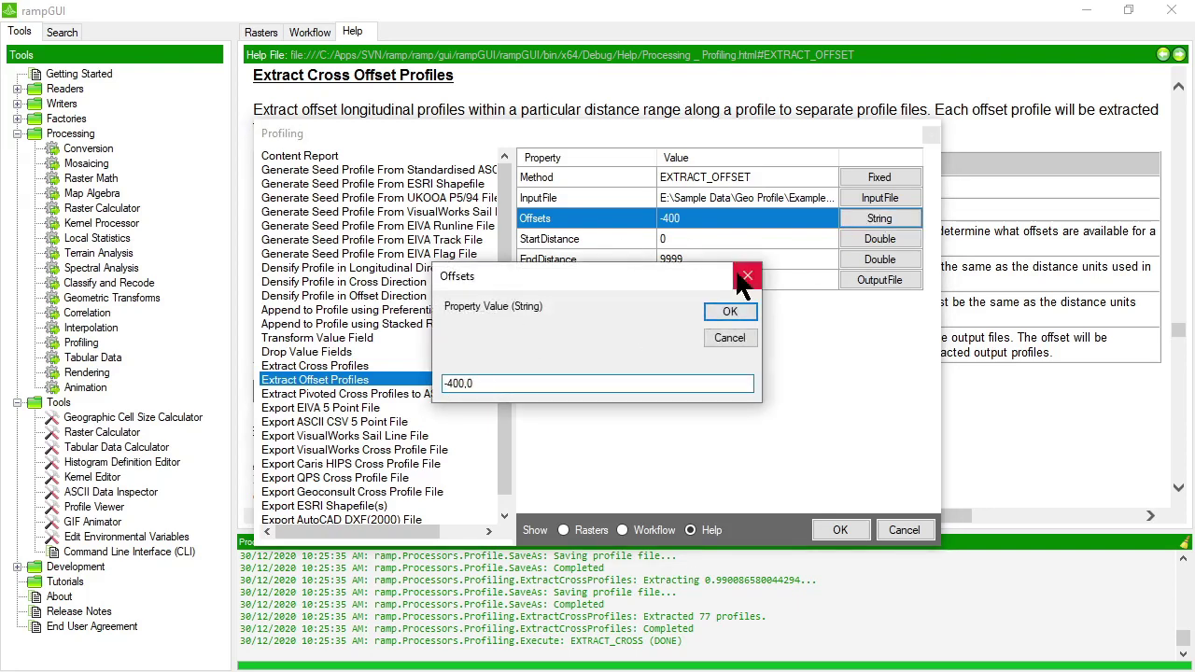
left_click(728, 309)
left_click(699, 239)
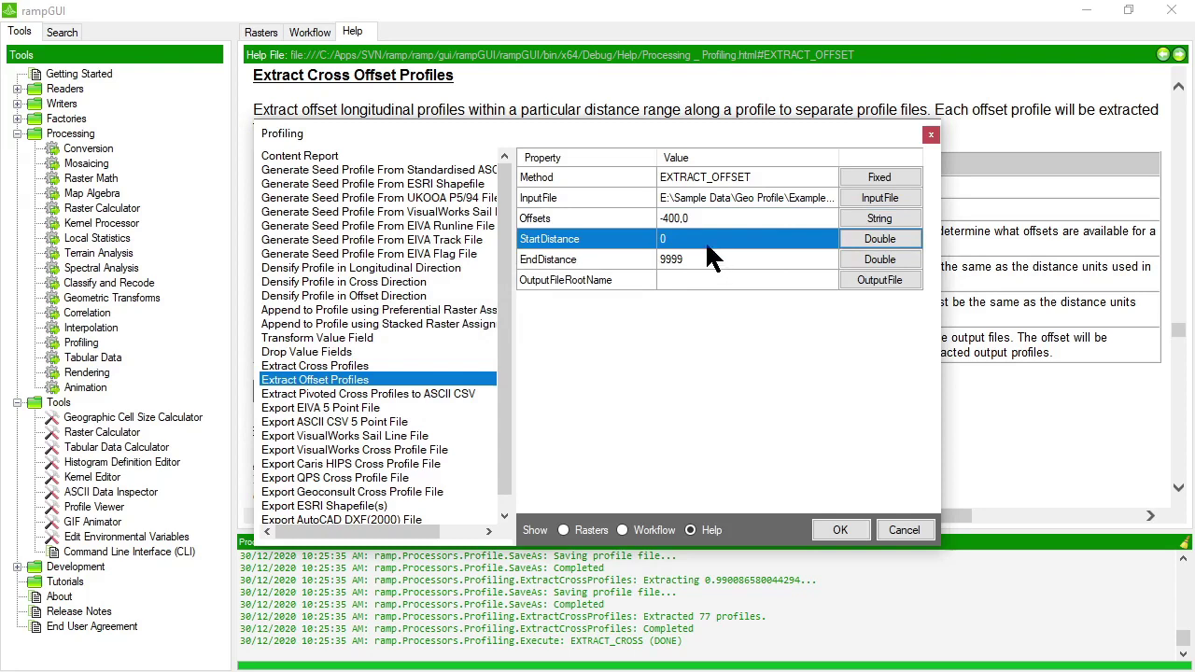
left_click(691, 260)
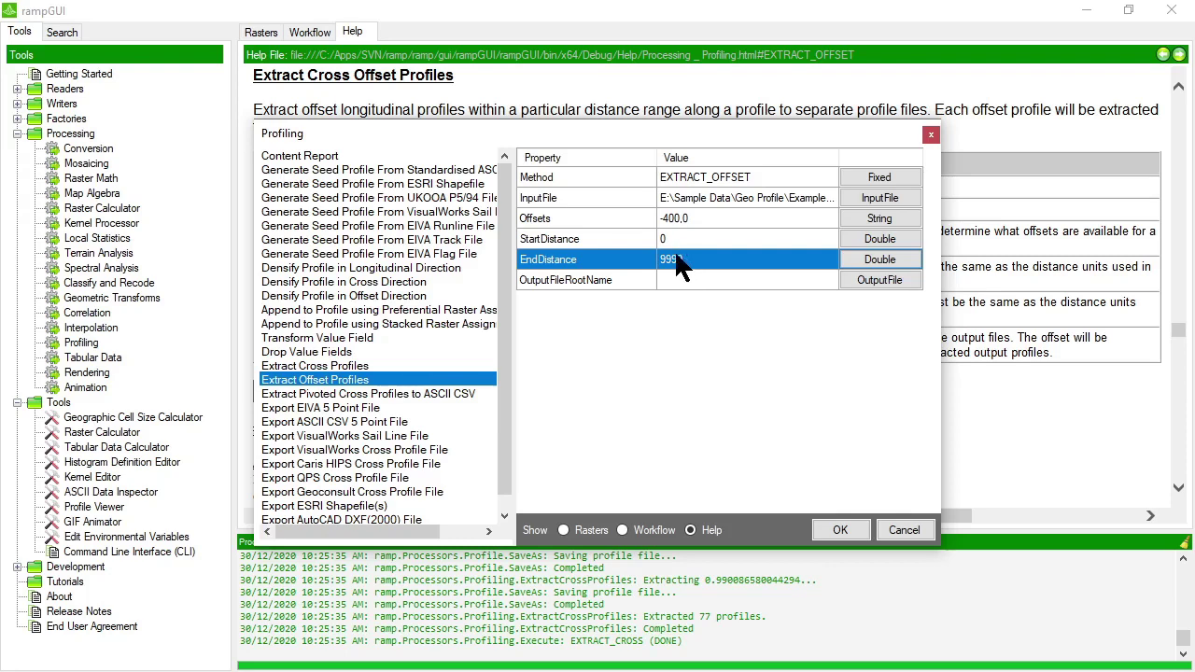
left_click(694, 217)
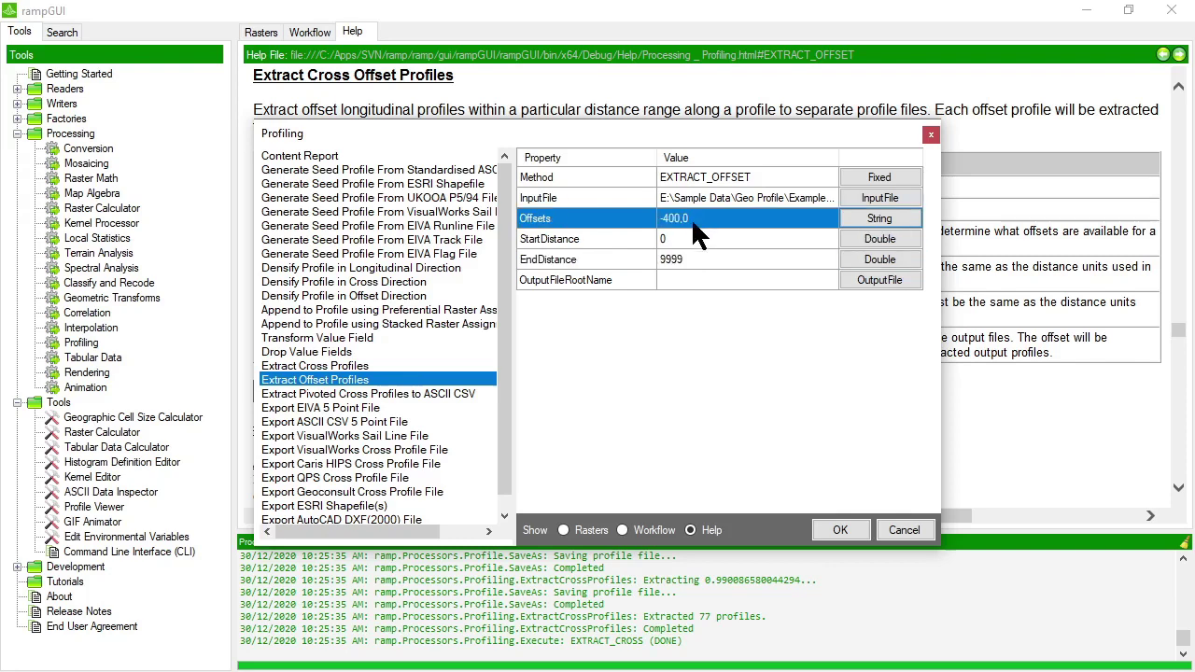
Step: Set the output root name to Extract and run Extract Offset Profiles for offsets -400 and 0
left_click(683, 259)
left_click(758, 281)
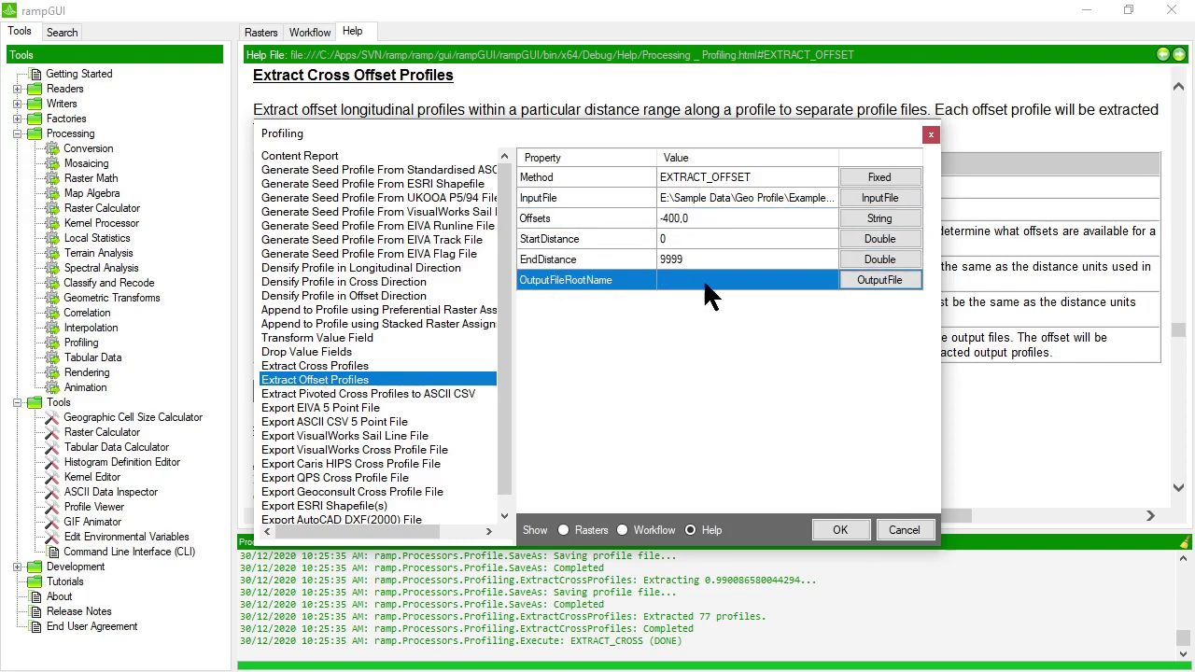
left_click(878, 283)
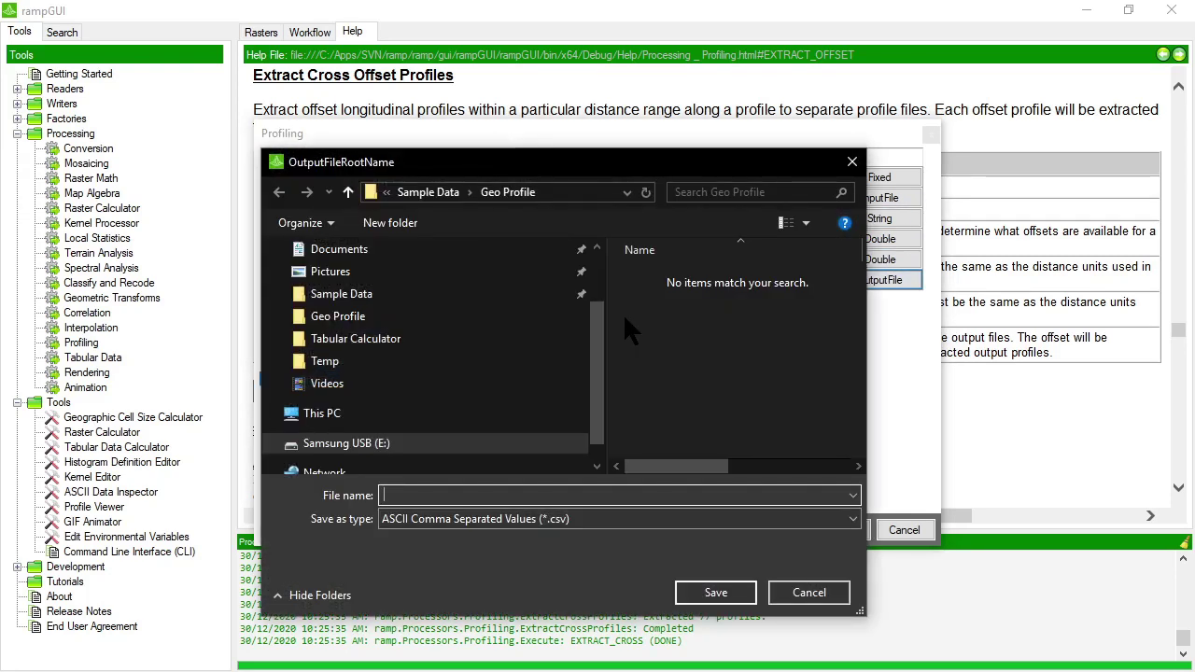
type("Ex")
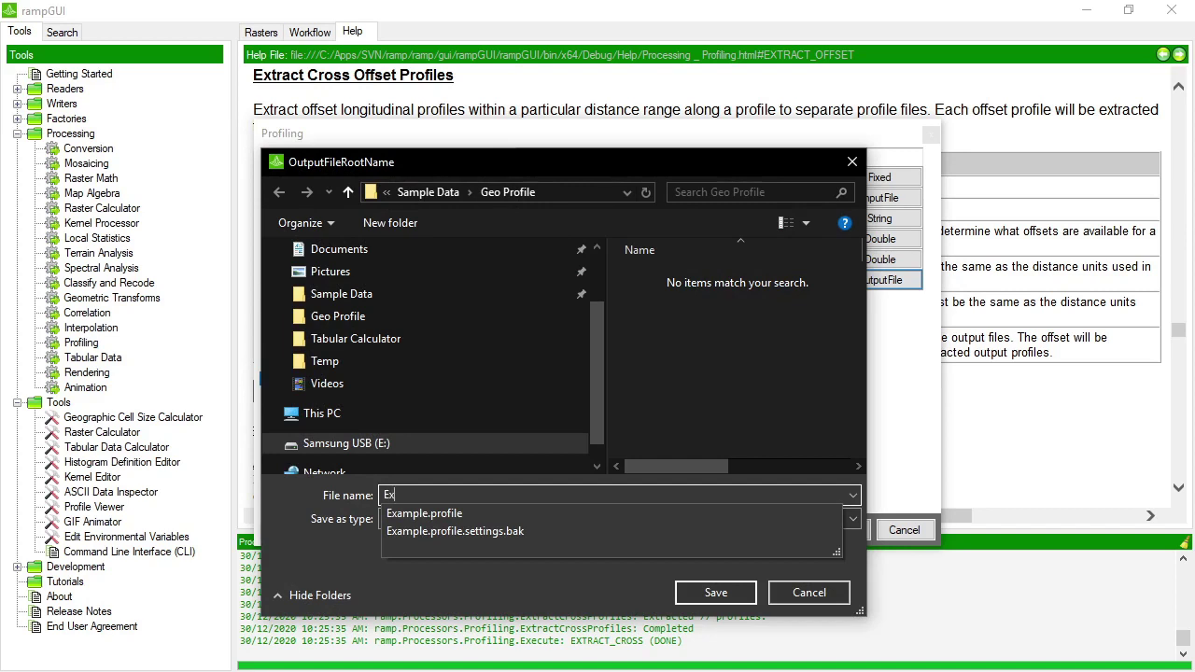
type("tract)")
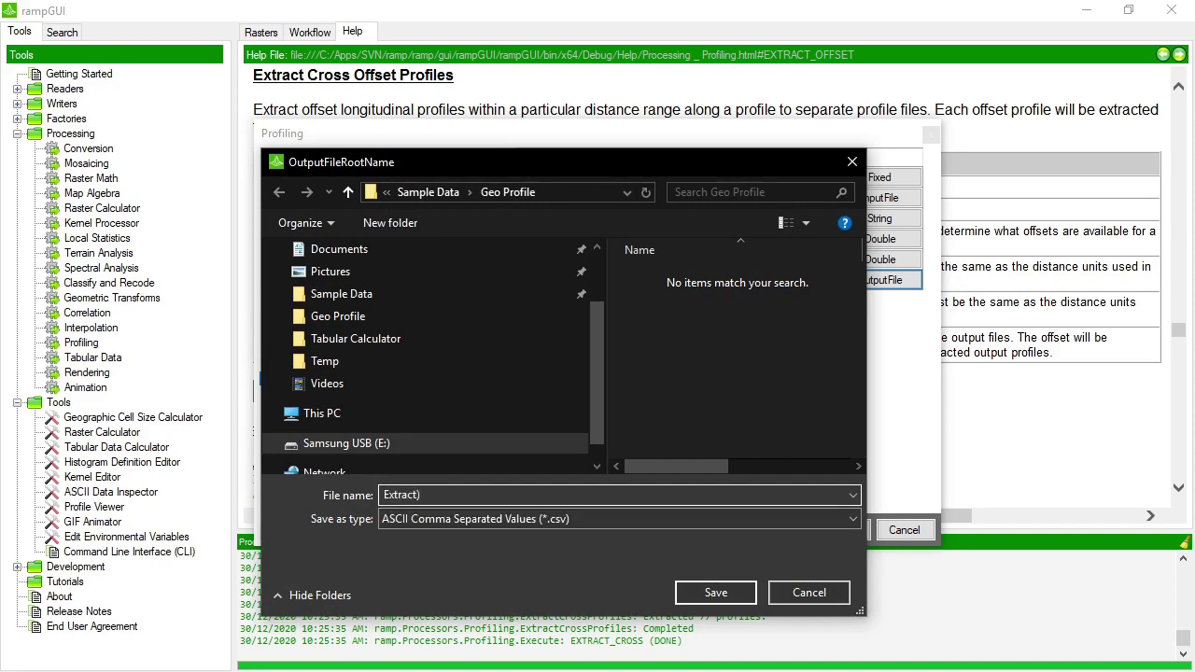
key("BackSpace")
key("Return")
left_click(727, 220)
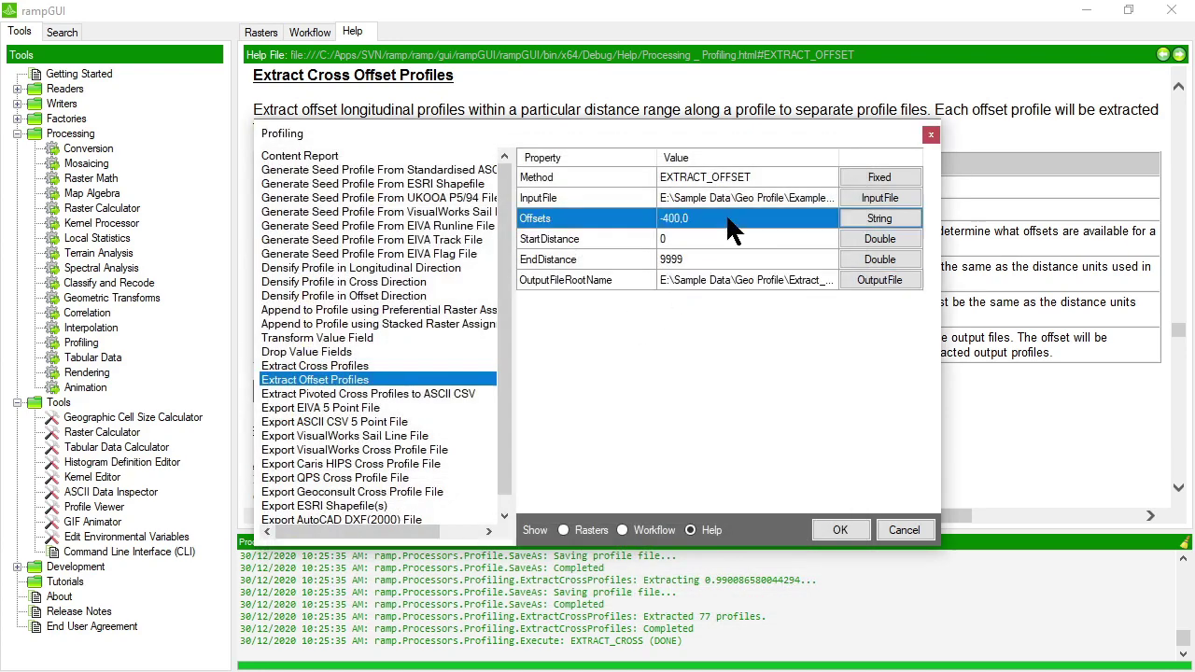
left_click(753, 281)
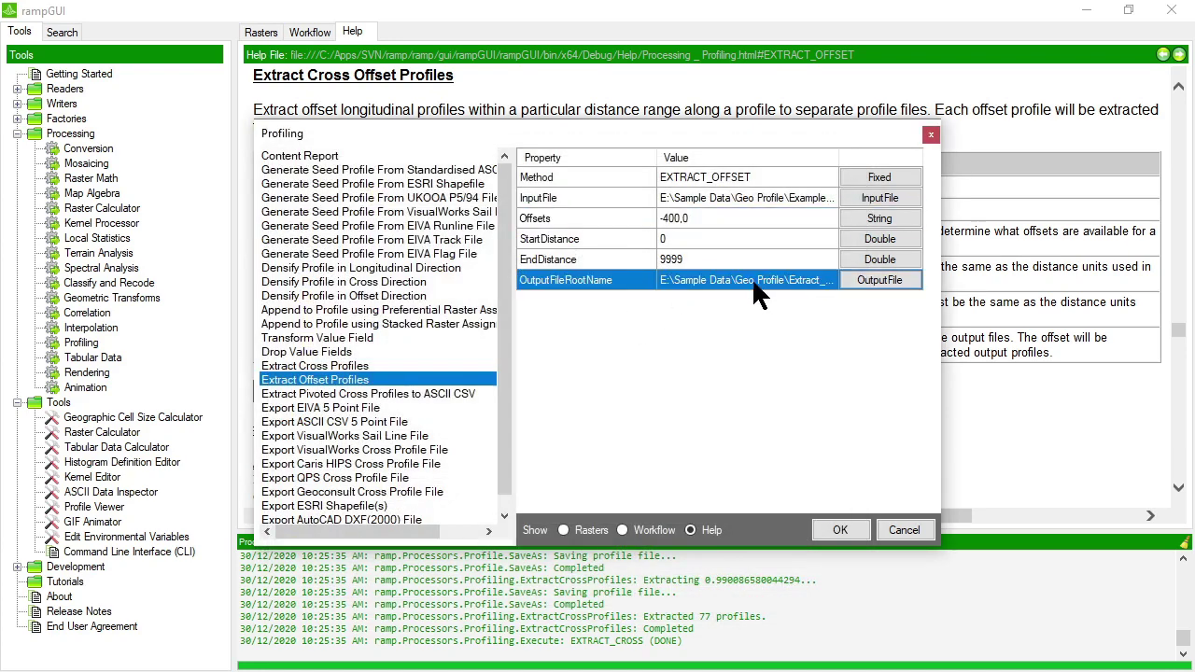
left_click(839, 532)
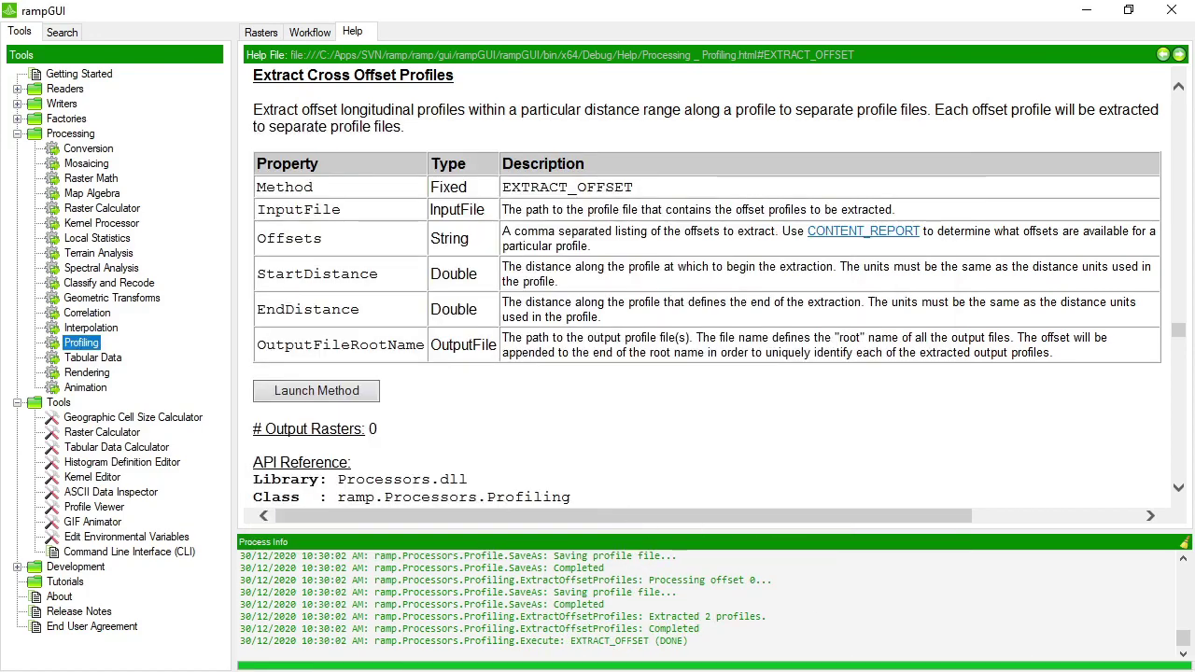
Step: Open Extract_Offset_-400.csv from the Geo Profile folder in Excel
key("alt+Tab")
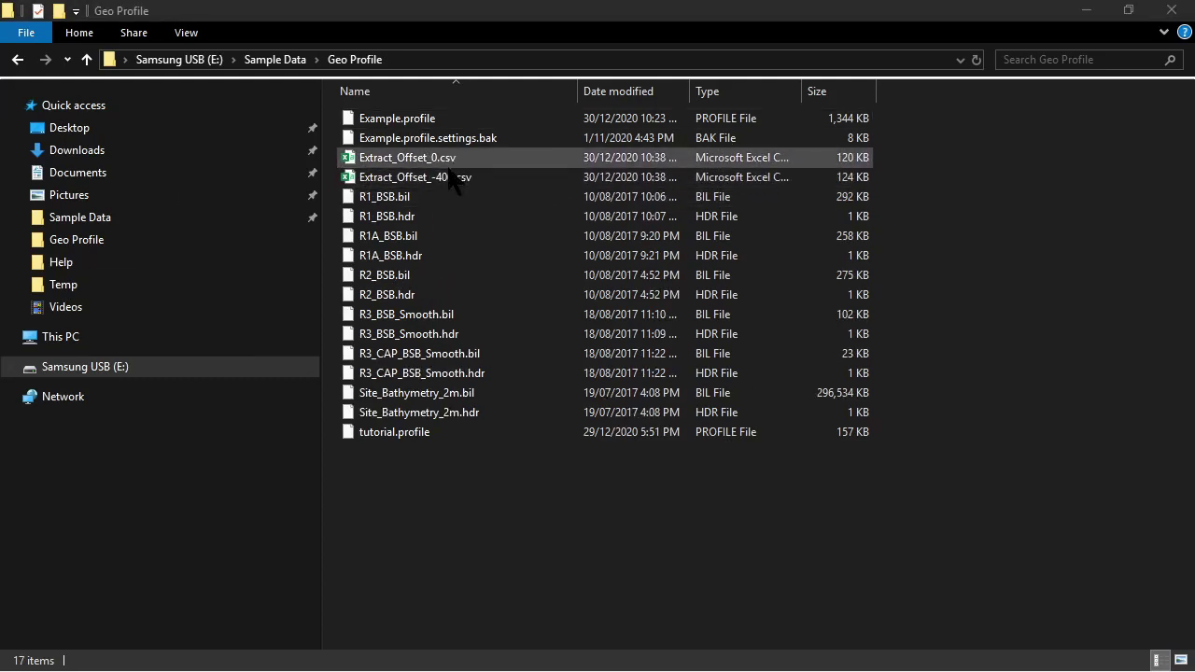
double_click(453, 183)
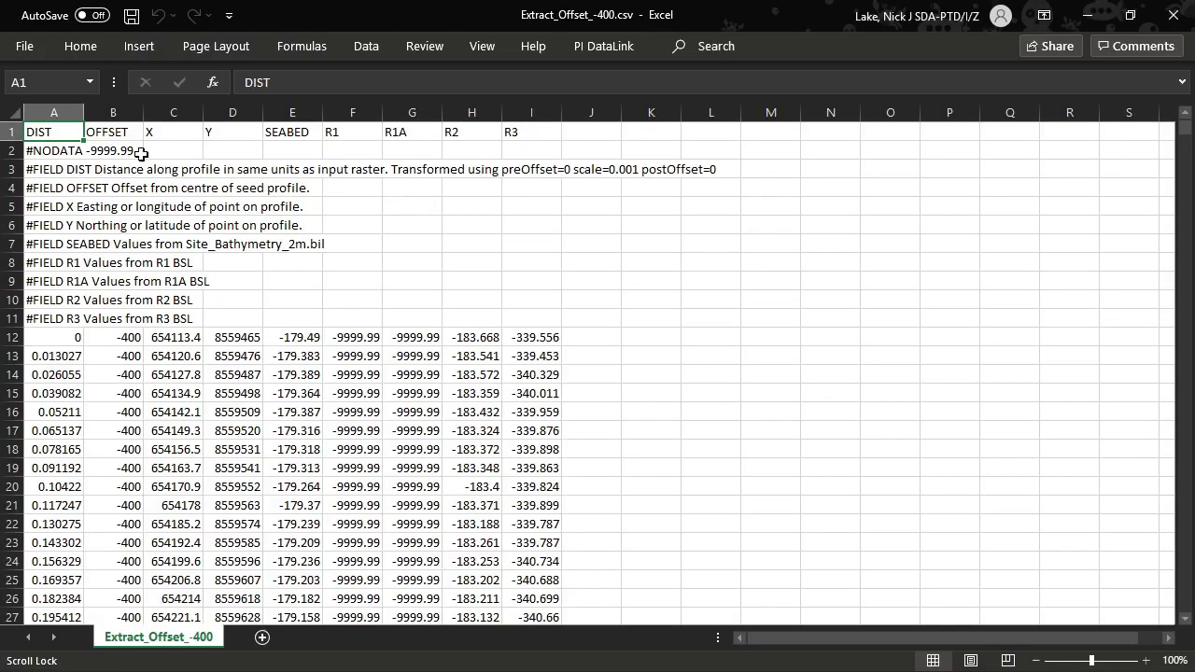
Step: Delete the ten #NODATA and #FIELD note rows, rows 2 to 11
left_click(12, 151)
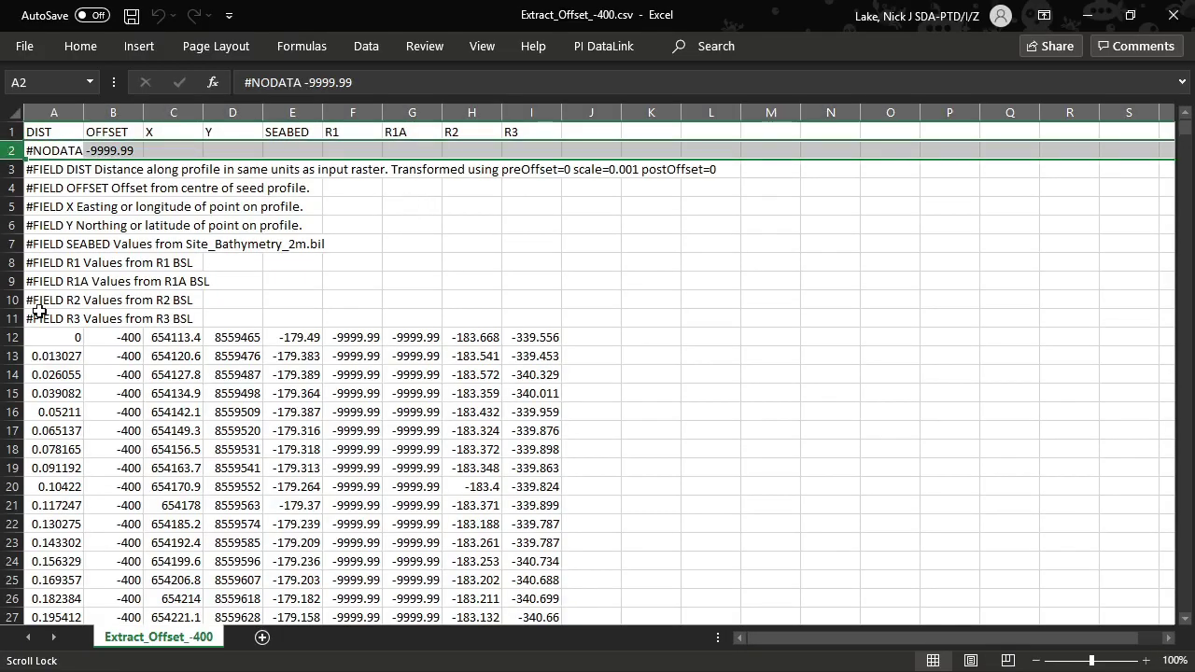
left_click(11, 319, "shift")
right_click(11, 318)
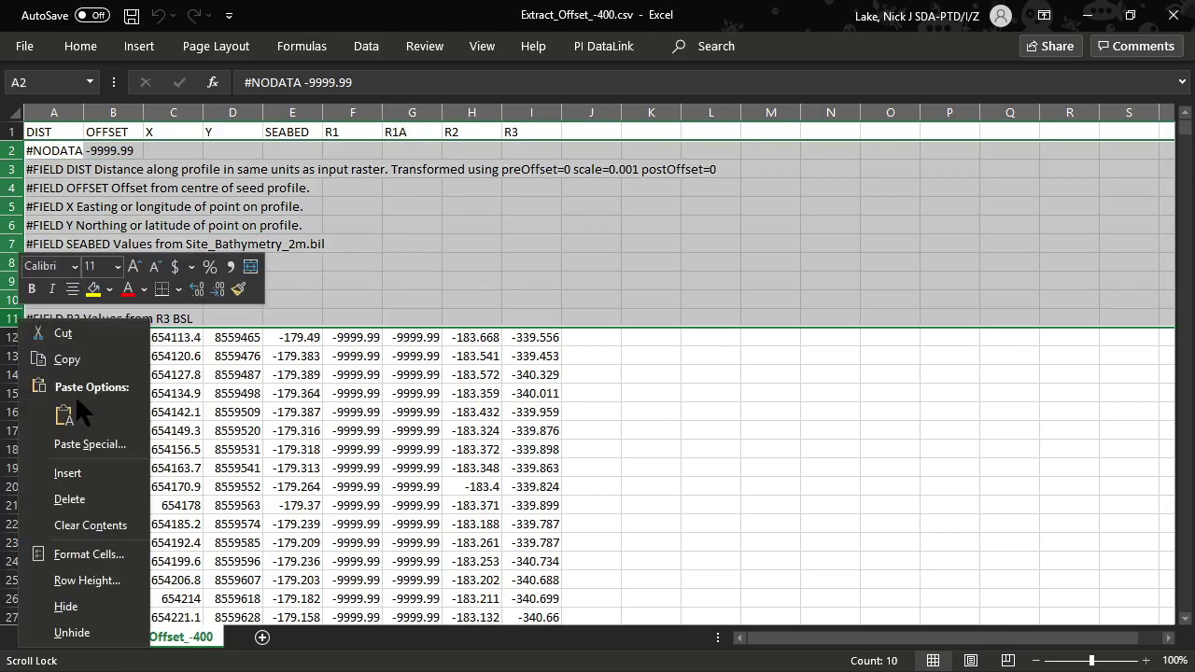
left_click(94, 500)
left_click(681, 207)
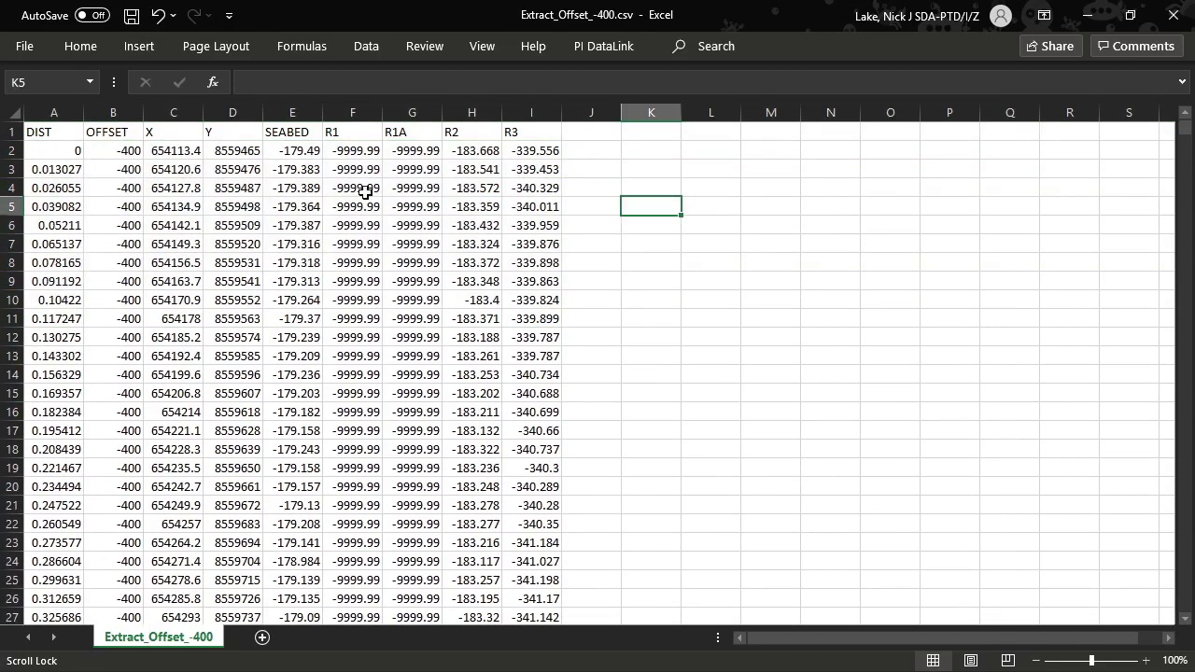
Step: Try a line chart of SEABED, R2 and R3, delete it, and select cell F2 (-9999.99)
left_click(295, 112)
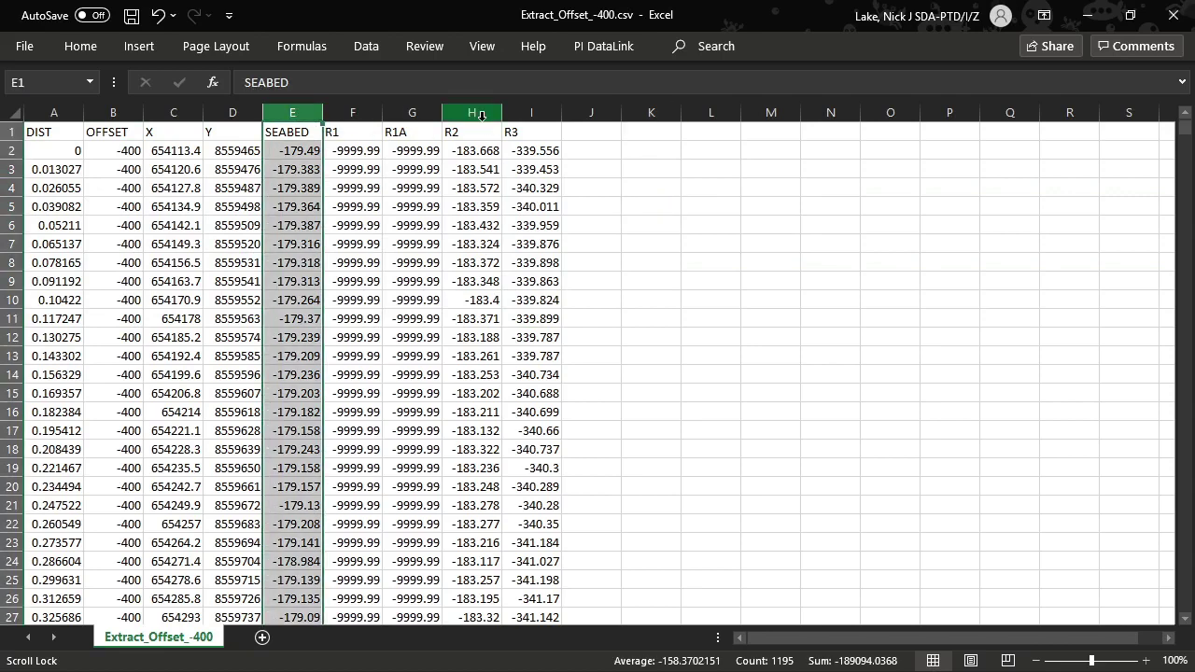
left_click(479, 112, "ctrl")
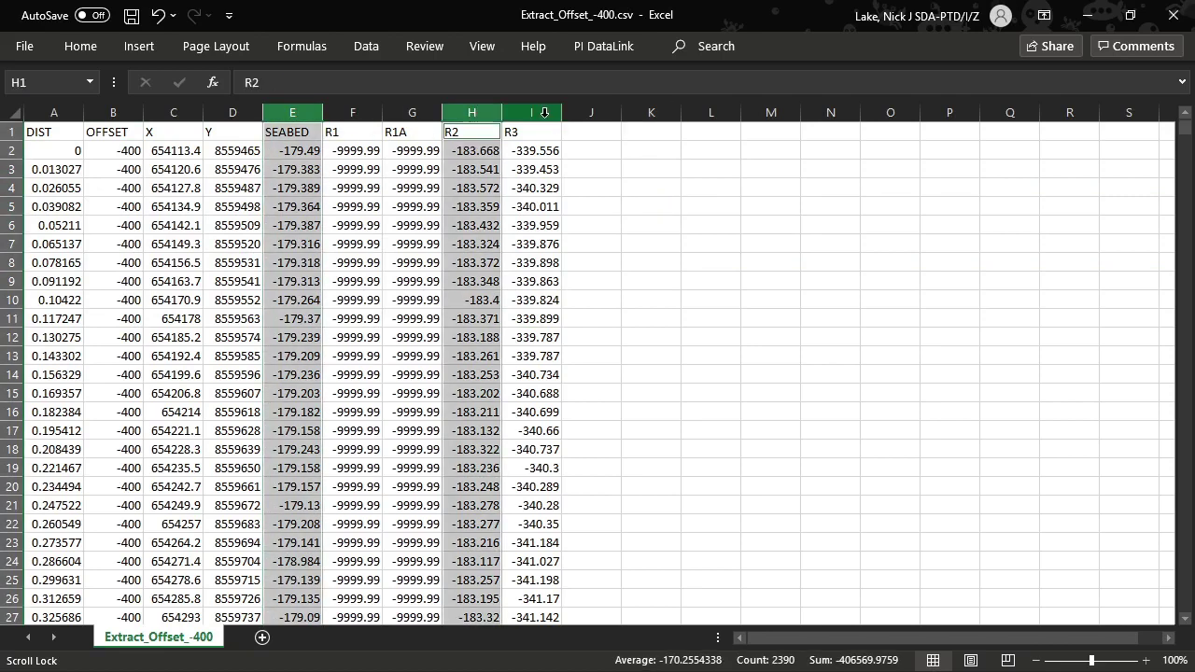
left_click(544, 112, "ctrl")
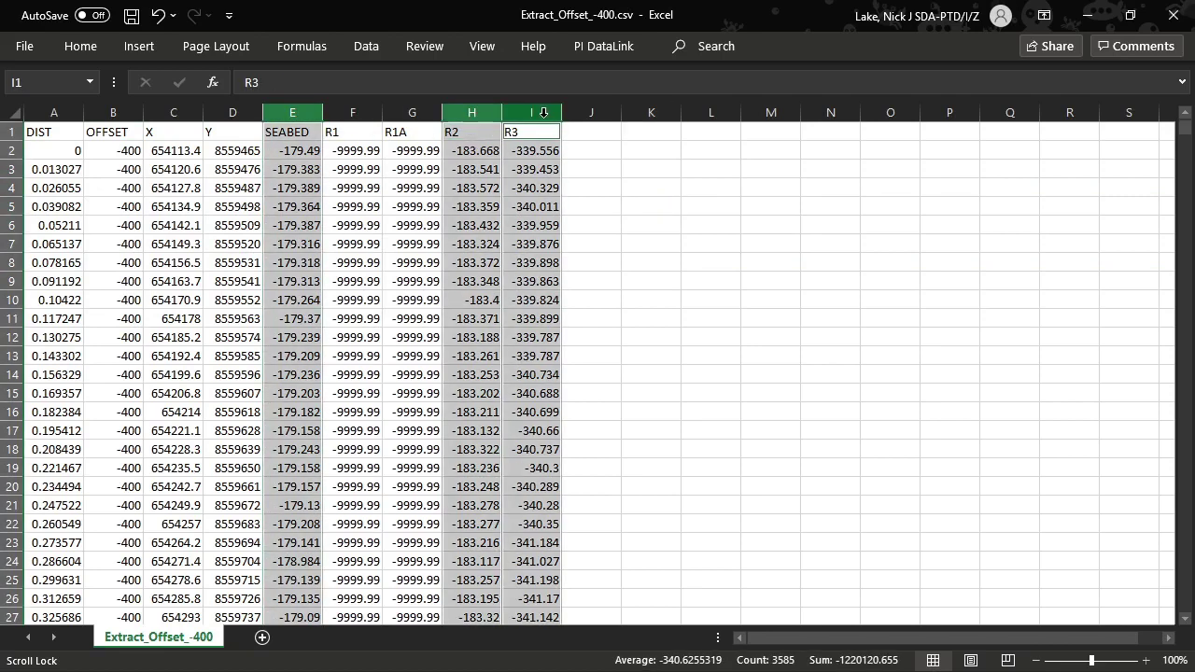
left_click(139, 49)
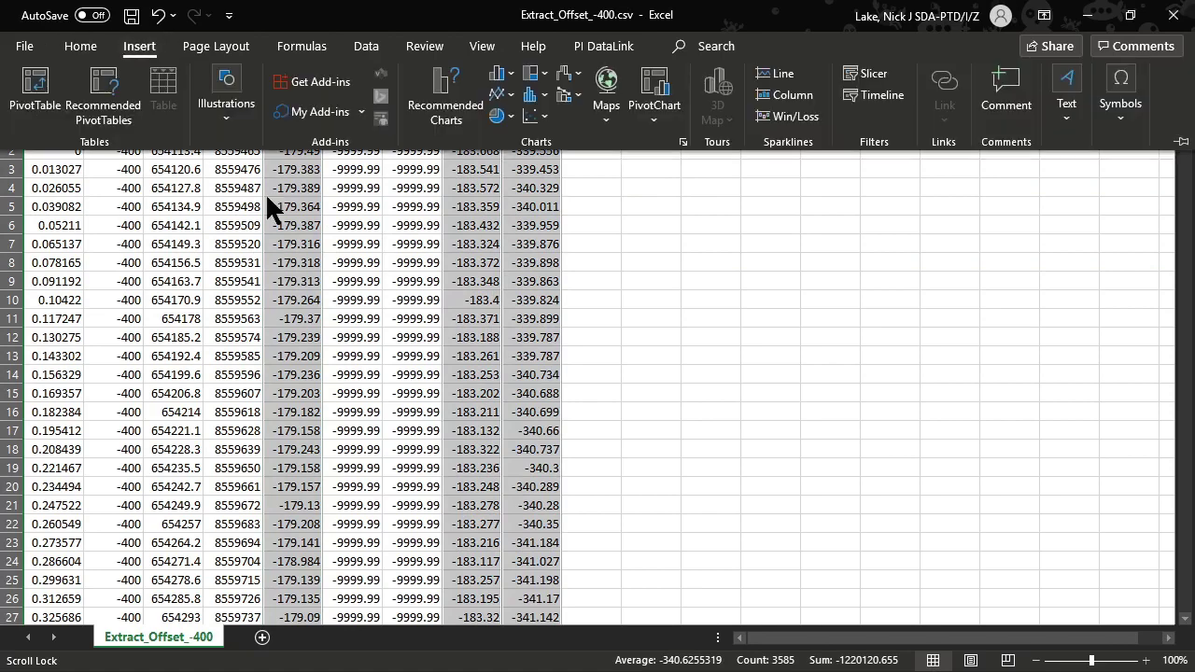
left_click(500, 95)
left_click(514, 161)
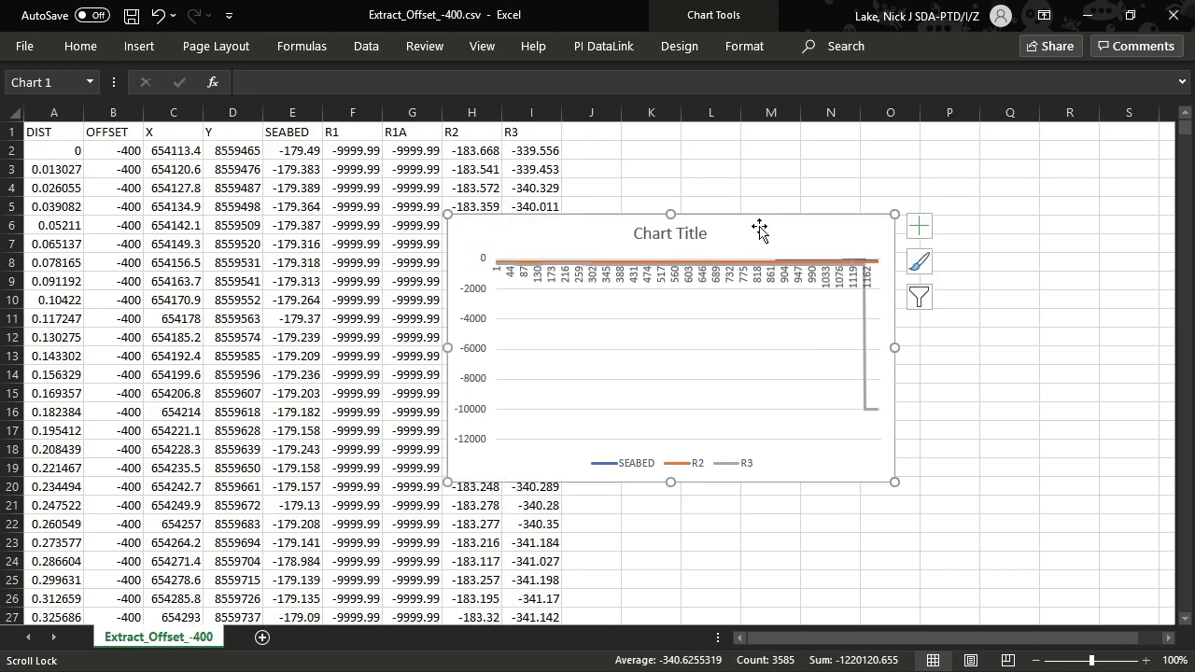
key("Delete")
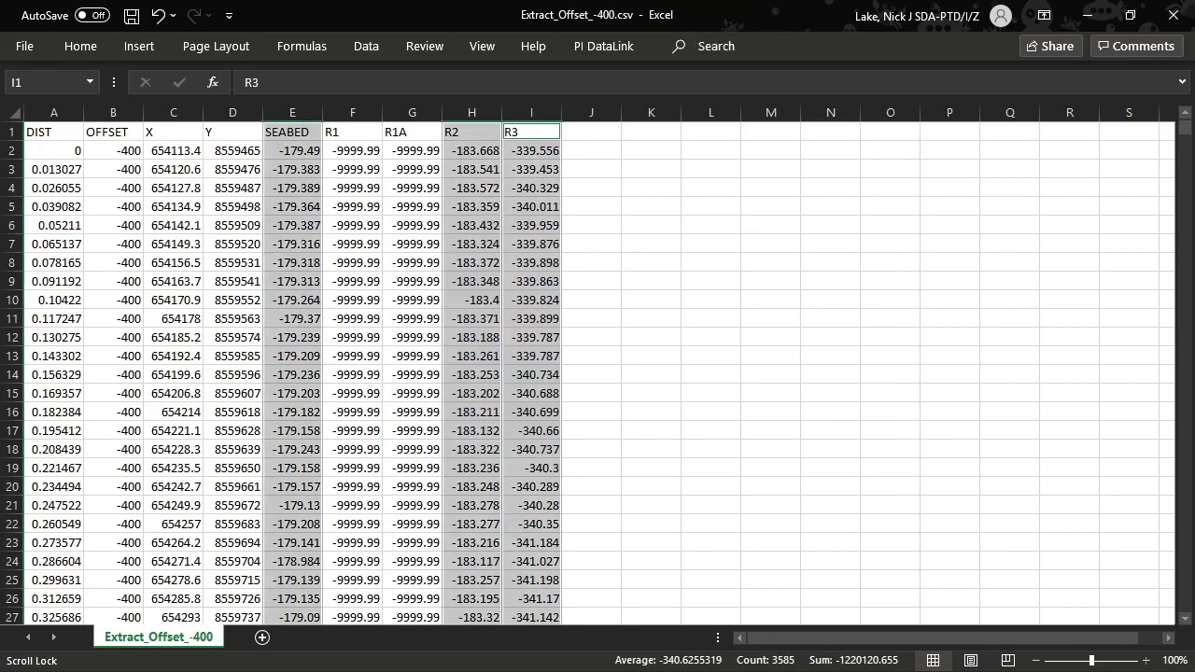
left_click(711, 244)
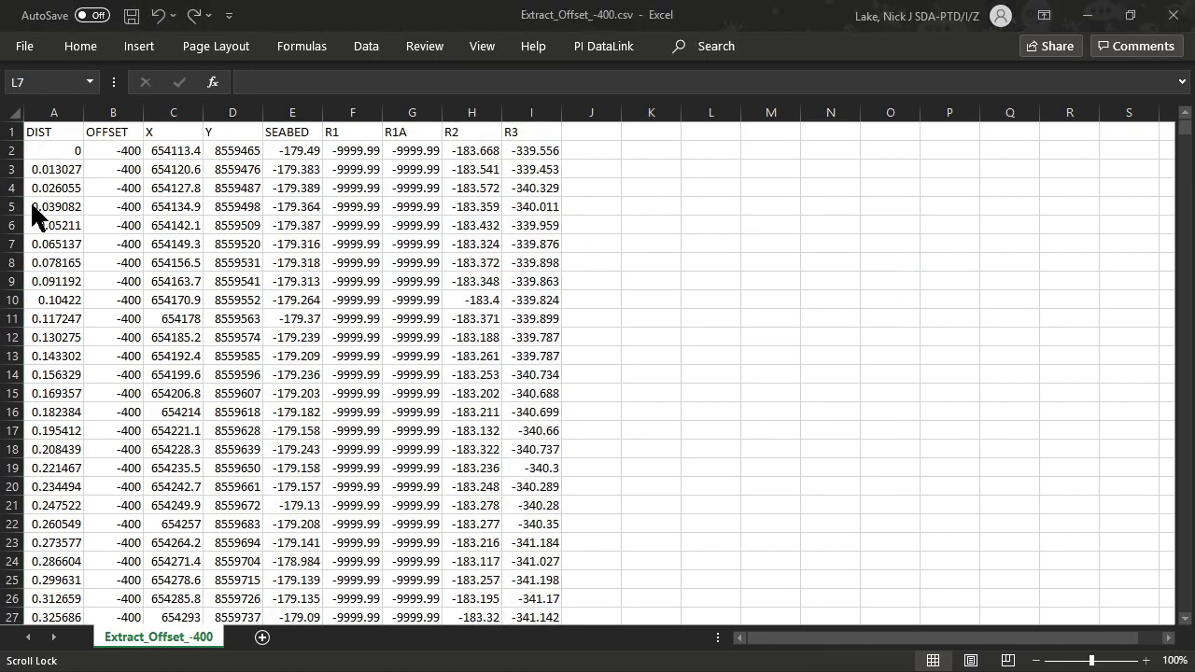
left_click(352, 152)
Step: Replace all -9999.99 values with blanks (1136 replacements) and close Find and Replace
key("ctrl+f")
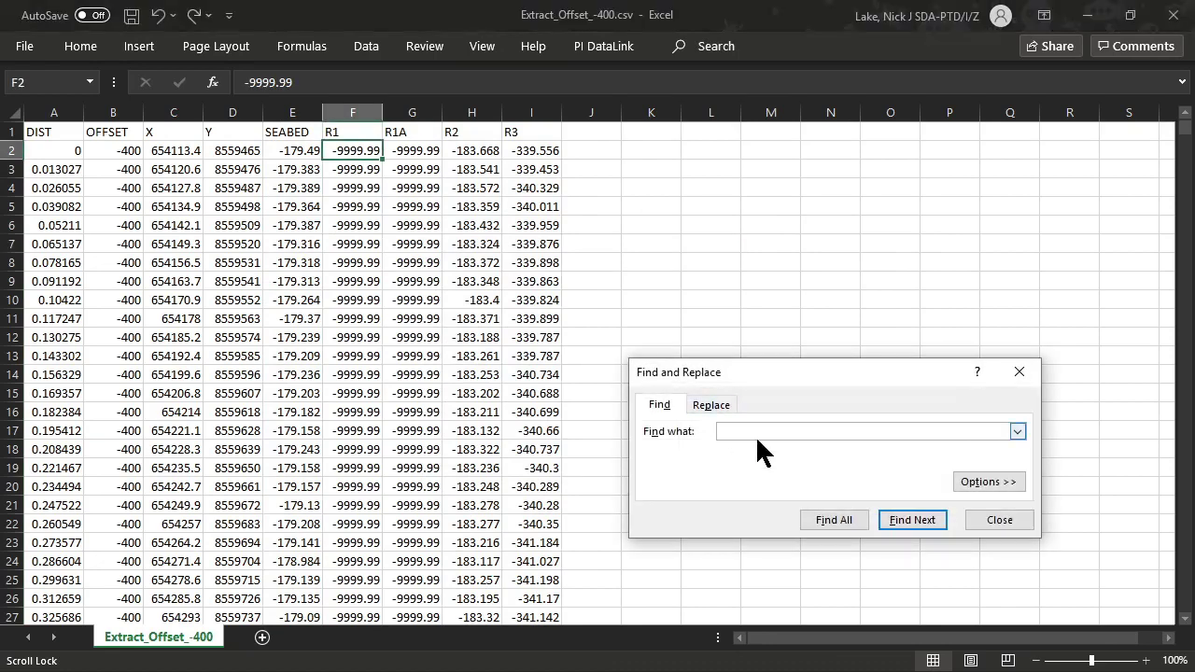
left_click(713, 405)
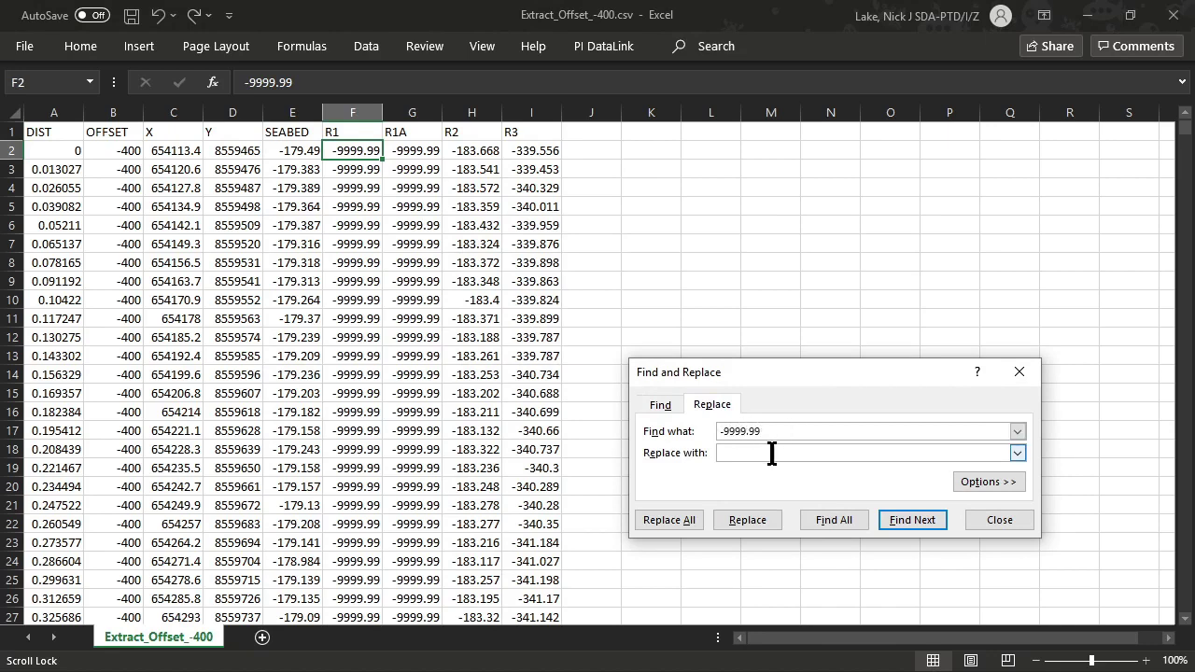
left_click_drag(771, 366, 812, 237)
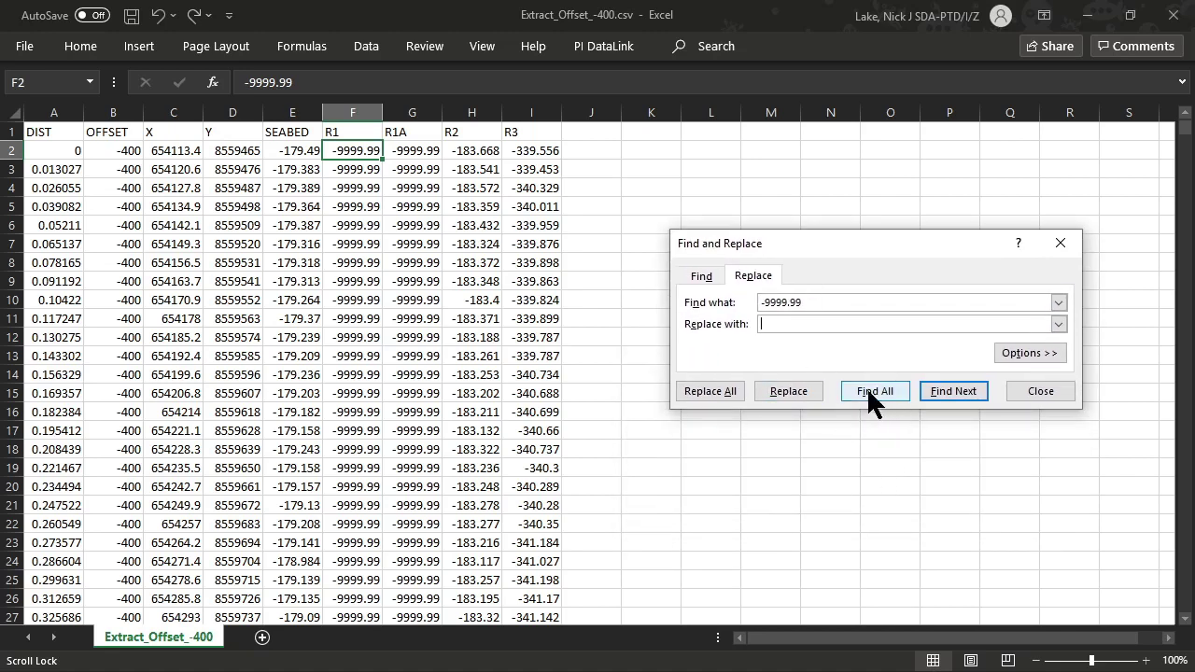
left_click(711, 388)
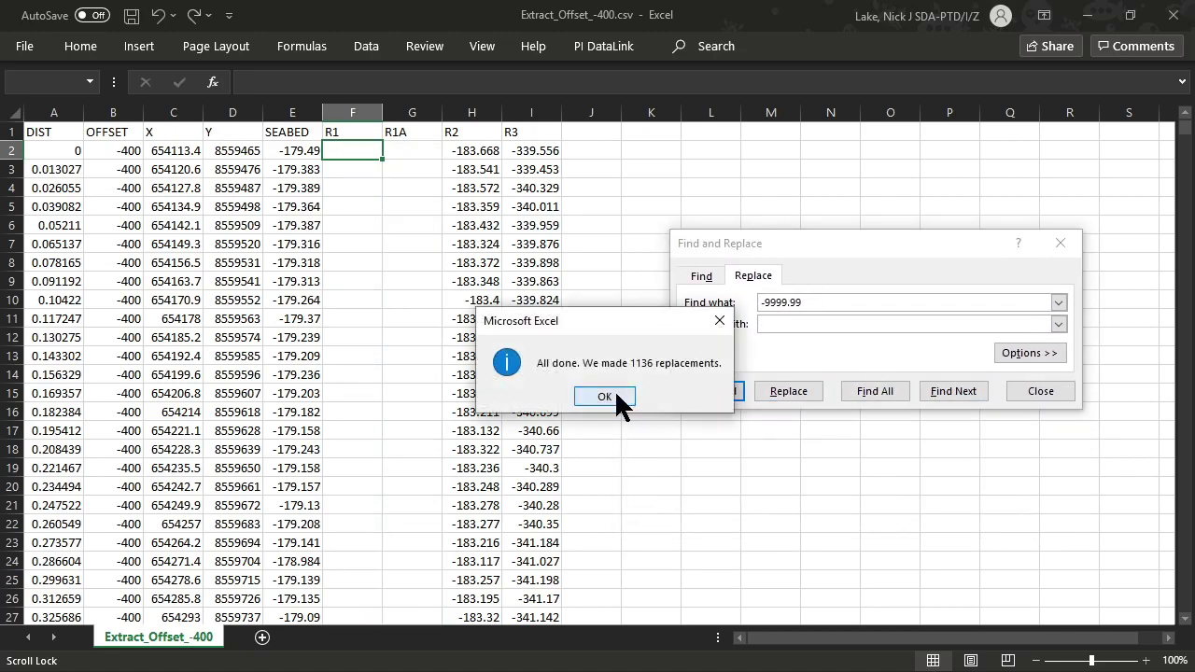
left_click(607, 396)
left_click(1040, 391)
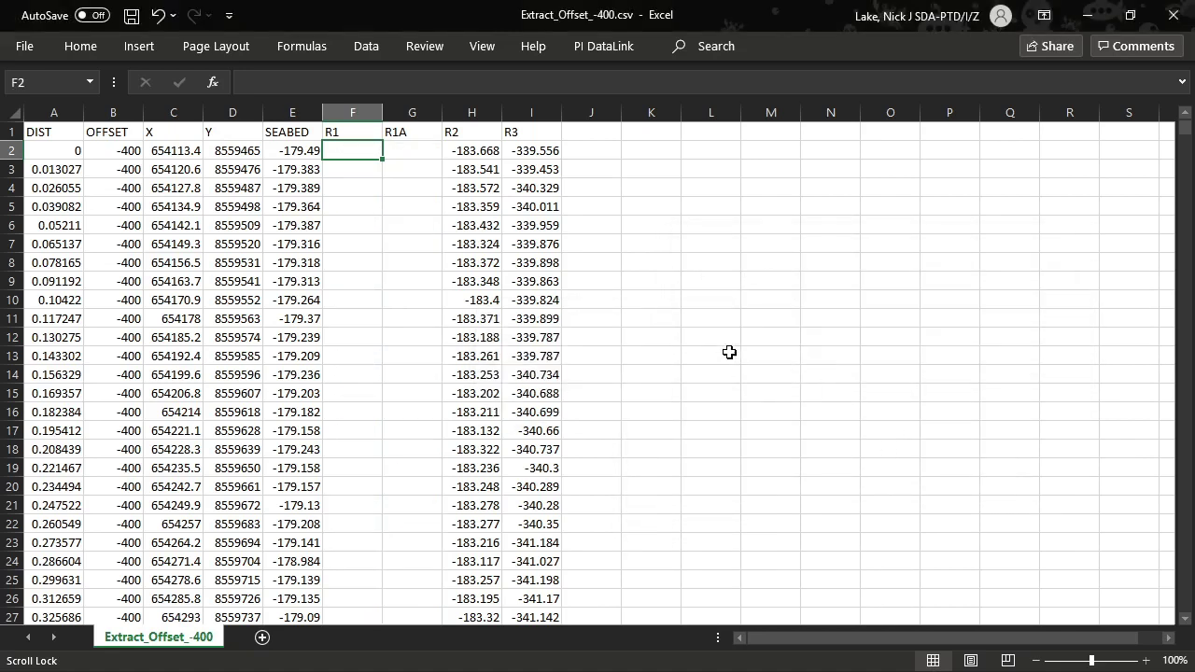
Step: Select the SEABED, R1, R1A, R2 and R3 columns E through I
left_click(297, 113)
left_click(355, 112, "ctrl")
left_click(411, 112, "ctrl")
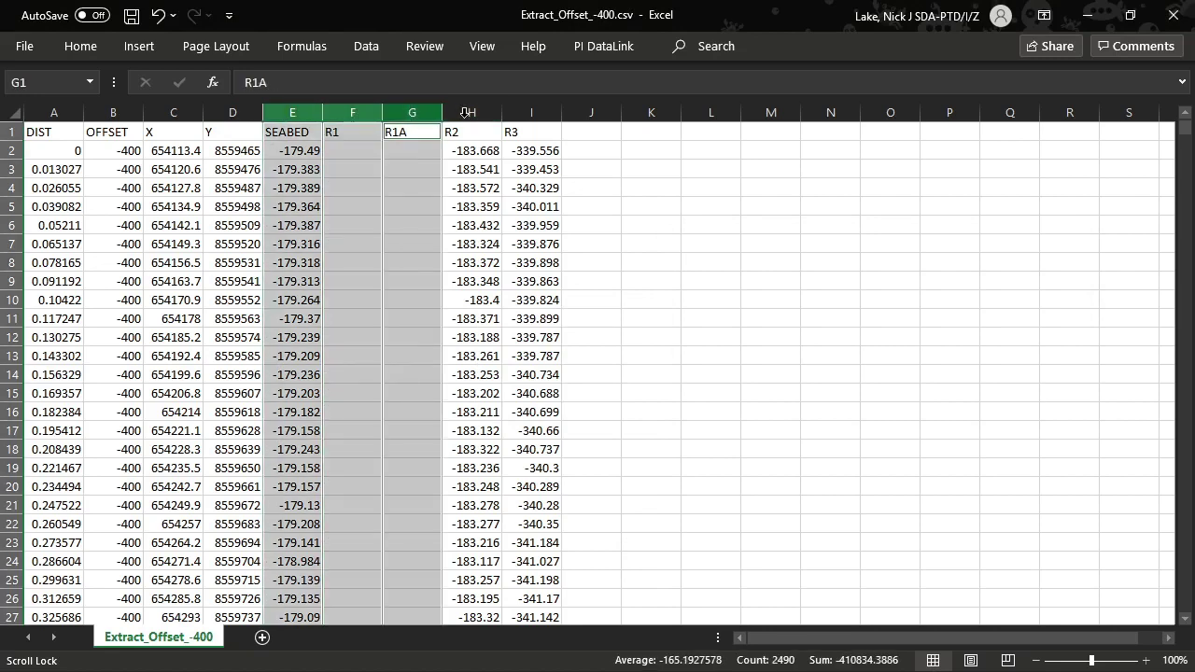
left_click(472, 112, "ctrl")
left_click(531, 112, "ctrl")
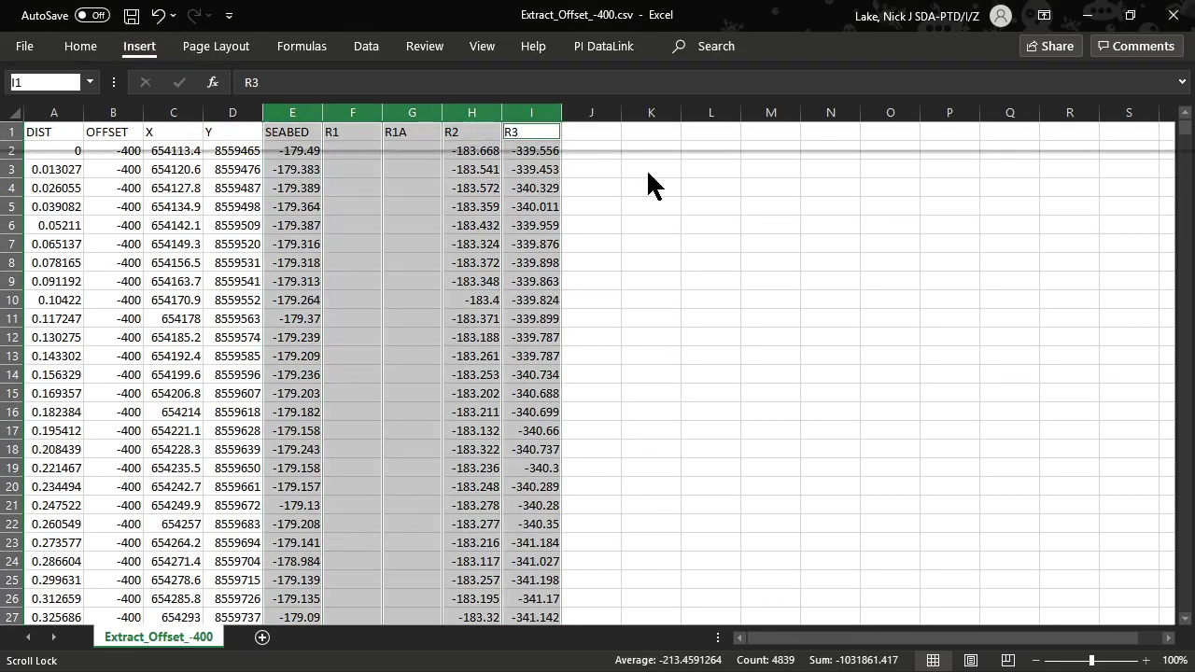
Step: Insert a 2-D line chart of the five columns, move it up and enlarge it
left_click(137, 48)
left_click(501, 94)
left_click(515, 164)
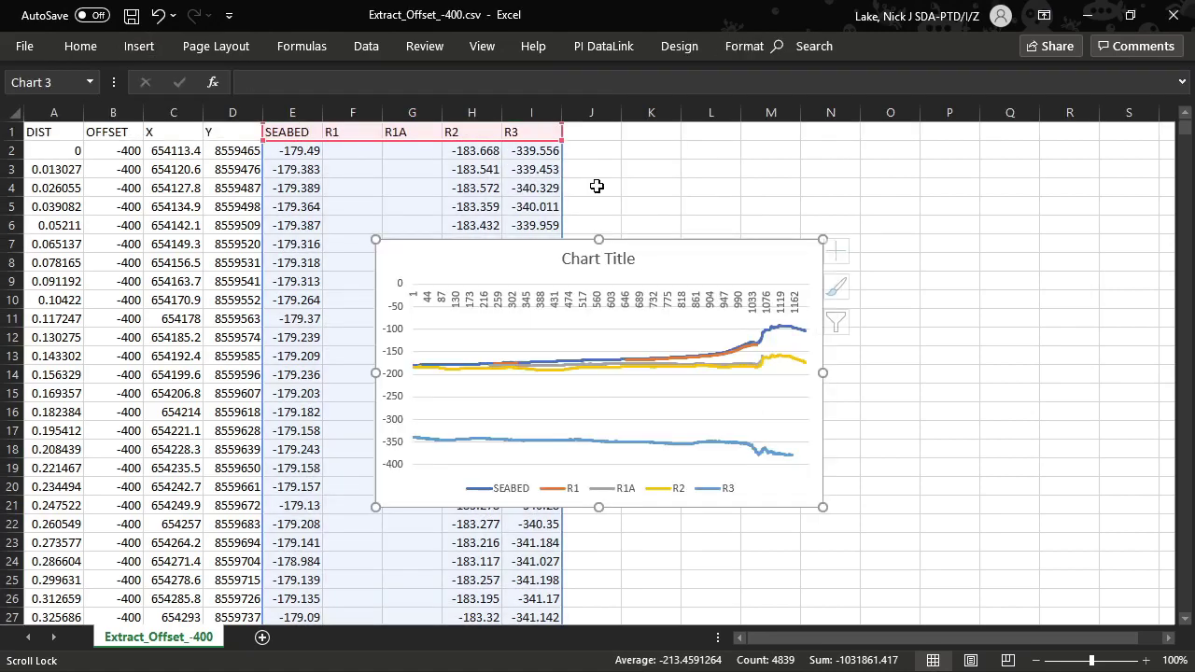
left_click_drag(728, 277, 718, 175)
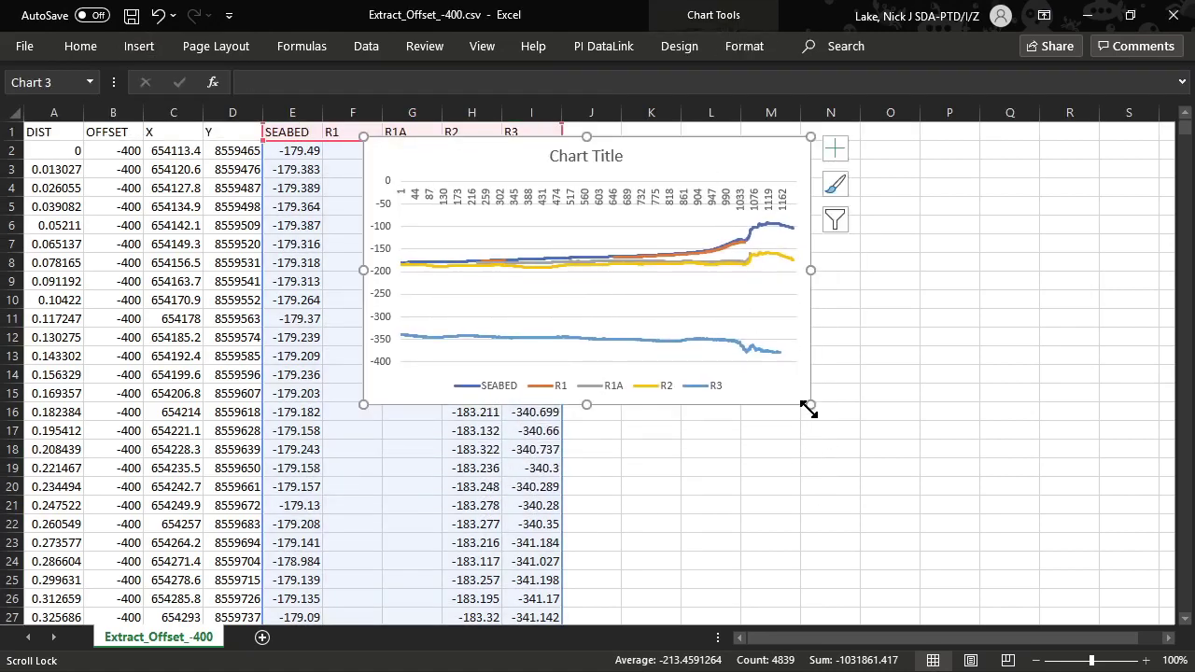
left_click_drag(810, 404, 1018, 569)
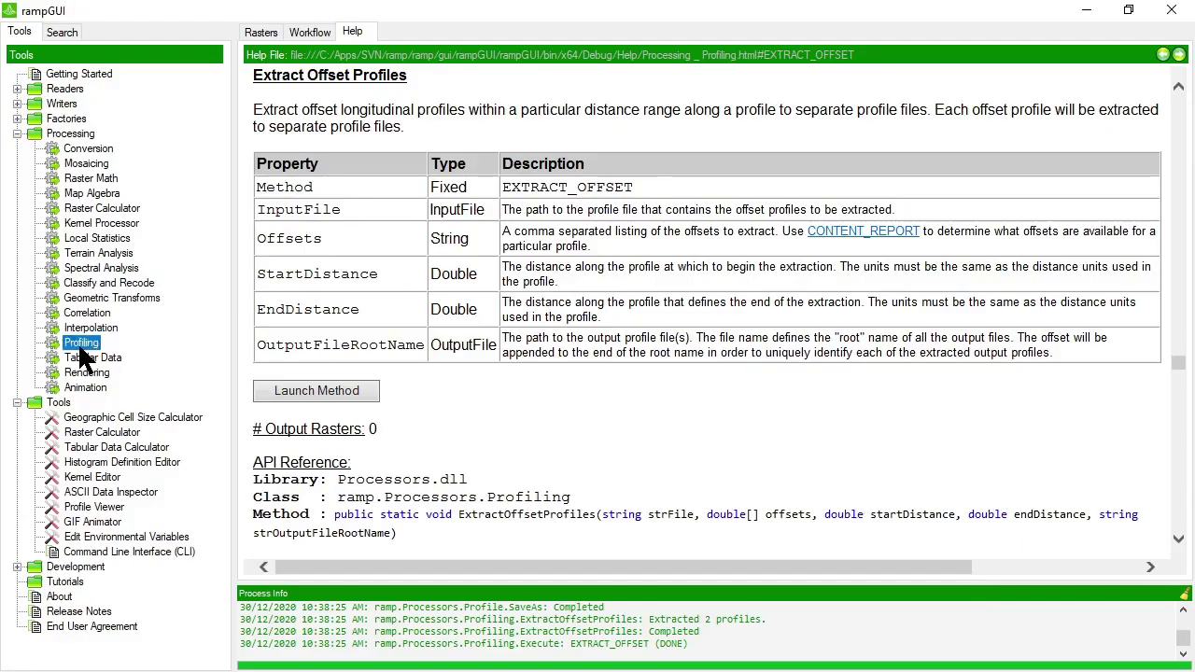
double_click(77, 341)
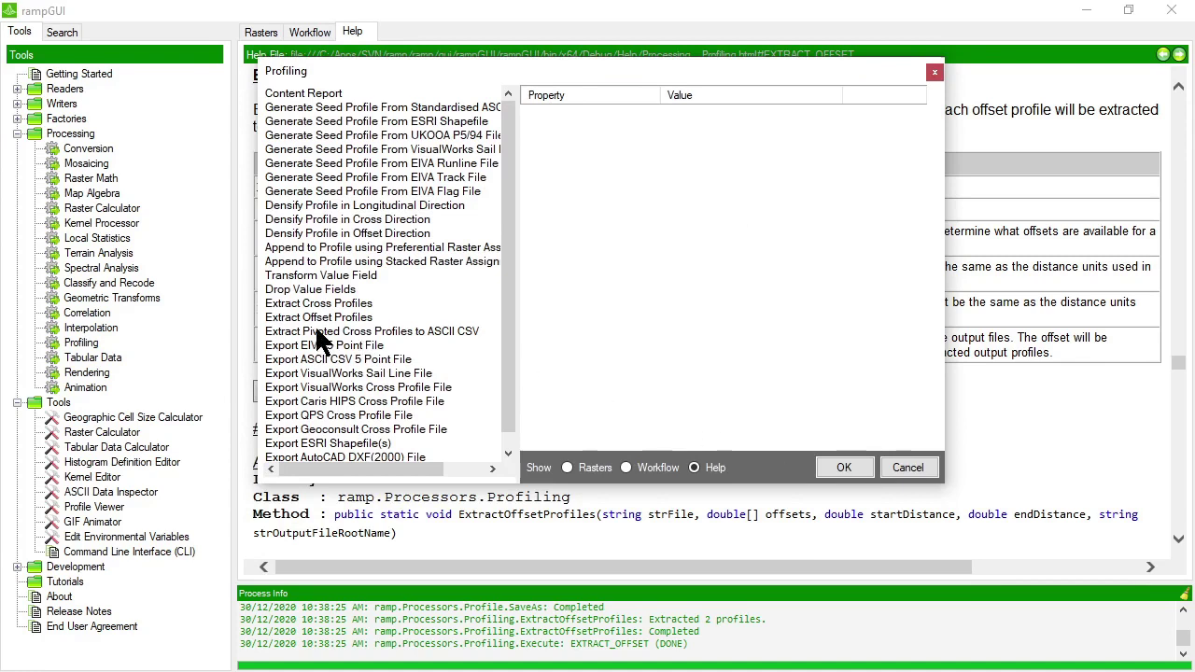
Step: Choose Extract Pivoted Cross Profiles to ASCII CSV, enlarge the dialog, and select the InputFile row
left_click(316, 330)
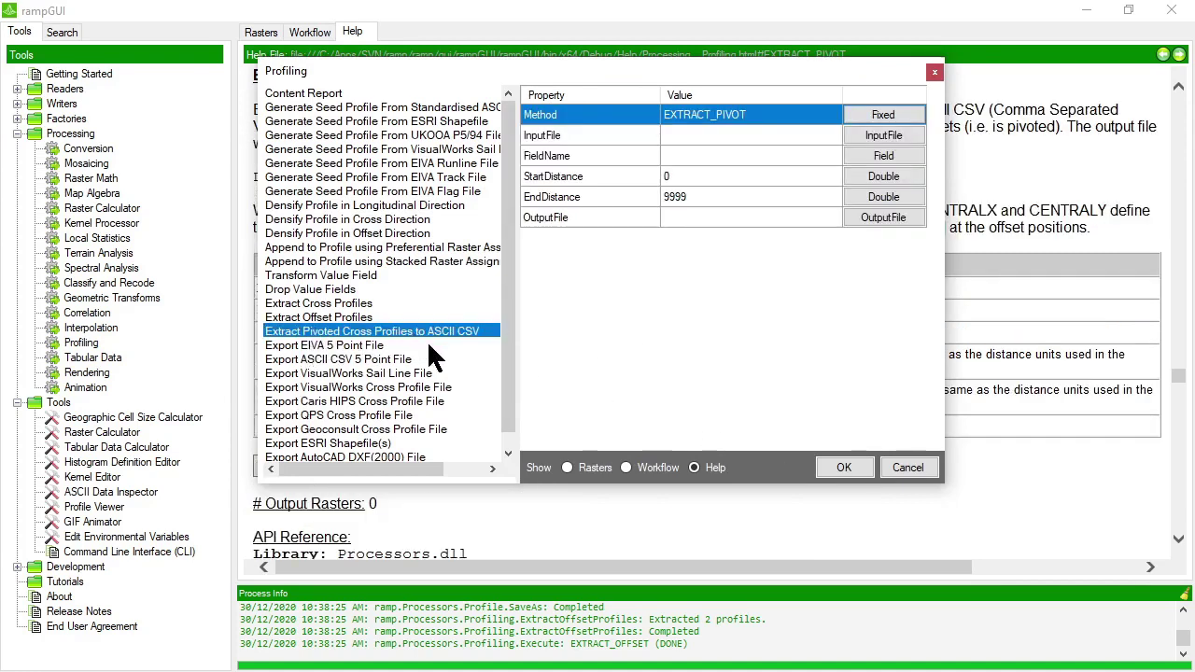
left_click_drag(944, 481, 1088, 596)
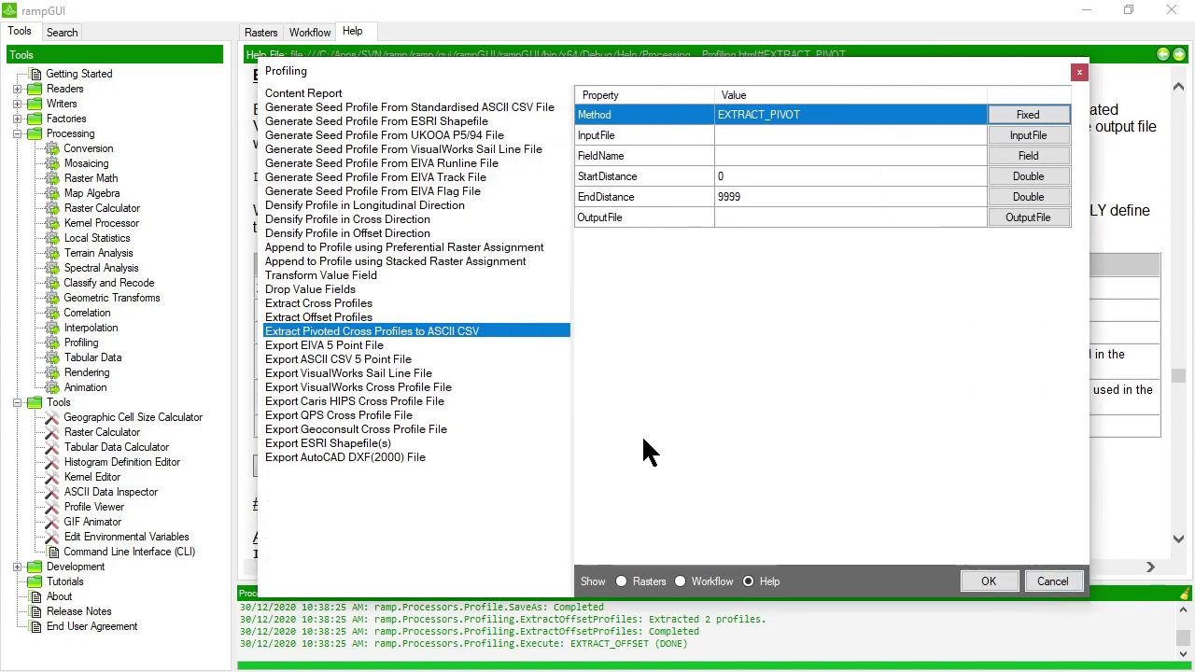
left_click(869, 135)
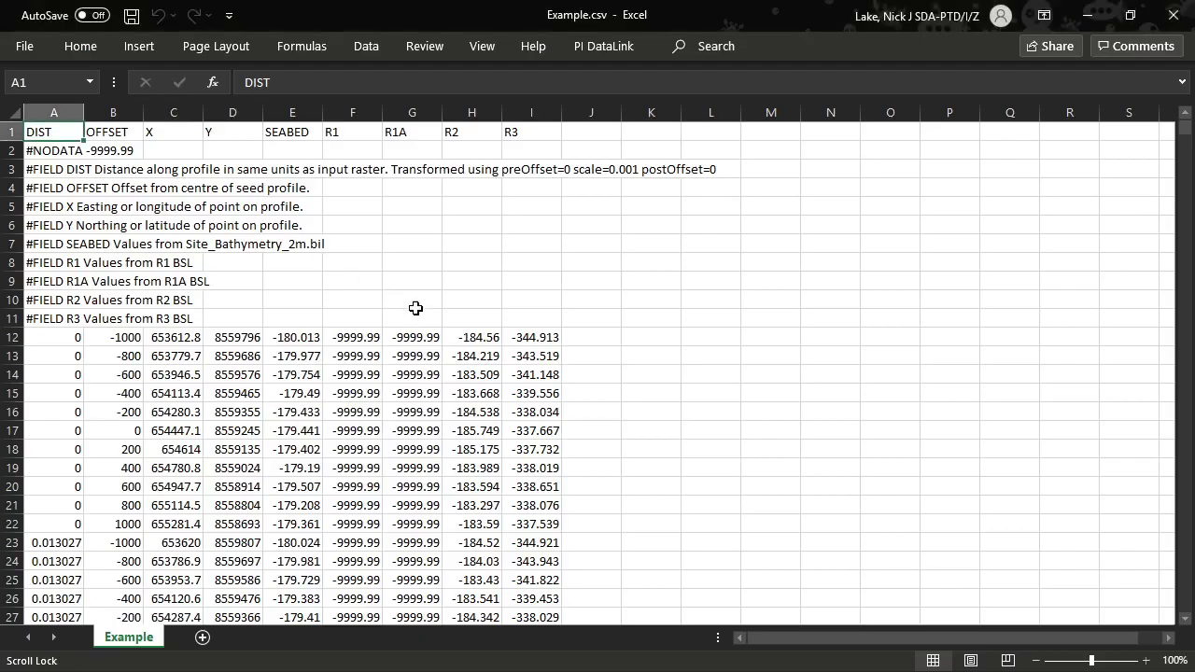
left_click(415, 308)
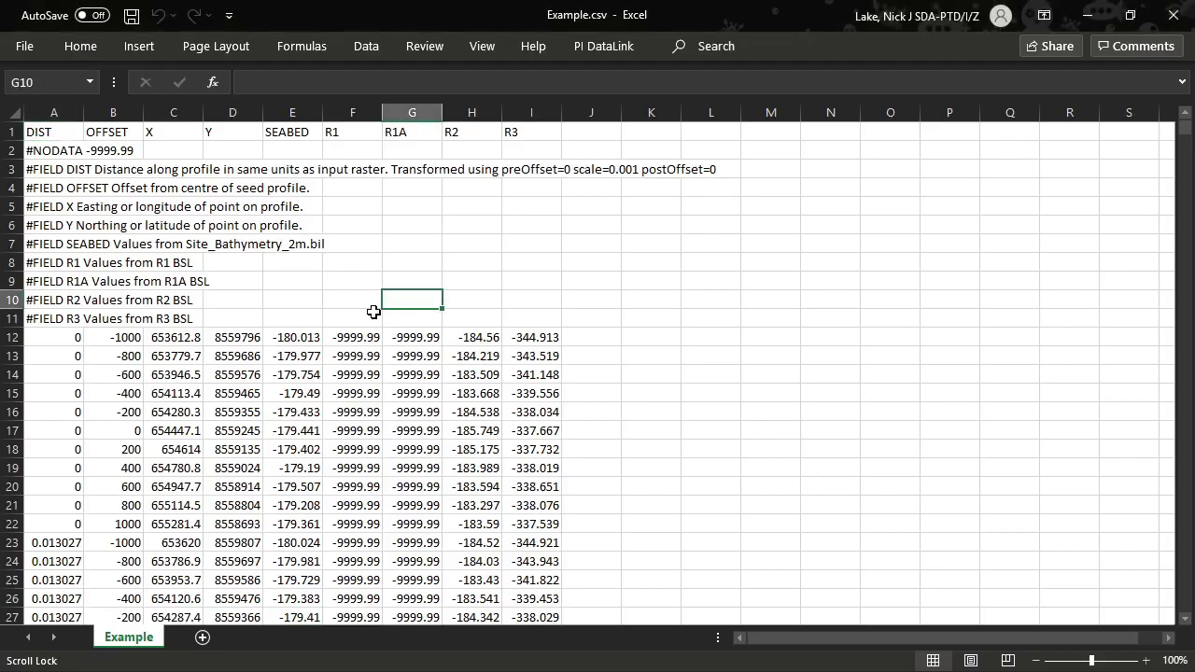
scroll(373, 308, "down", 1)
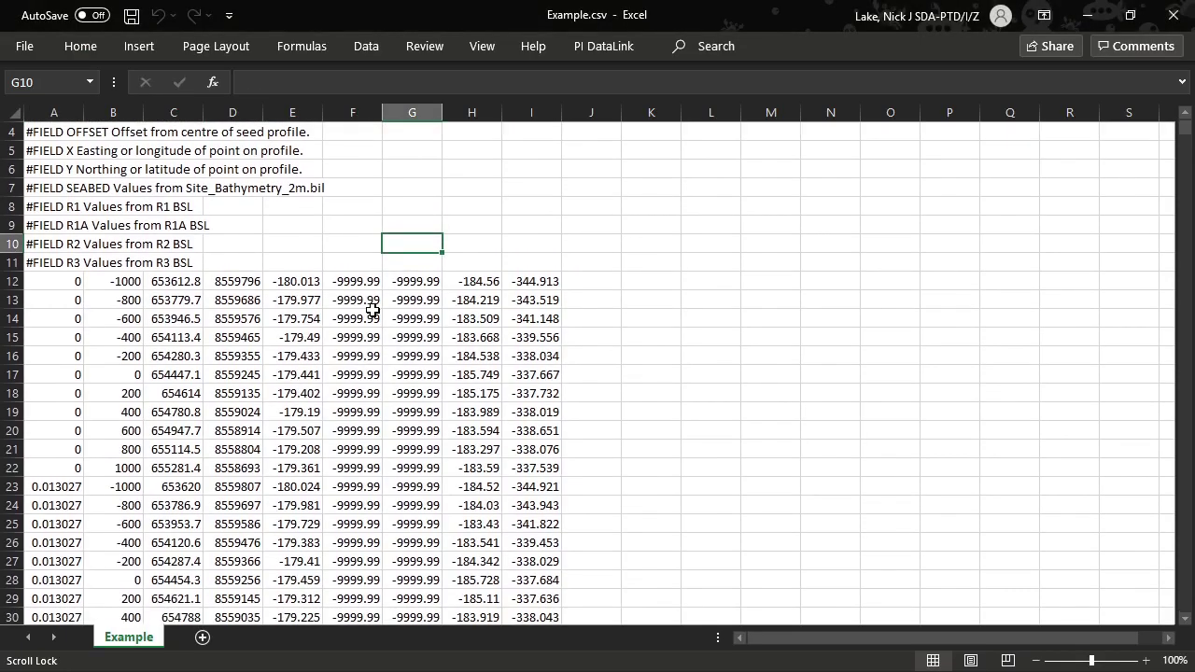
left_click(69, 283)
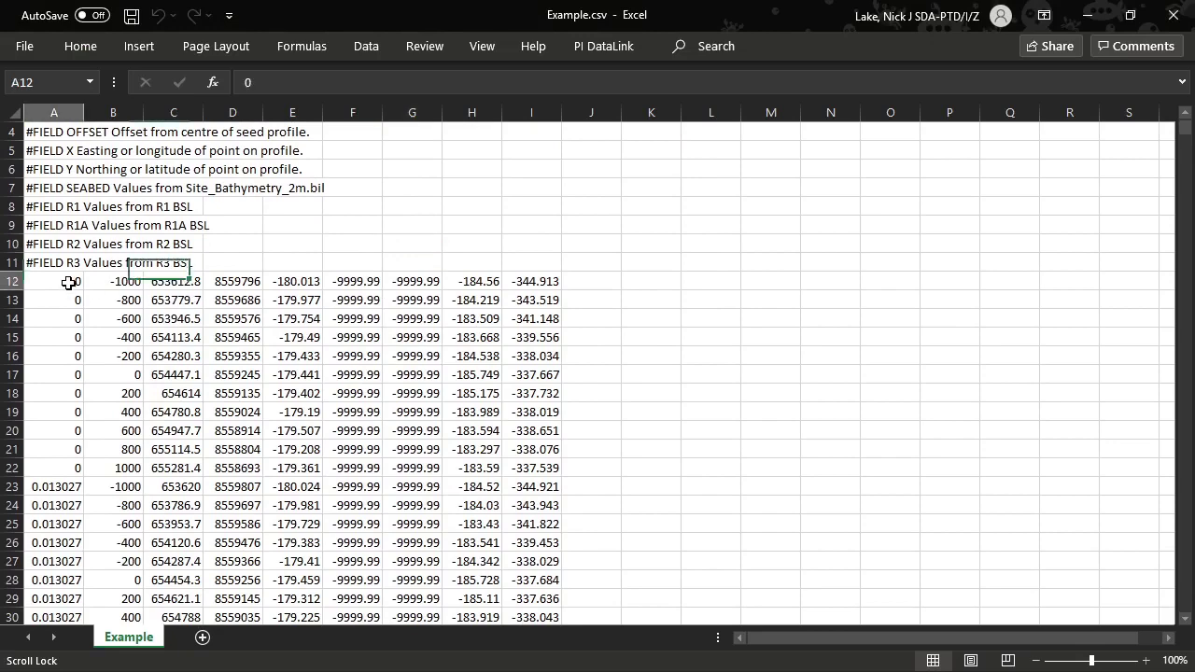
scroll(103, 301, "up", 1)
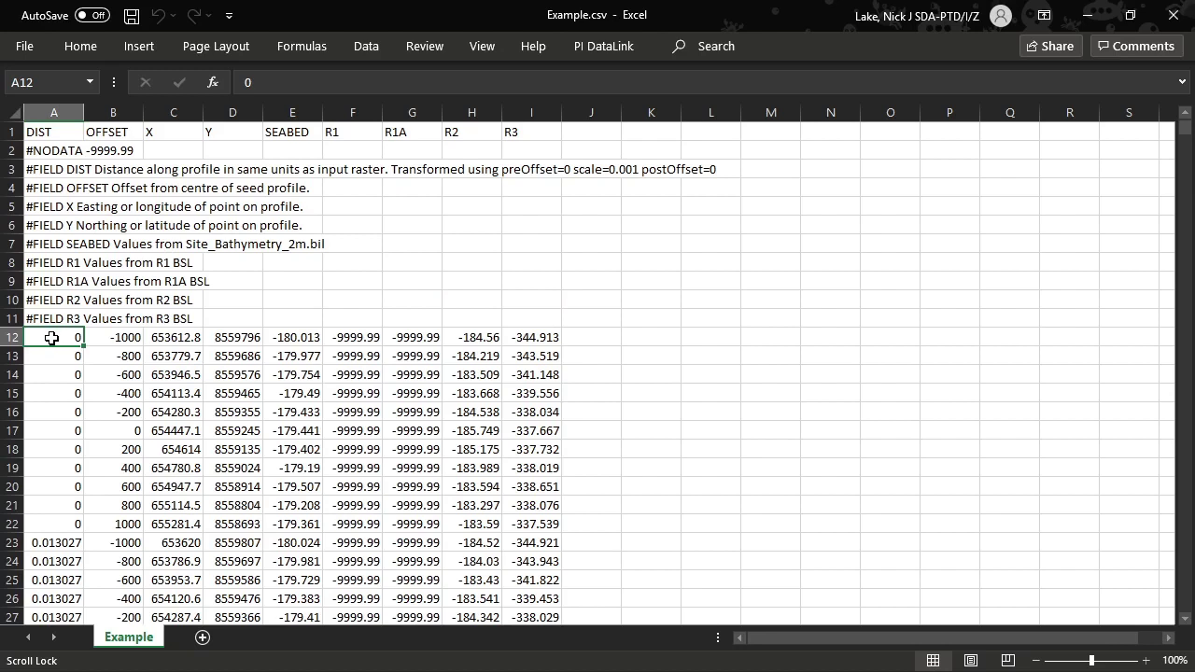
left_click_drag(125, 338, 122, 524)
left_click(219, 355)
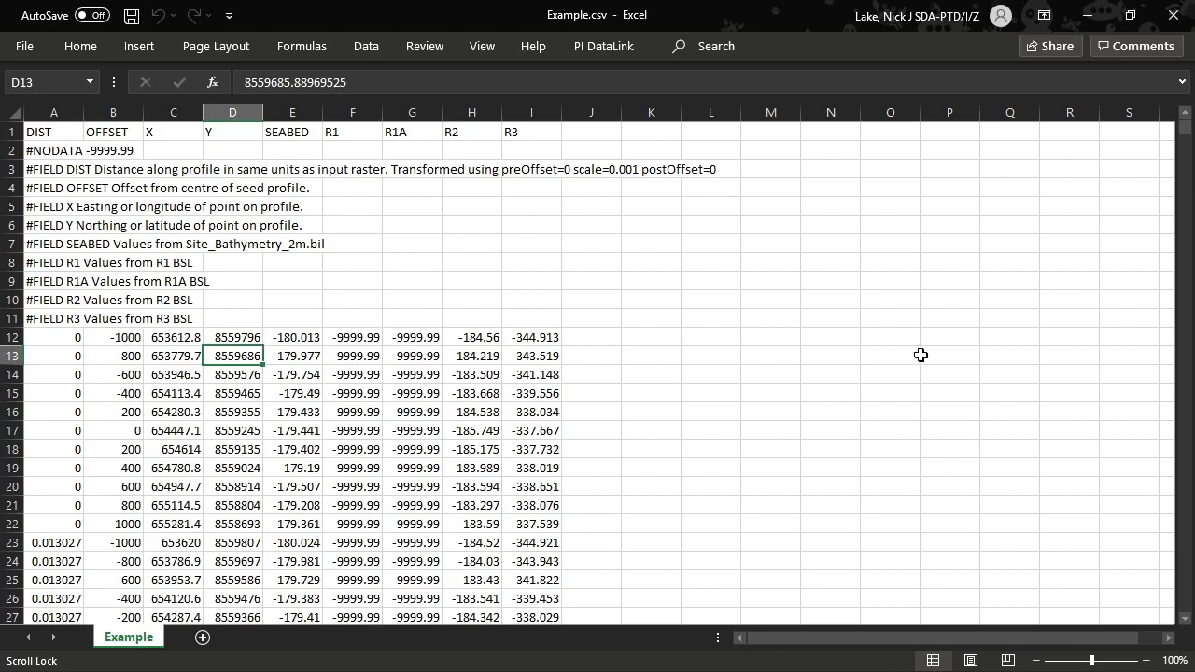
left_click(31, 337)
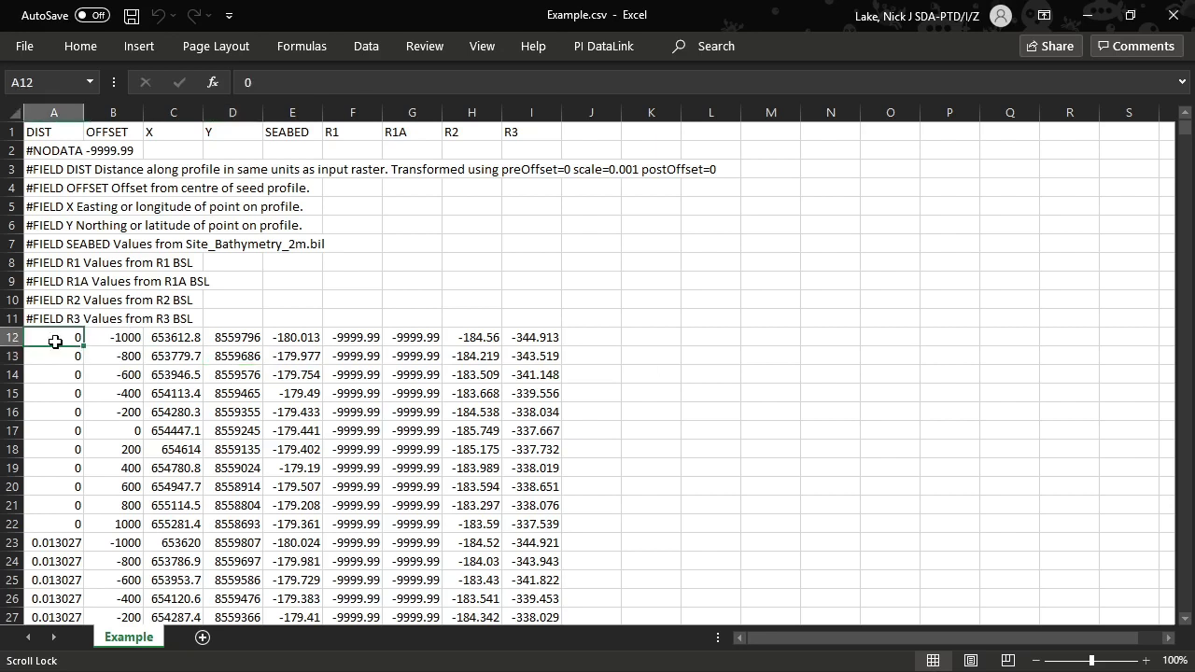
left_click(130, 528)
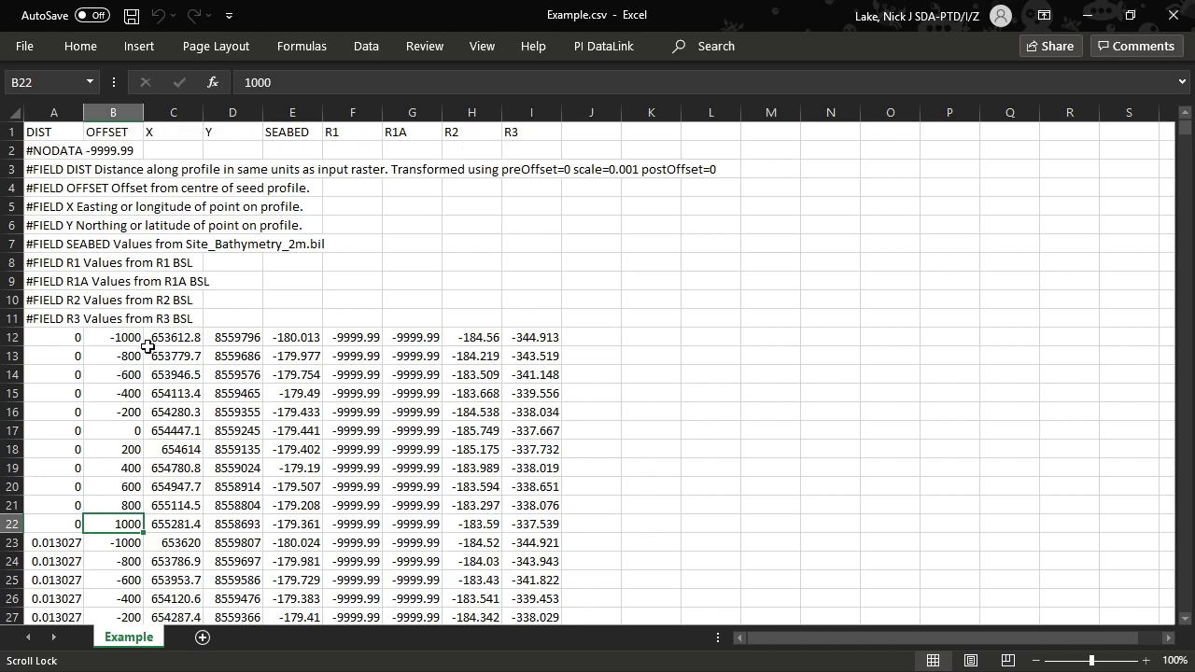
left_click_drag(114, 338, 126, 524)
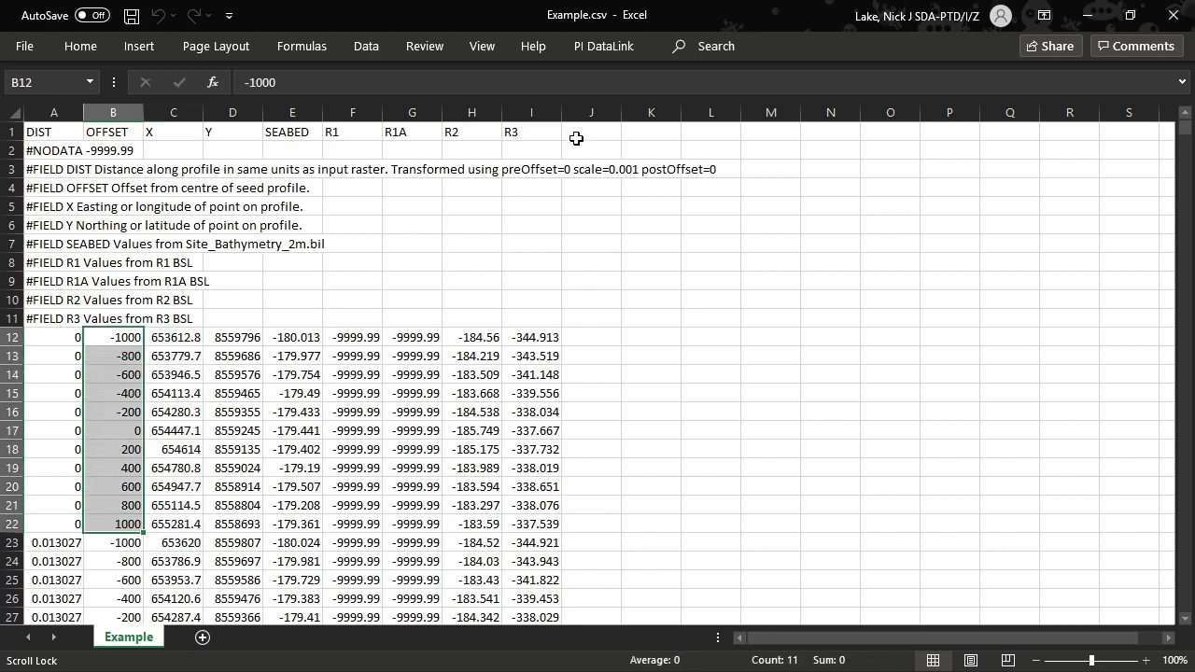
left_click(578, 136)
left_click(645, 128)
left_click(716, 125)
left_click(771, 129)
left_click(831, 130)
left_click(887, 130)
left_click(970, 129)
left_click(1014, 128)
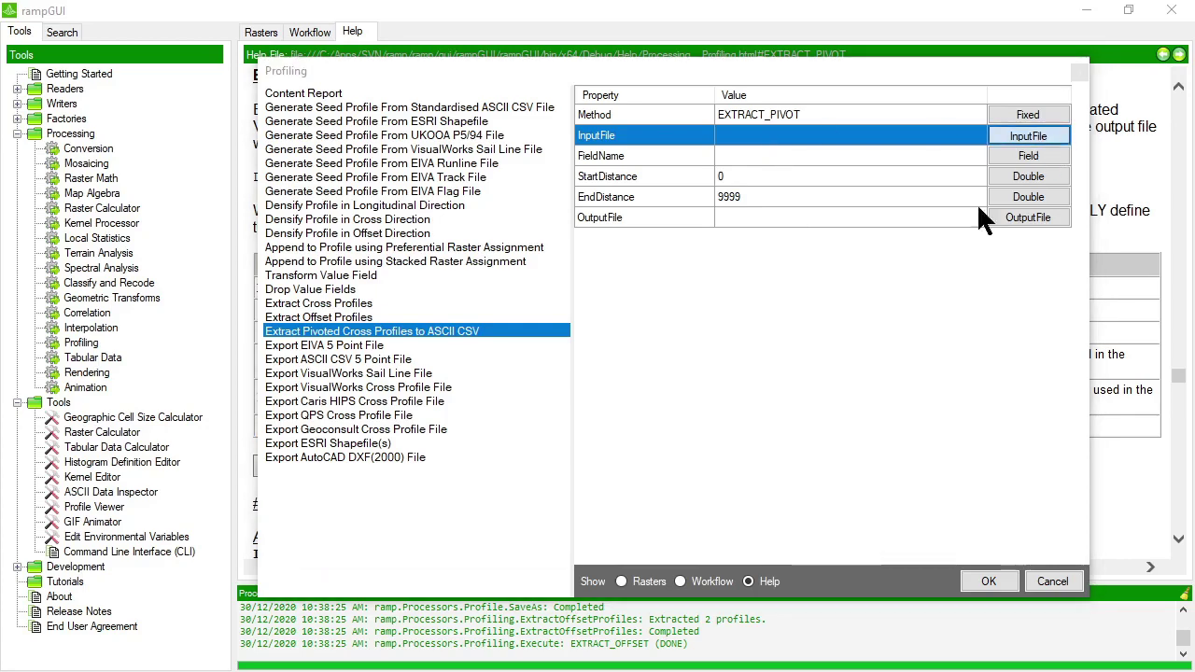
Step: Set the input file to Example.profile and the field name to SEABED
left_click(1028, 135)
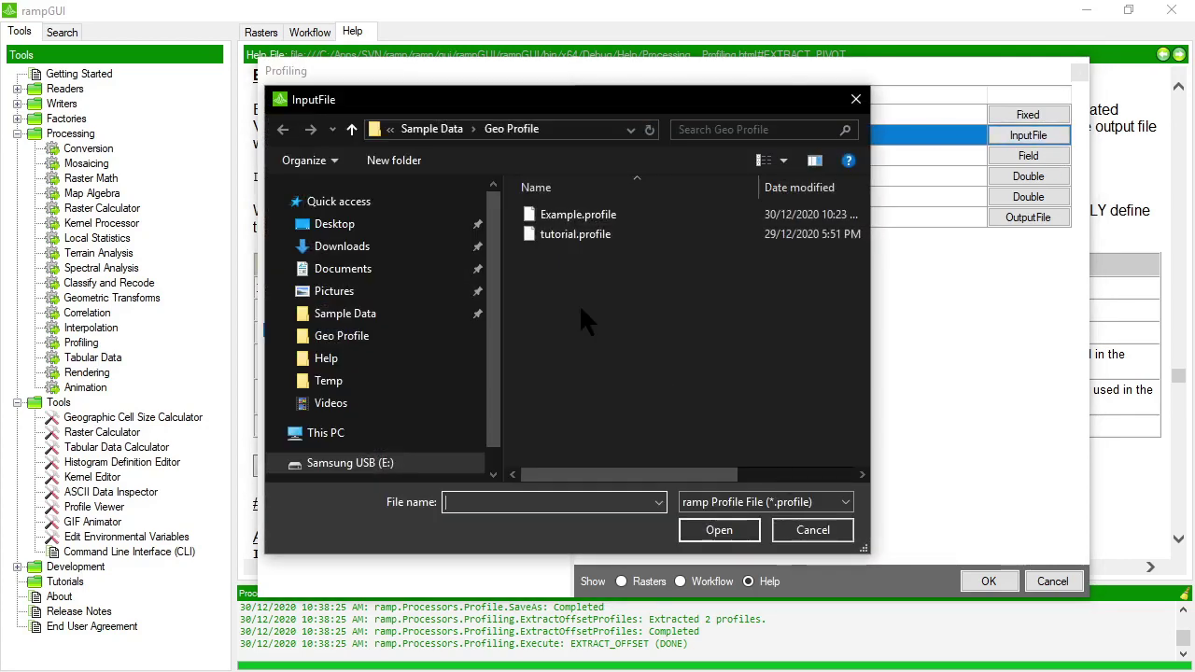
double_click(579, 214)
left_click(764, 156)
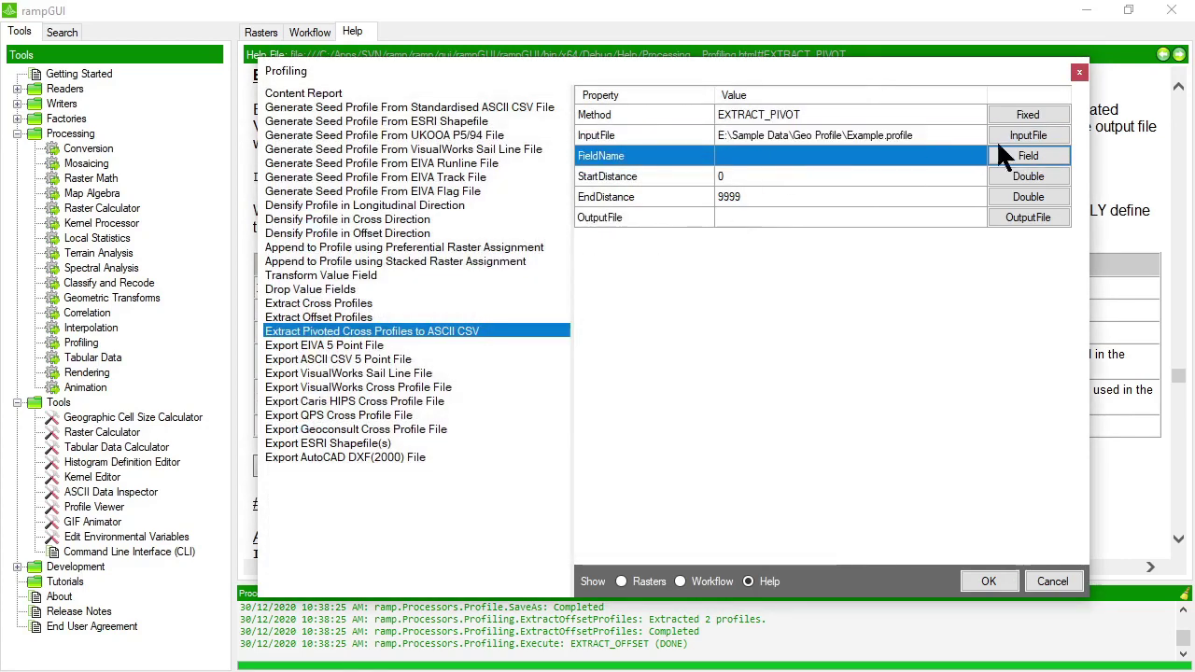
left_click(1018, 154)
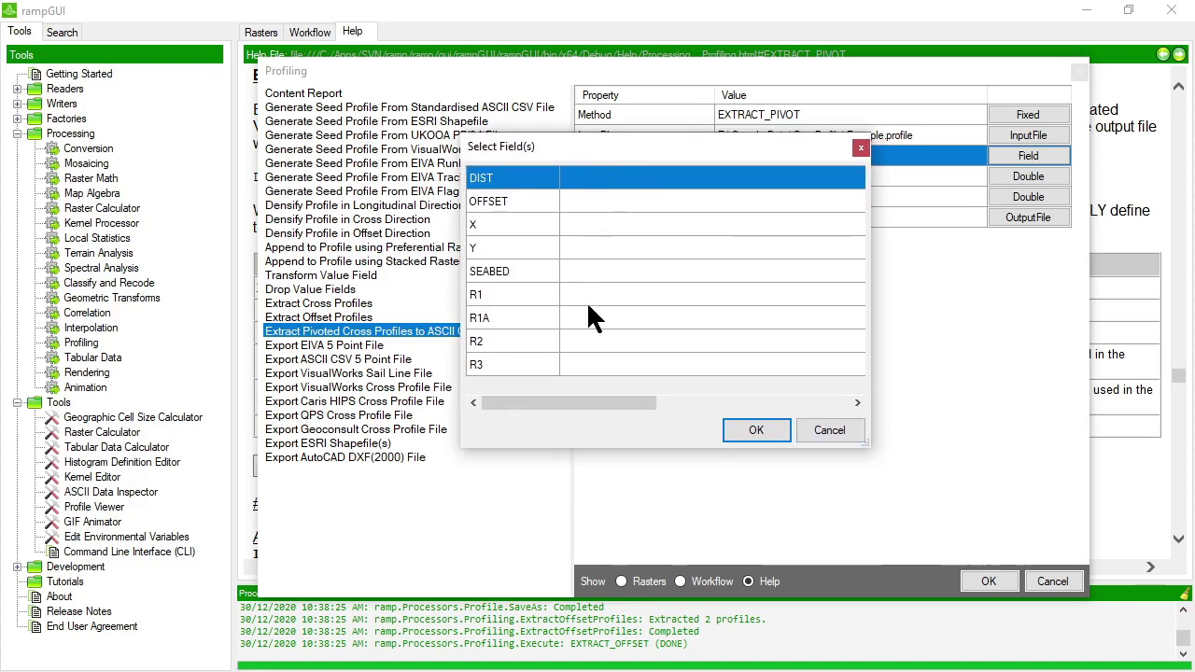
left_click(500, 271)
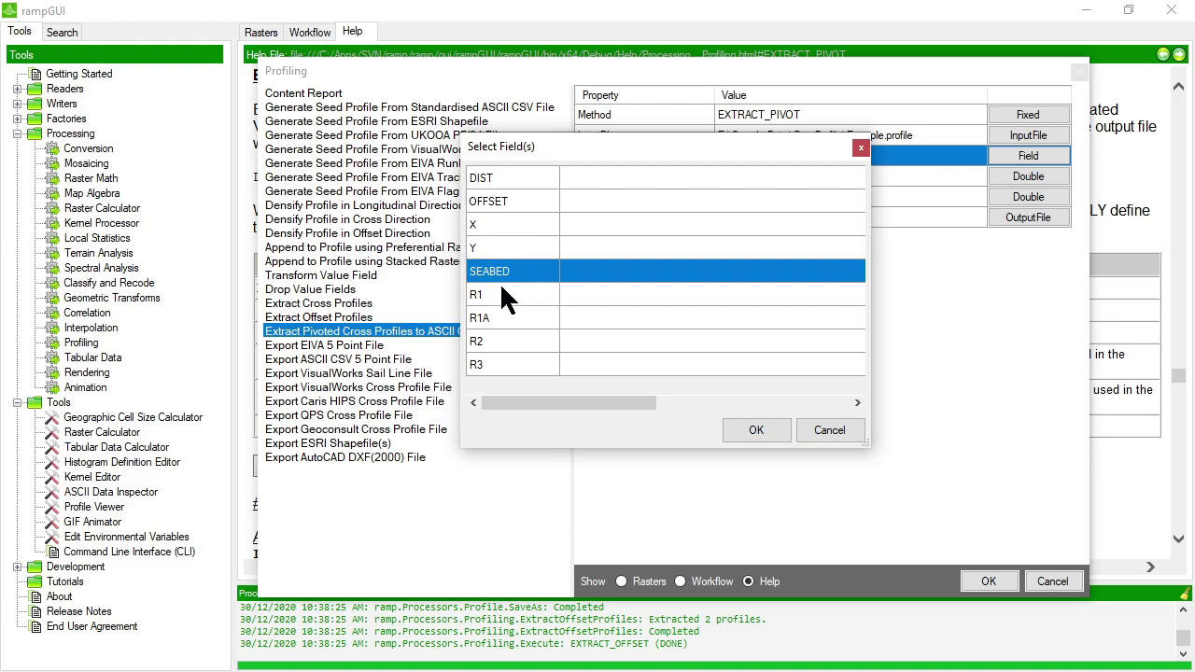
left_click(758, 430)
Step: Set the output file to Pivoted.csv and run the pivoted extraction
left_click(817, 176)
left_click(792, 158)
left_click(786, 176)
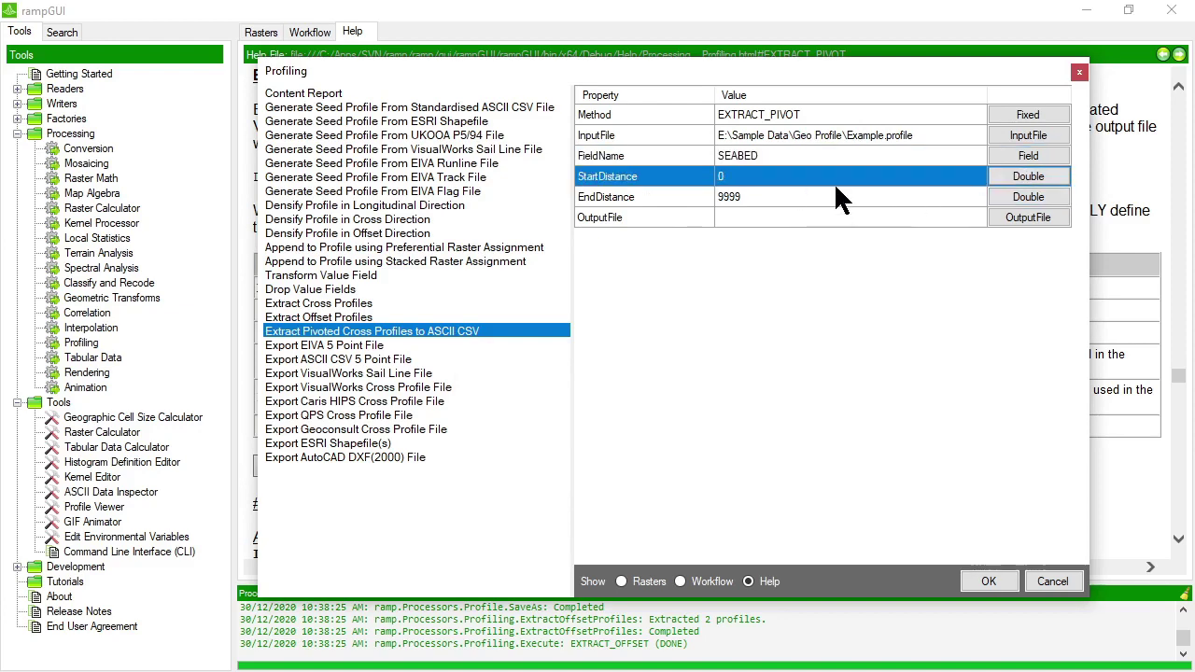
left_click(802, 196)
left_click(780, 220)
left_click(1035, 218)
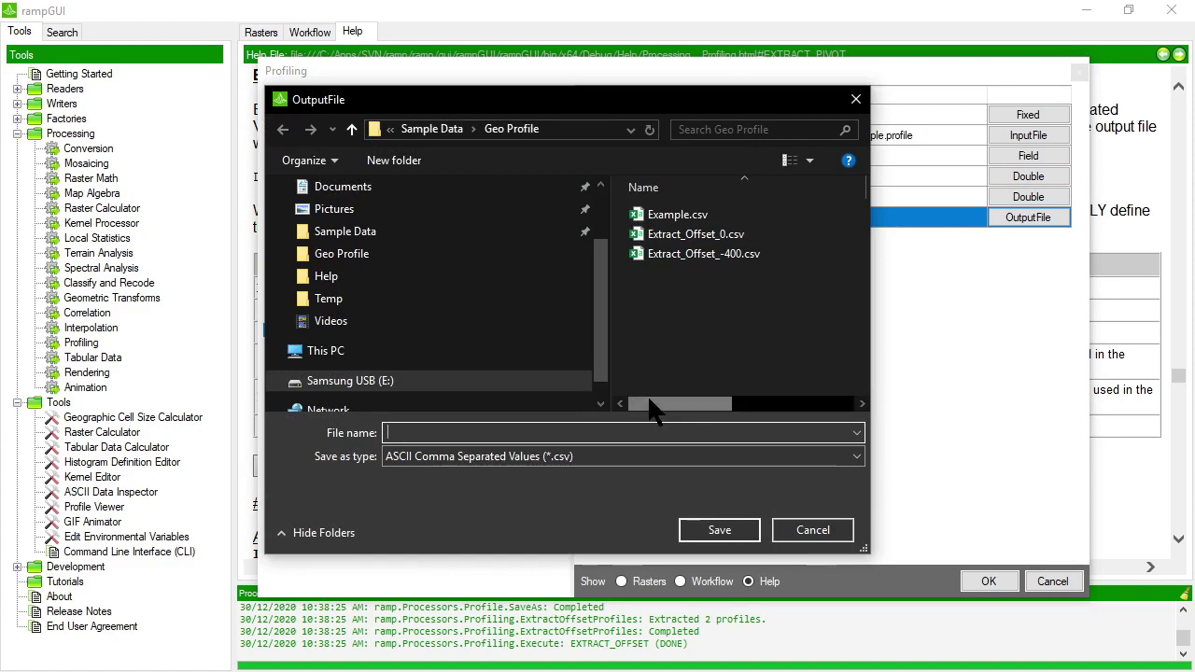
type("Pivoted.csv")
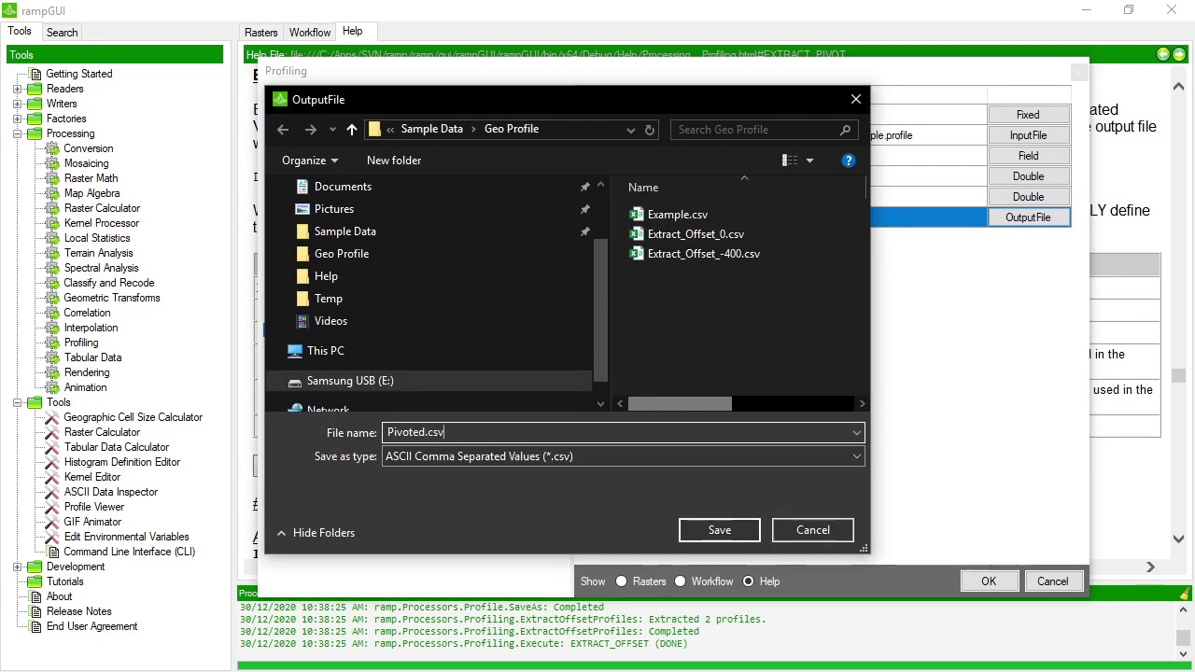
key("Return")
left_click(811, 157)
left_click(835, 219)
left_click(989, 582)
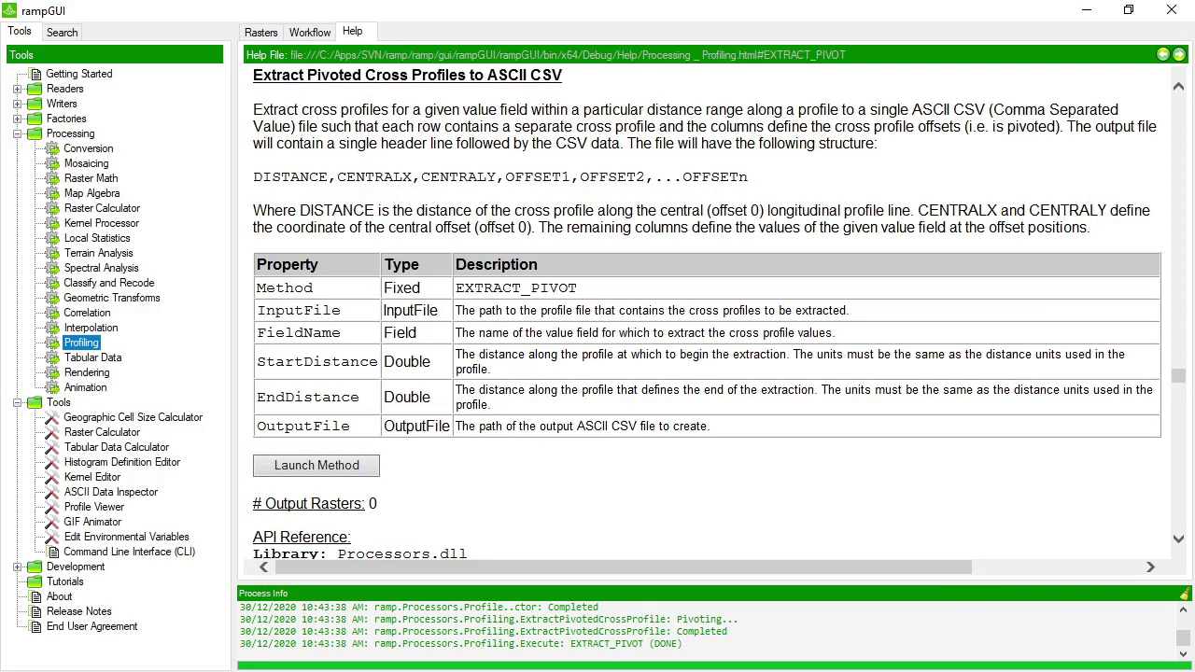
Step: Open Pivoted.csv in Excel and AutoFit columns A, B and C
key("alt+Tab")
left_click(390, 472)
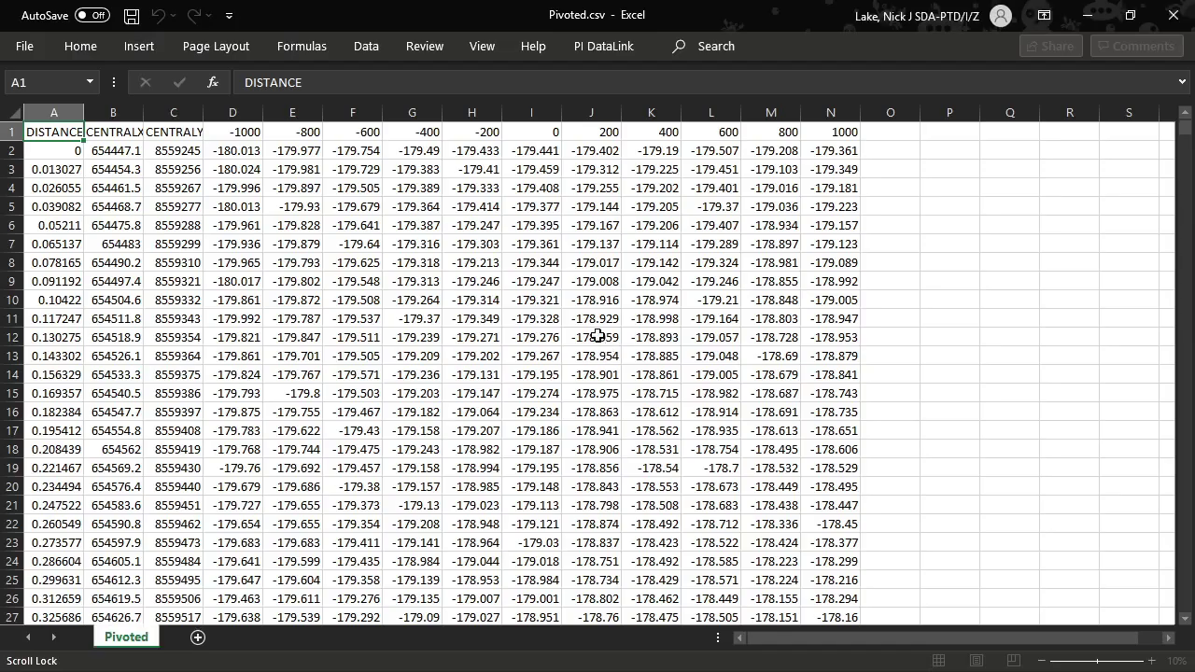
double_click(84, 112)
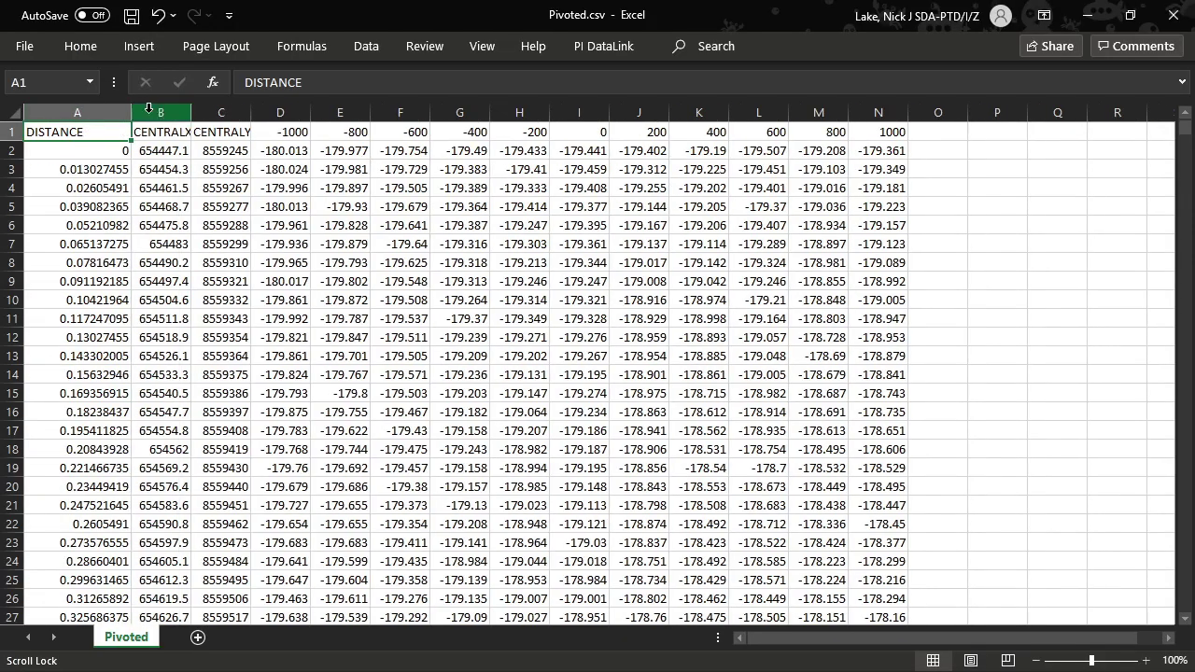
double_click(190, 112)
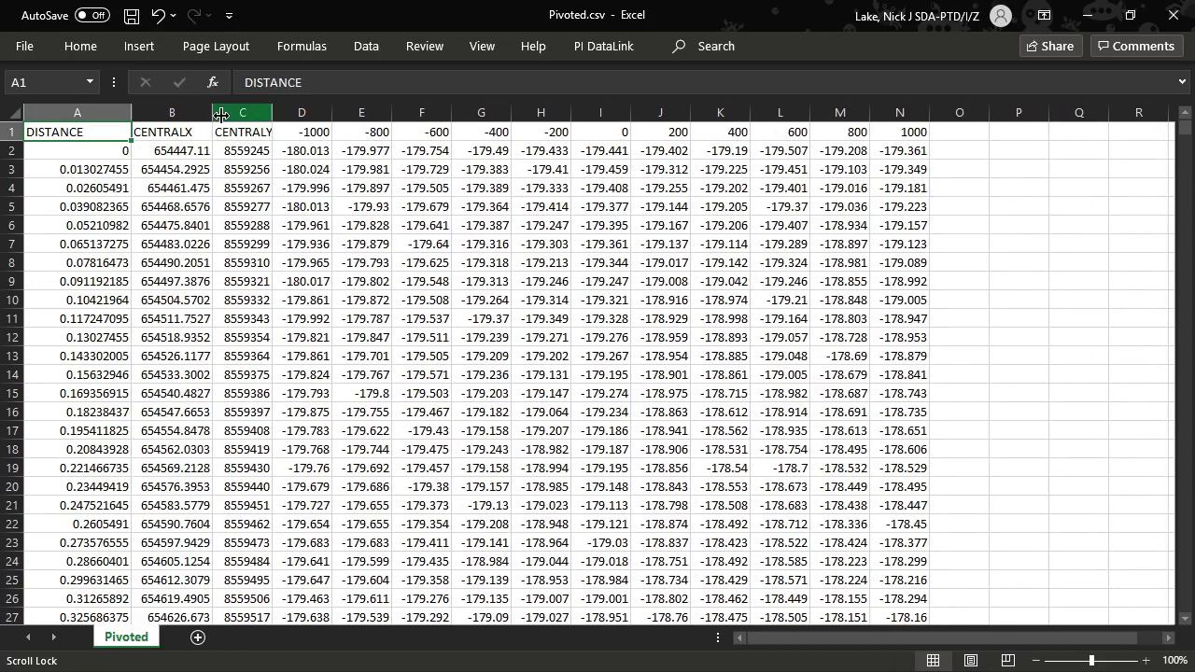
double_click(272, 112)
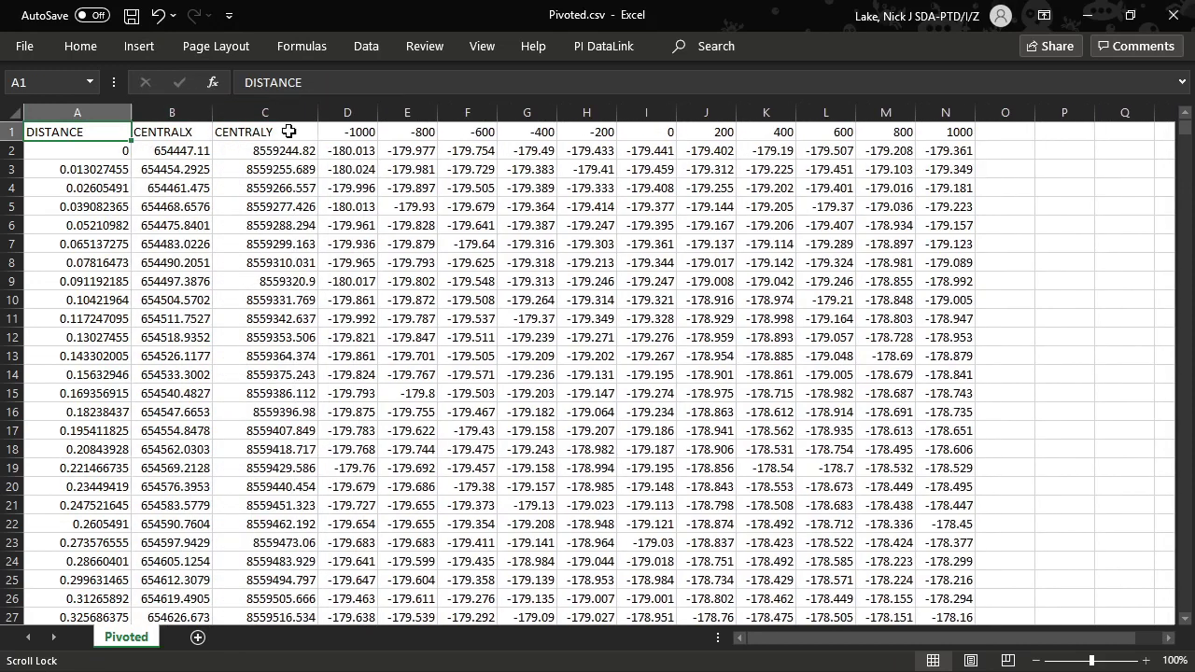
double_click(212, 112)
left_click(229, 151)
key("Up")
left_click(283, 169)
double_click(237, 112)
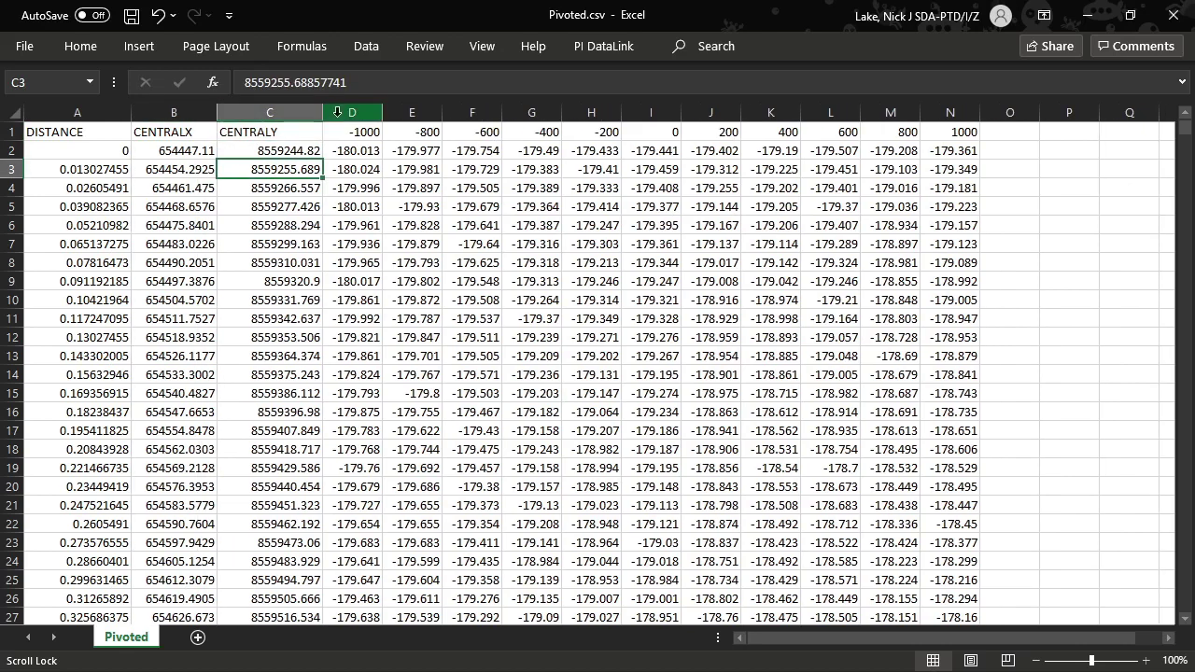
double_click(323, 112)
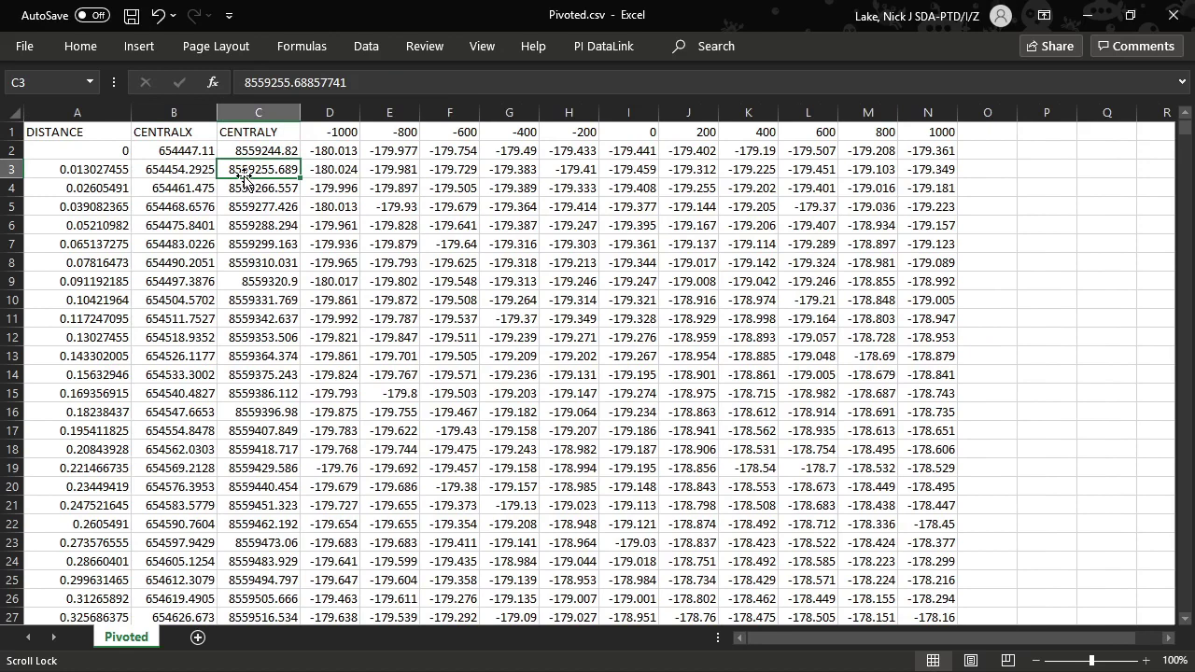
Step: Check the offset headings run from -1000 to 1000, starting at cell D2
left_click(330, 149)
left_click(322, 131)
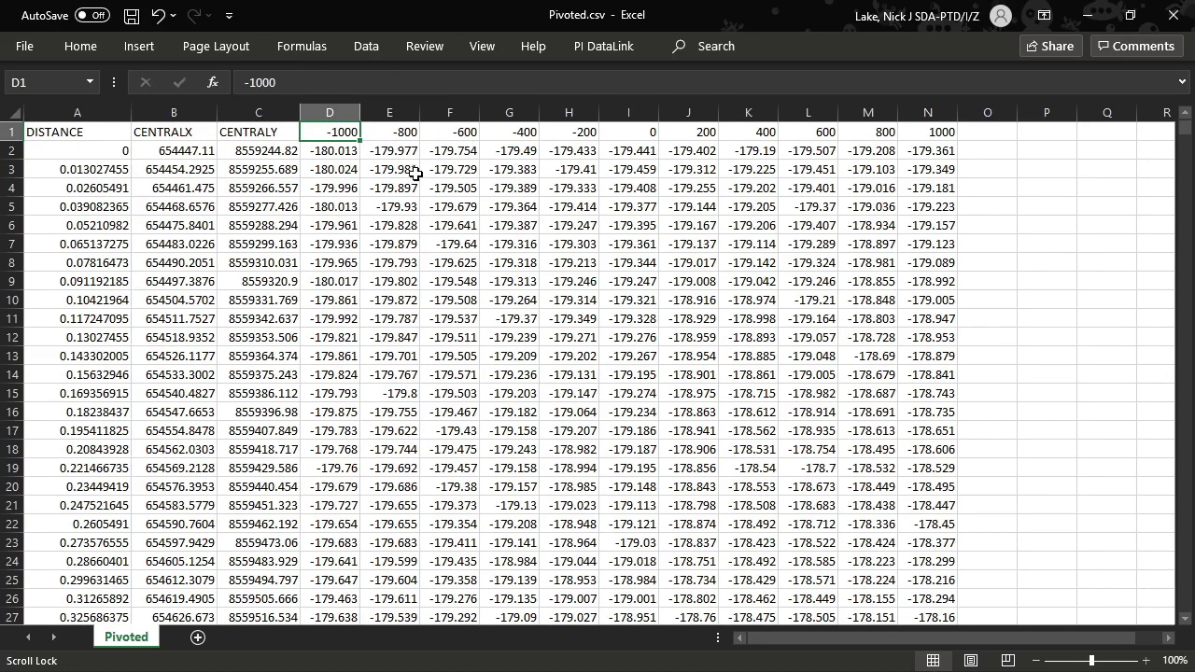
left_click(943, 136)
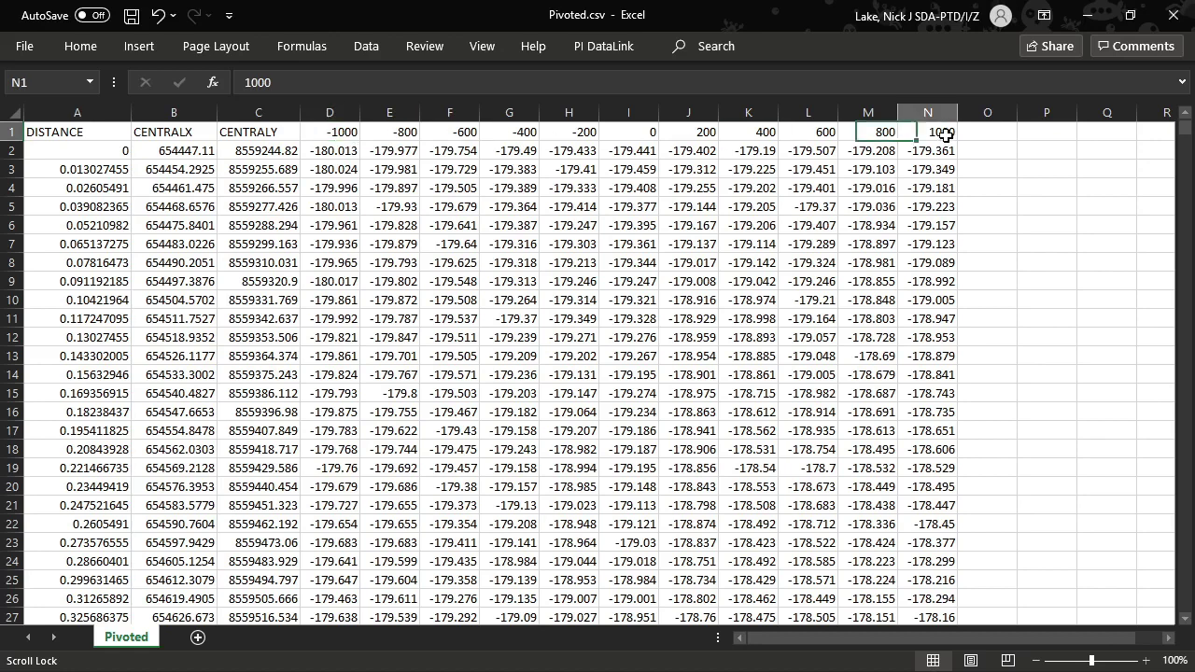
left_click(311, 153)
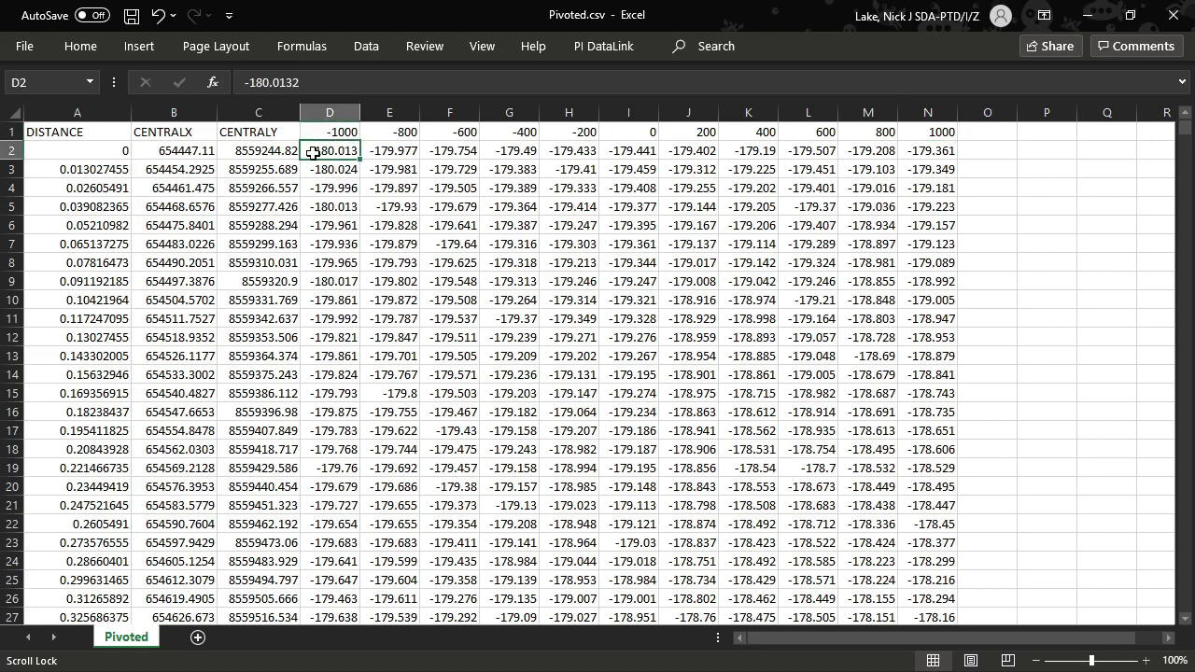
Step: Chart D2:N2 as a 2-D line chart, shift its data to row 21, then return to rampGUI
left_click_drag(311, 153, 943, 157)
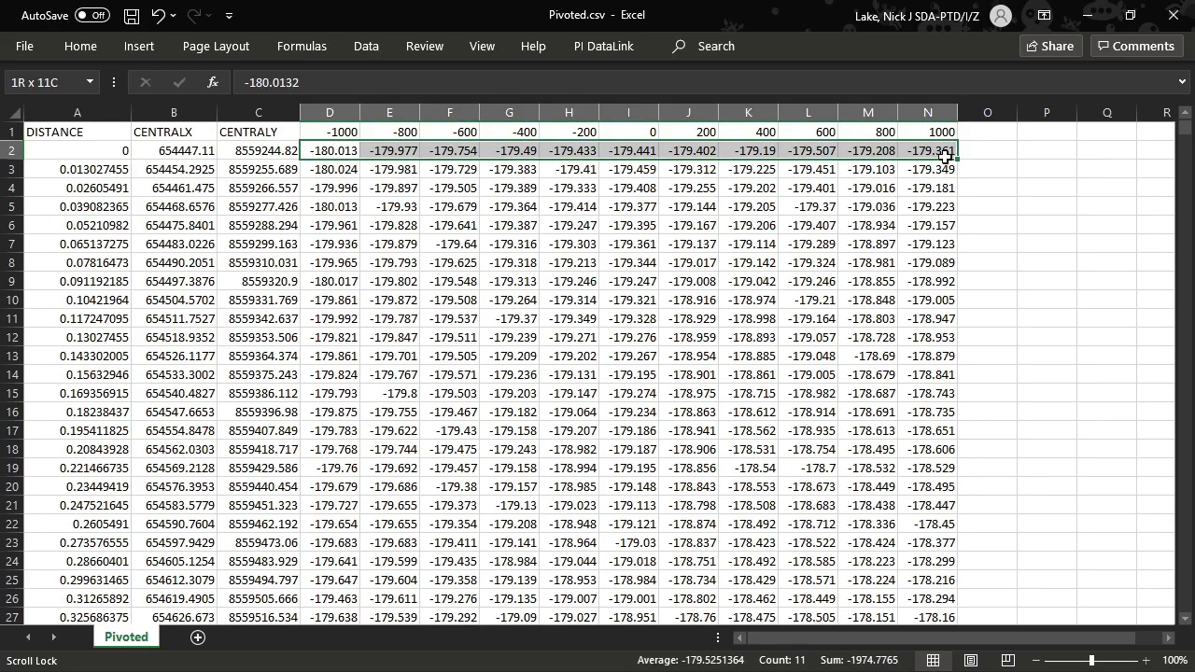
left_click(137, 48)
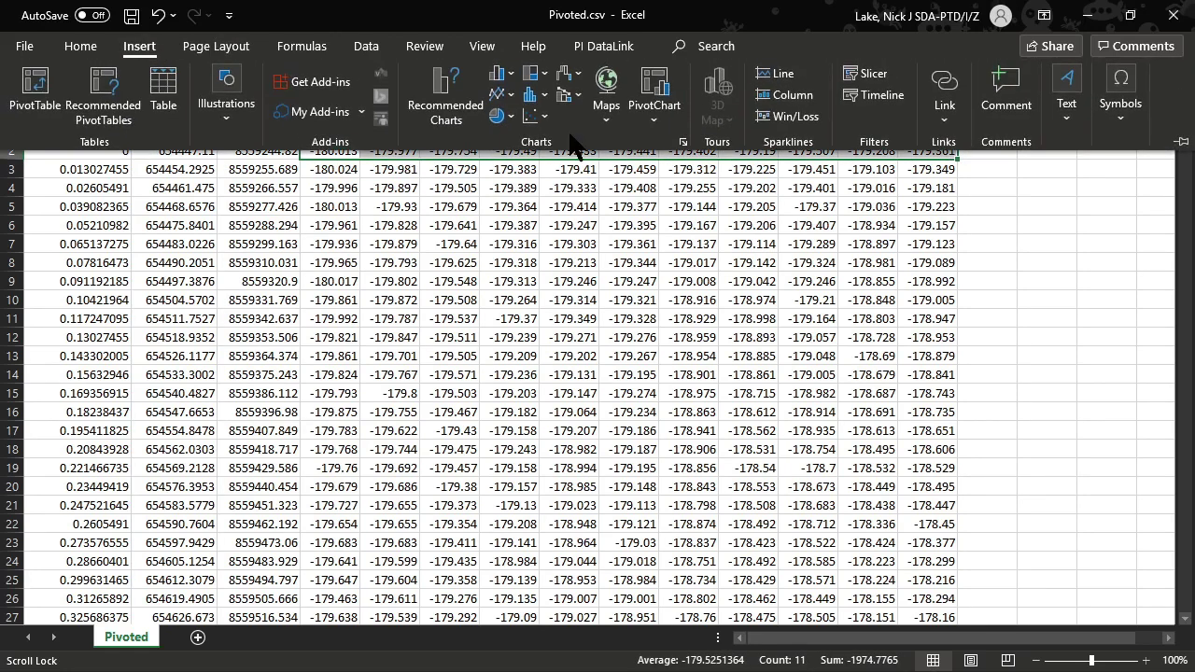
left_click(502, 99)
left_click(516, 160)
left_click_drag(664, 272, 685, 225)
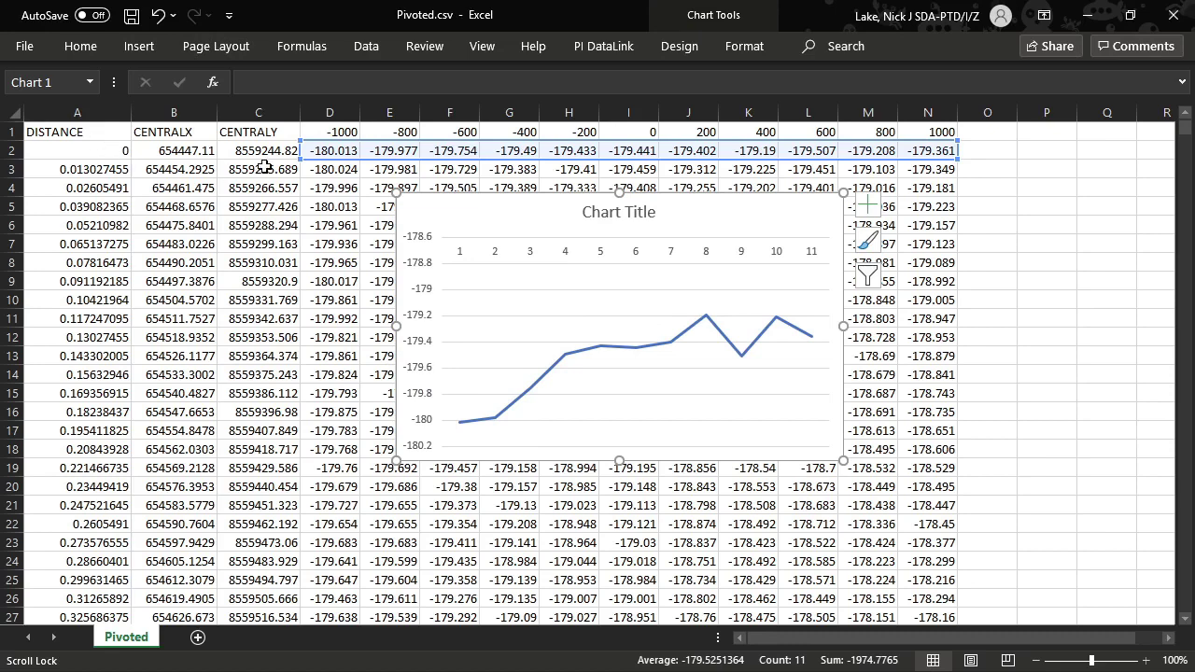
left_click_drag(364, 161, 417, 504)
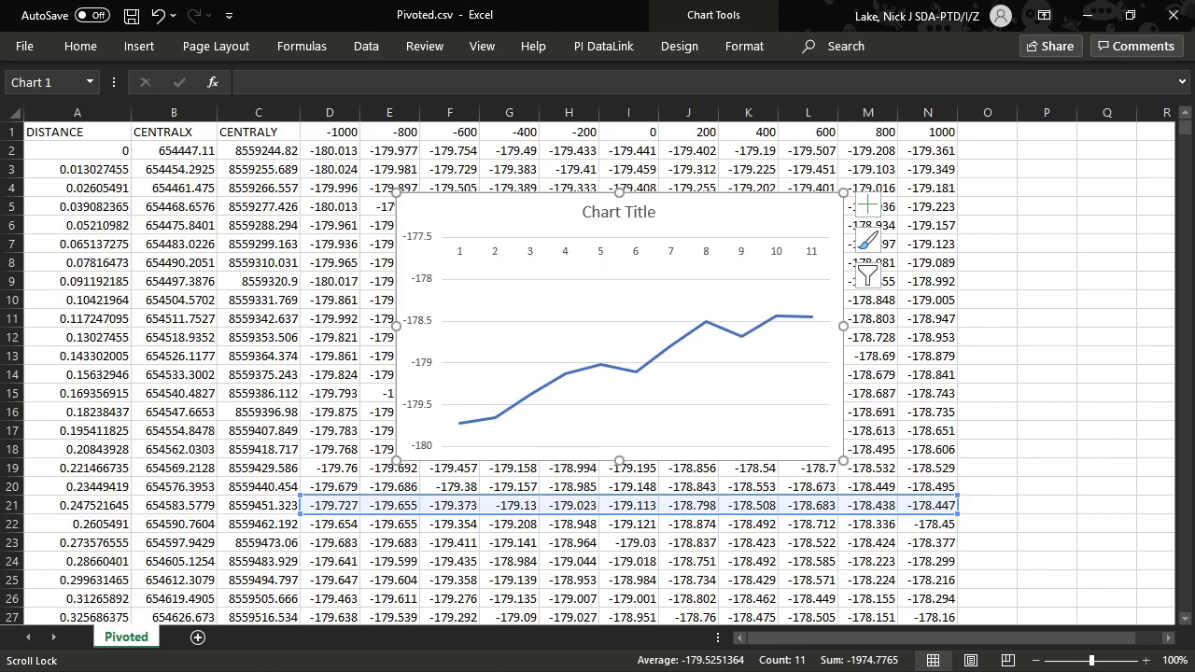
key("alt+Tab")
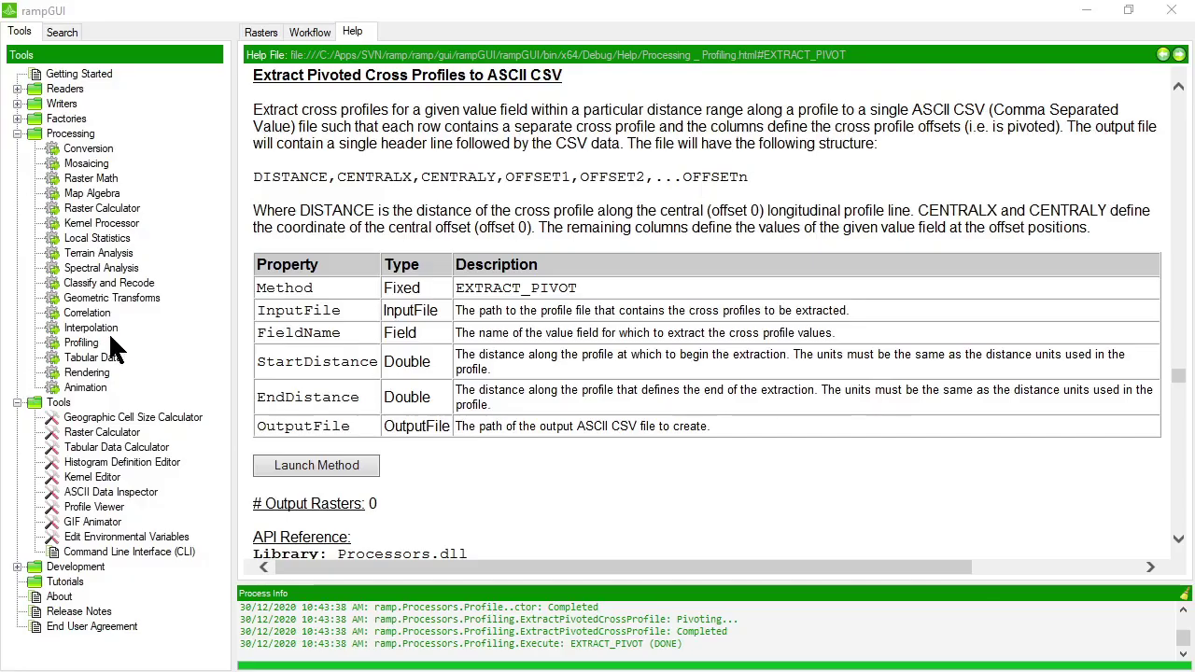
Step: Open and enlarge the Profiling dialog, then select Export EIVA 5 Point File
double_click(94, 337)
left_click_drag(526, 127, 543, 65)
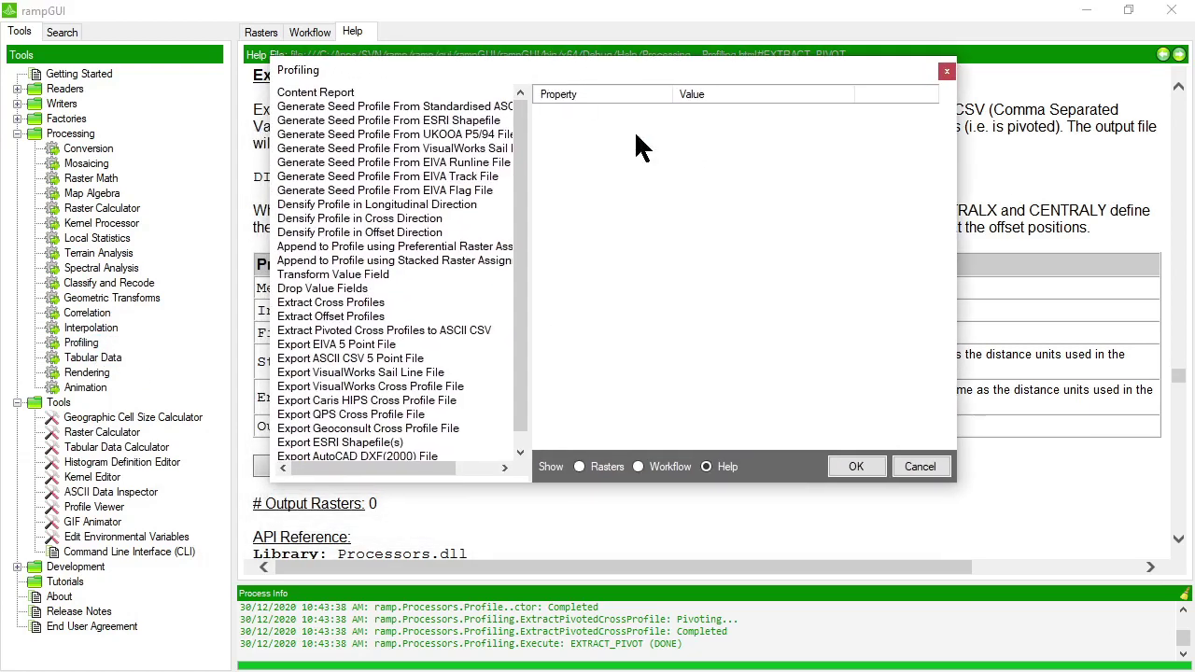
left_click_drag(959, 487, 1167, 577)
left_click(347, 345)
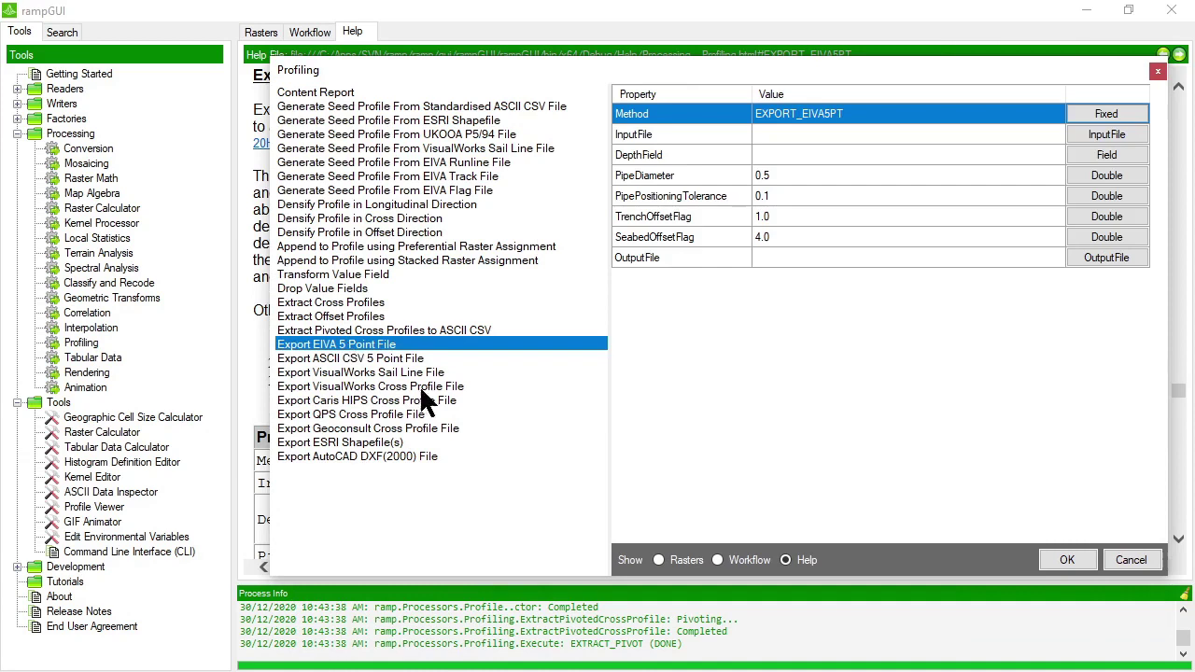
Step: Browse the ASCII CSV, VisualWorks, Caris HIPS, QPS and Geoconsult exports, ending on ESRI Shapefile(s)
left_click(351, 362)
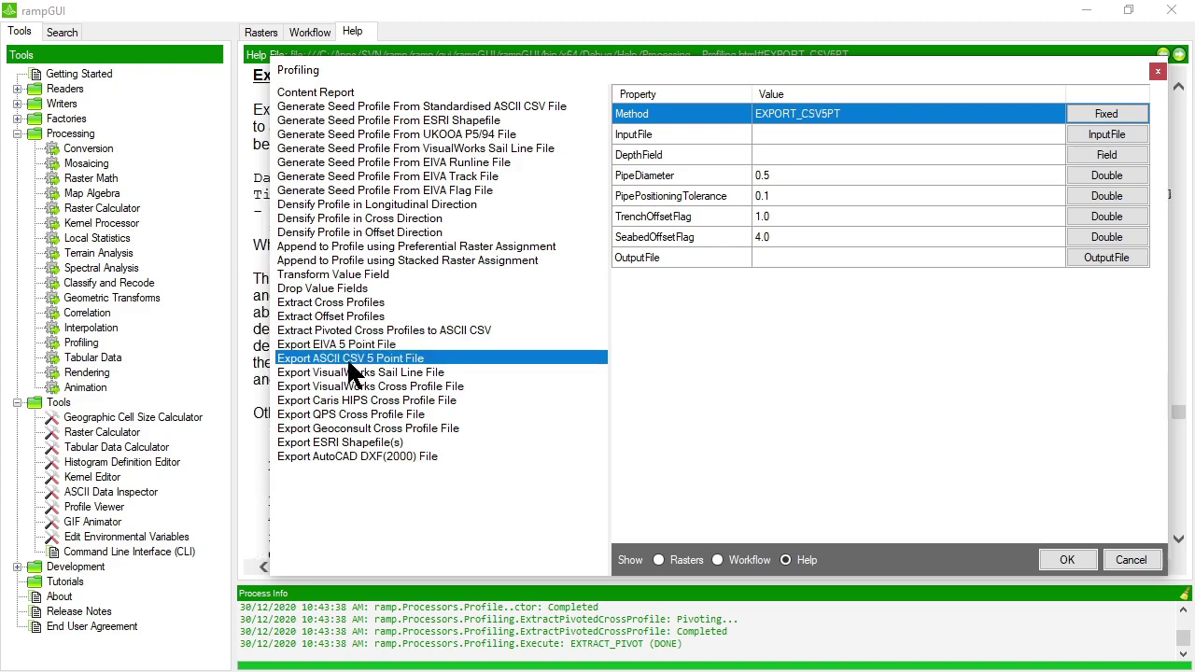
left_click(445, 373)
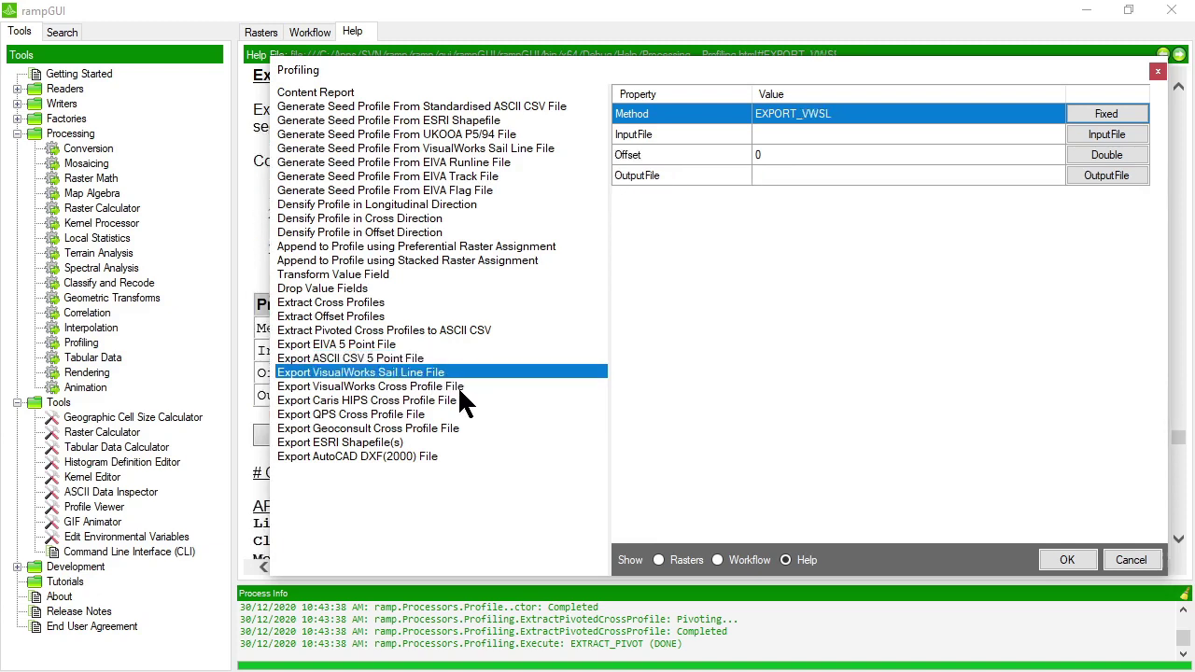
left_click(460, 387)
key("Up")
key("Down")
key("Down")
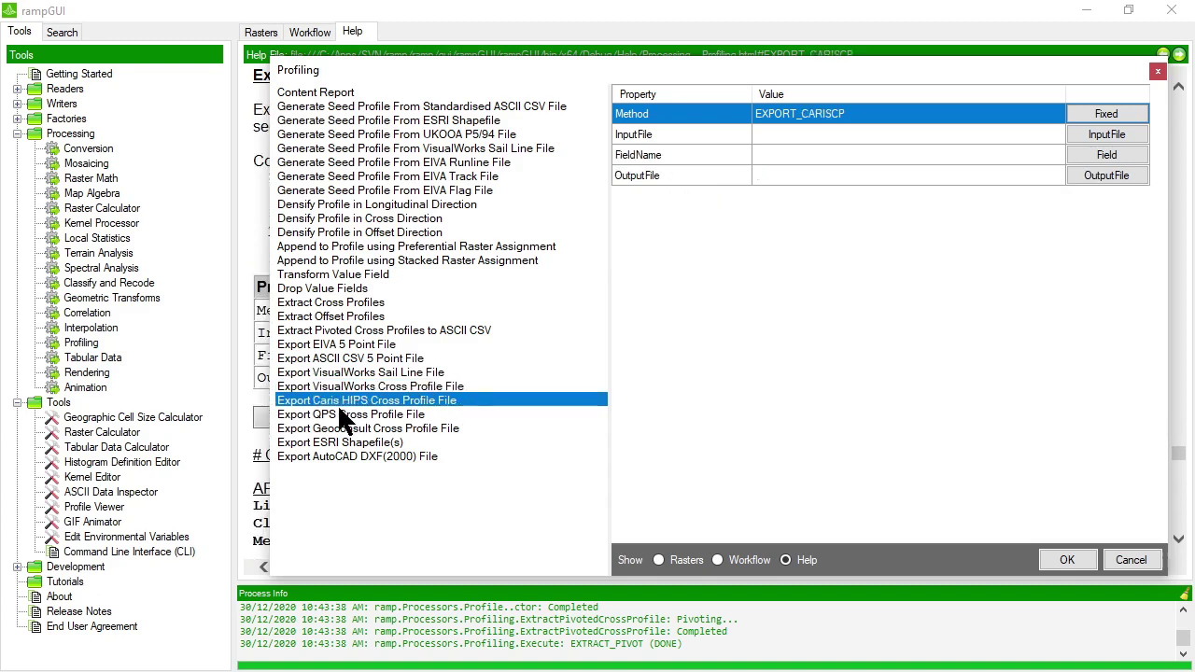
left_click(450, 414)
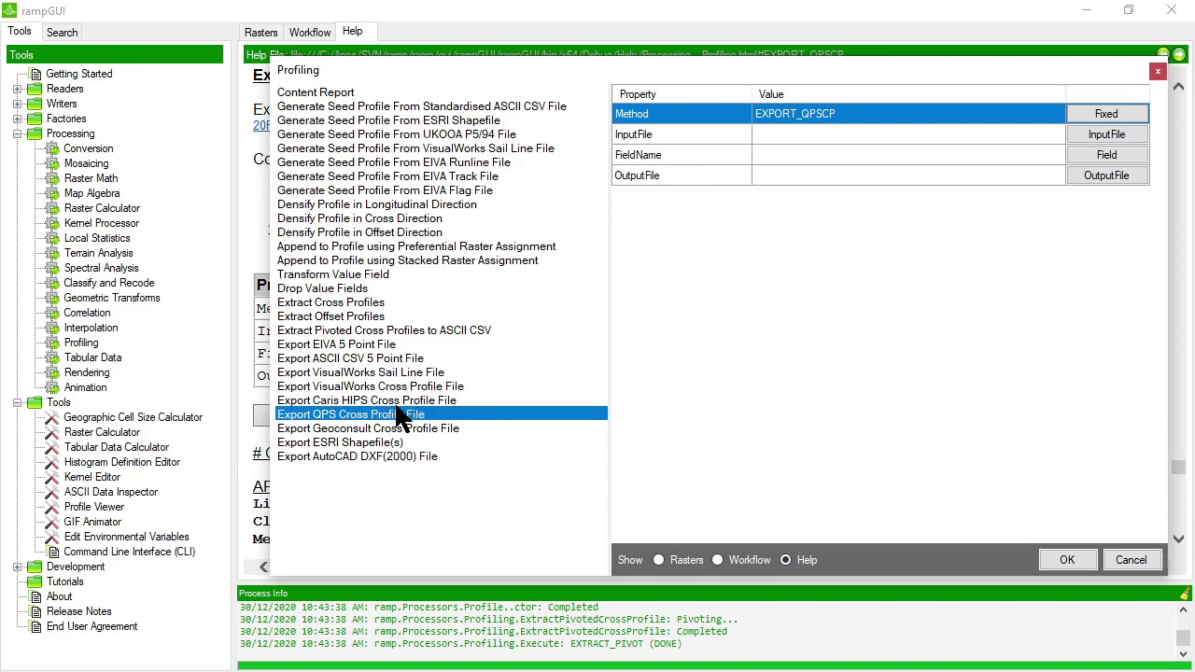
left_click(442, 430)
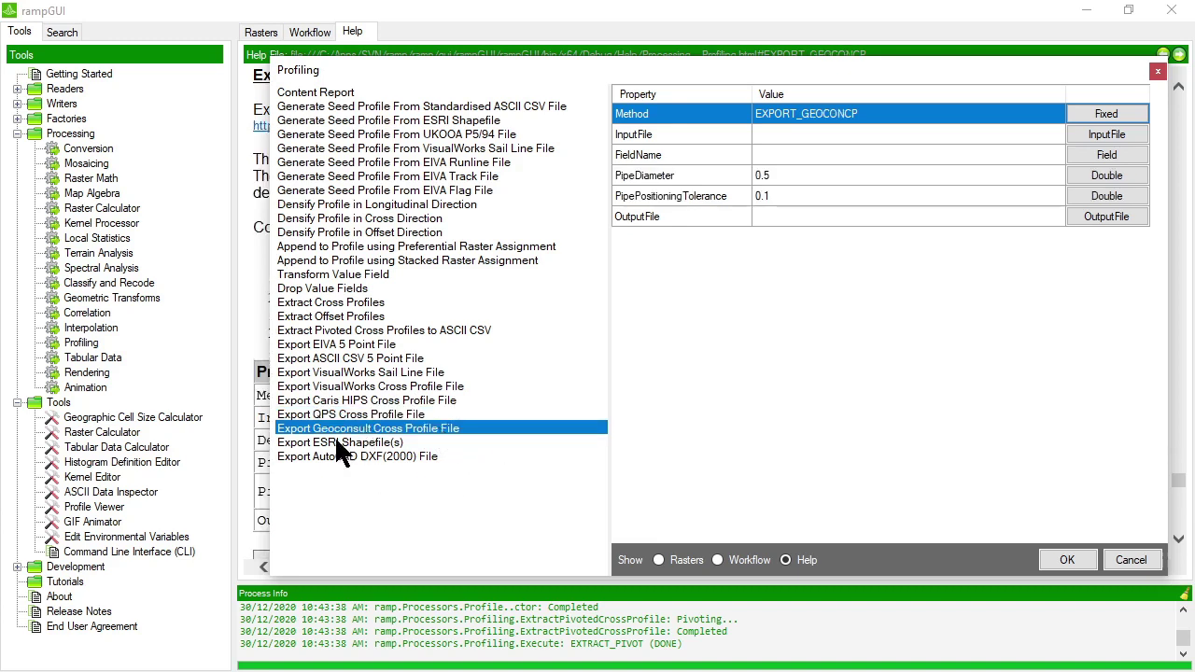
left_click(474, 444)
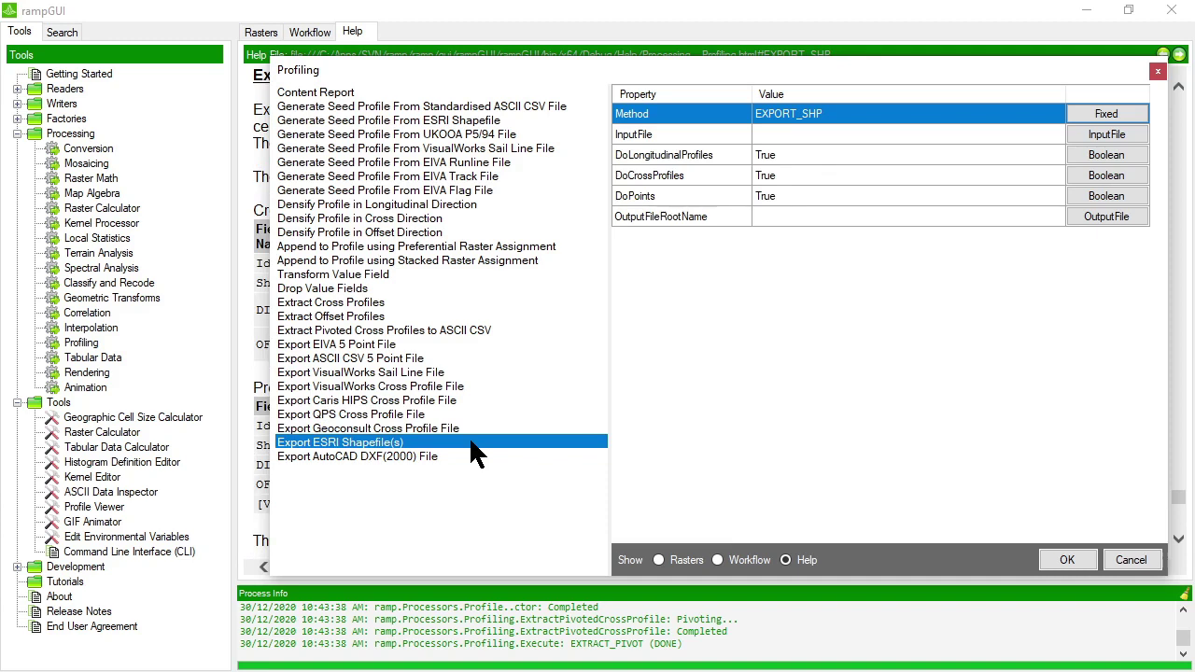
Step: Move the Profiling dialog aside to read the ESRI Shapefile(s) help page
left_click_drag(458, 59, 828, 512)
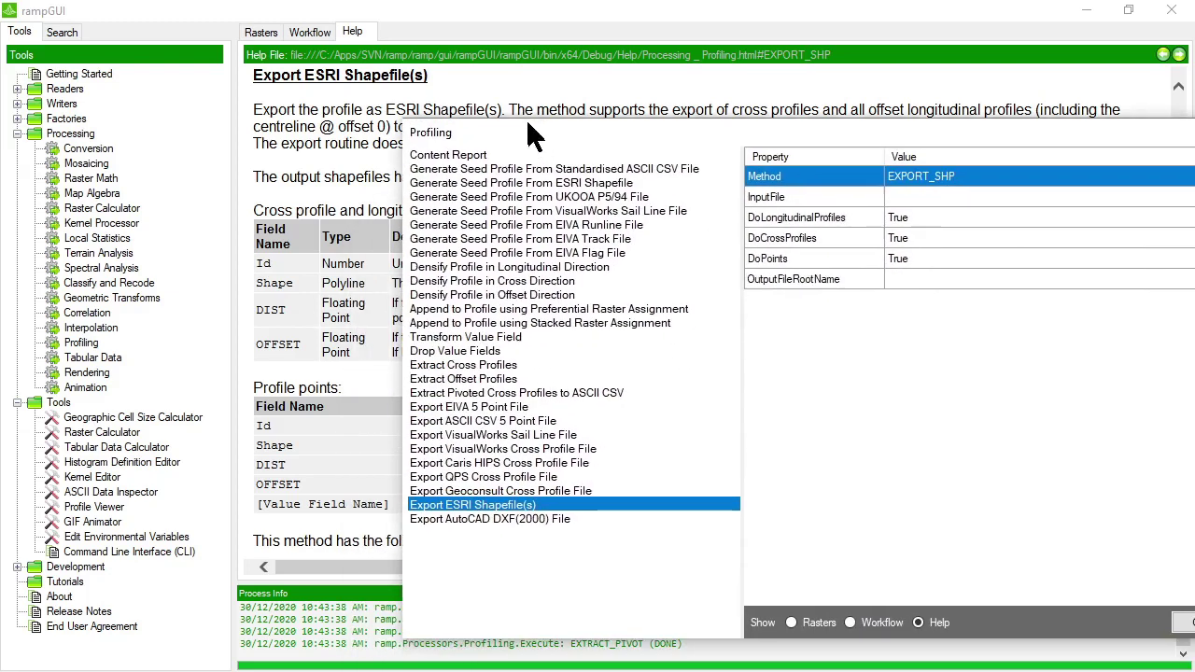
Step: Select Export AutoCAD DXF(2000) File and set its input to Example.profile
left_click(539, 478)
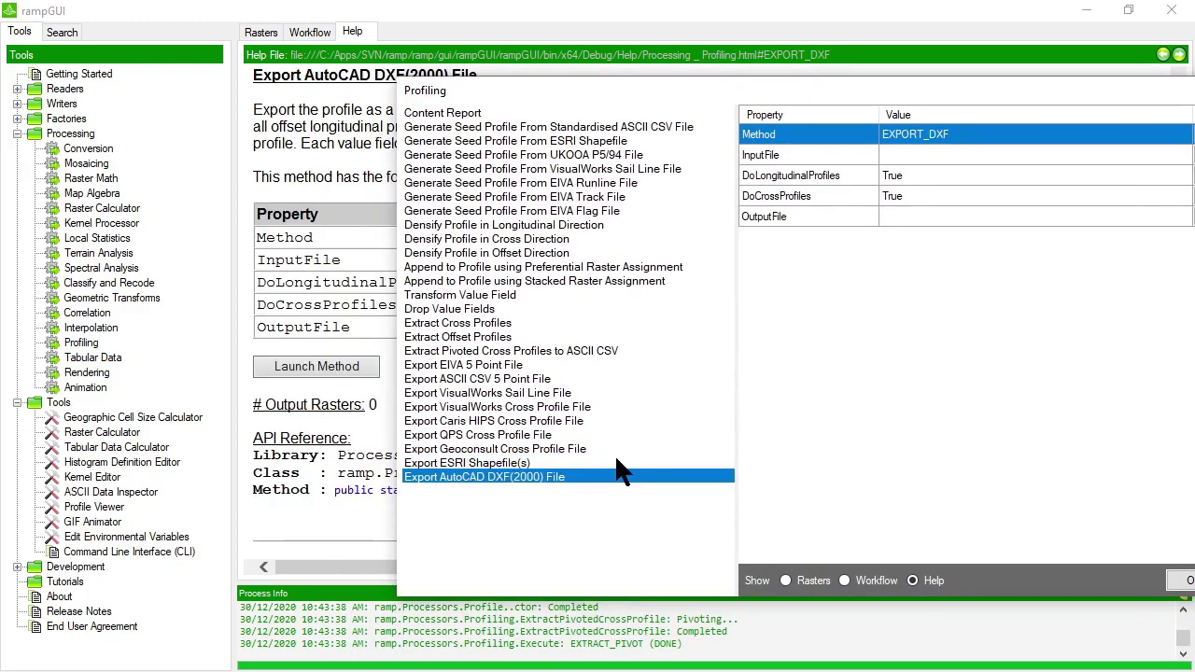
left_click(512, 463)
left_click(516, 478)
left_click_drag(666, 90, 514, 84)
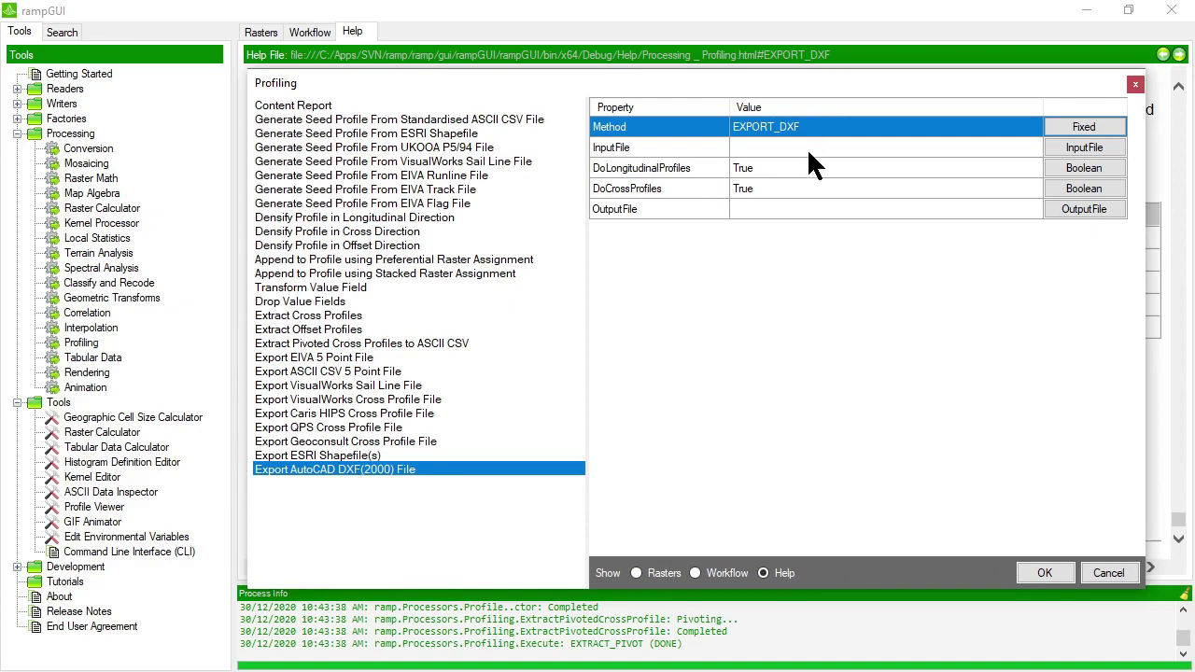
left_click(1084, 148)
double_click(563, 231)
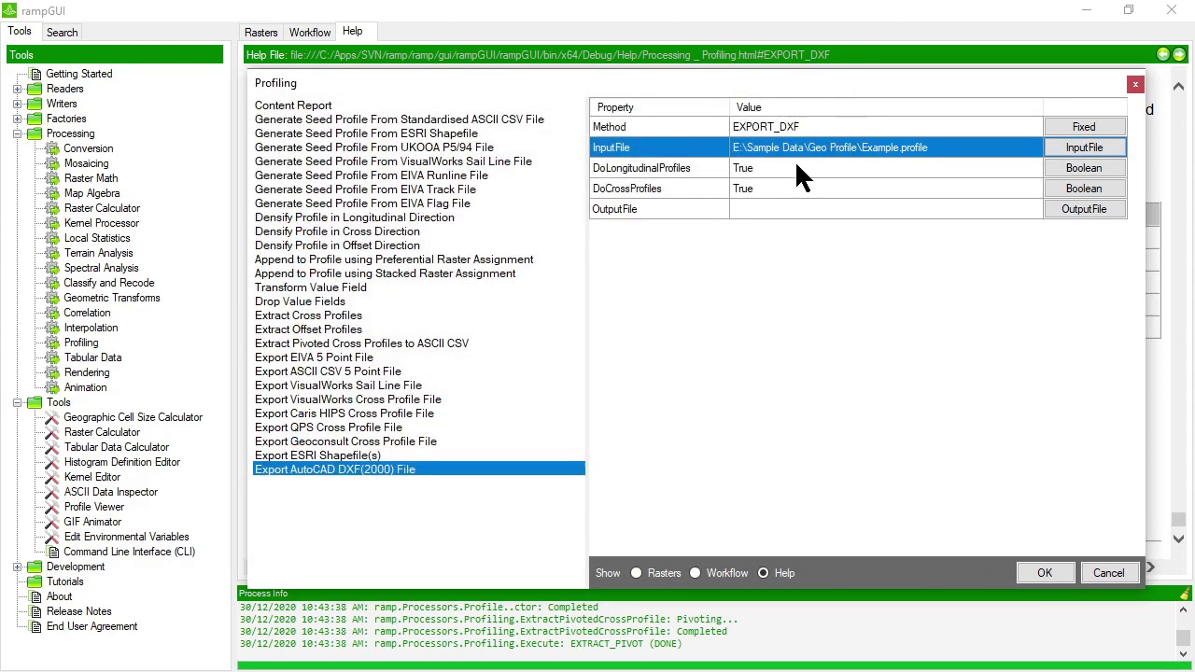
Step: Confirm longitudinal and cross profiles are both True, then choose the OutputFile location
left_click(798, 168)
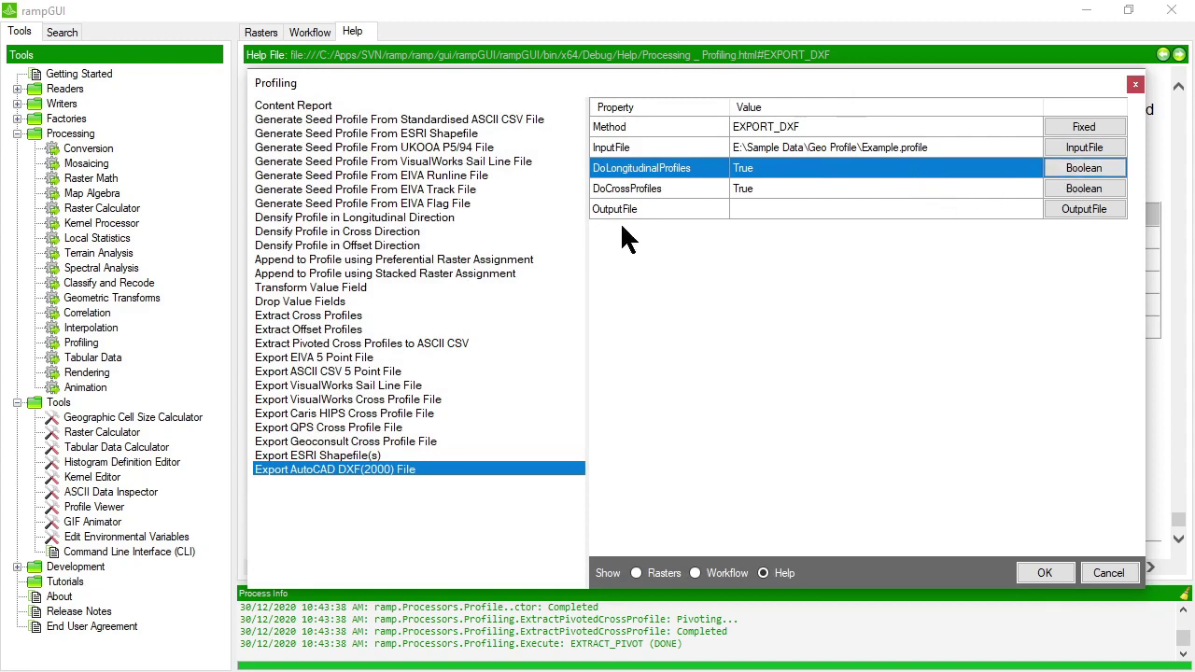
left_click(894, 191)
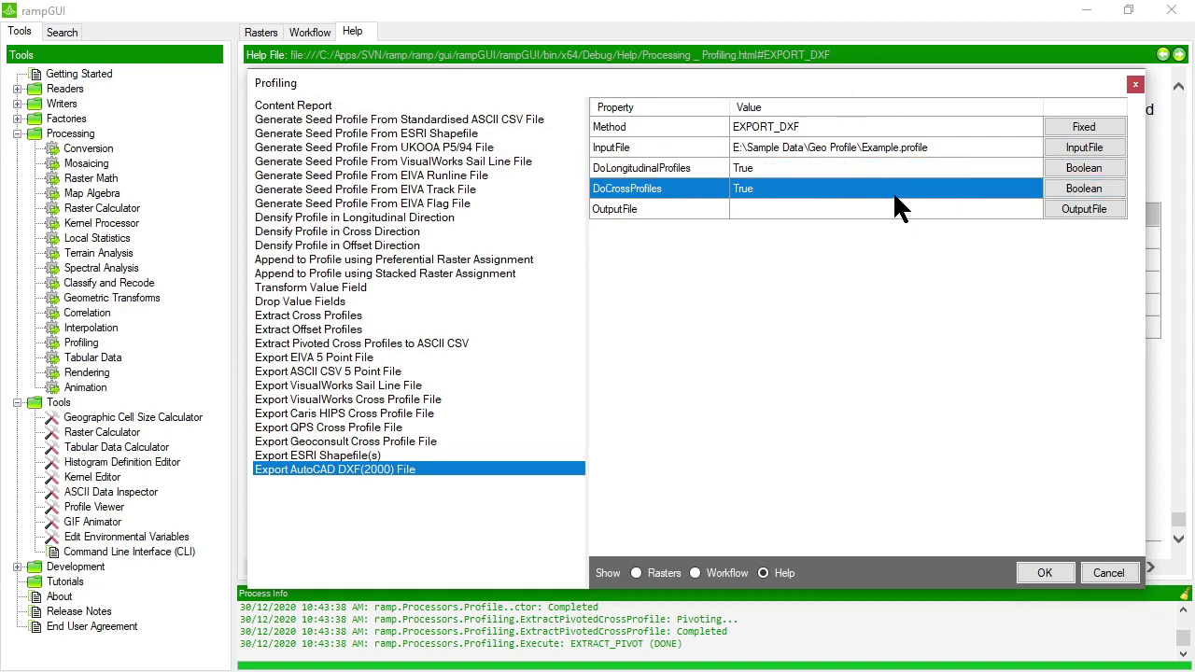
left_click(796, 172)
left_click(796, 183)
left_click(790, 172)
left_click(781, 181)
left_click(784, 168)
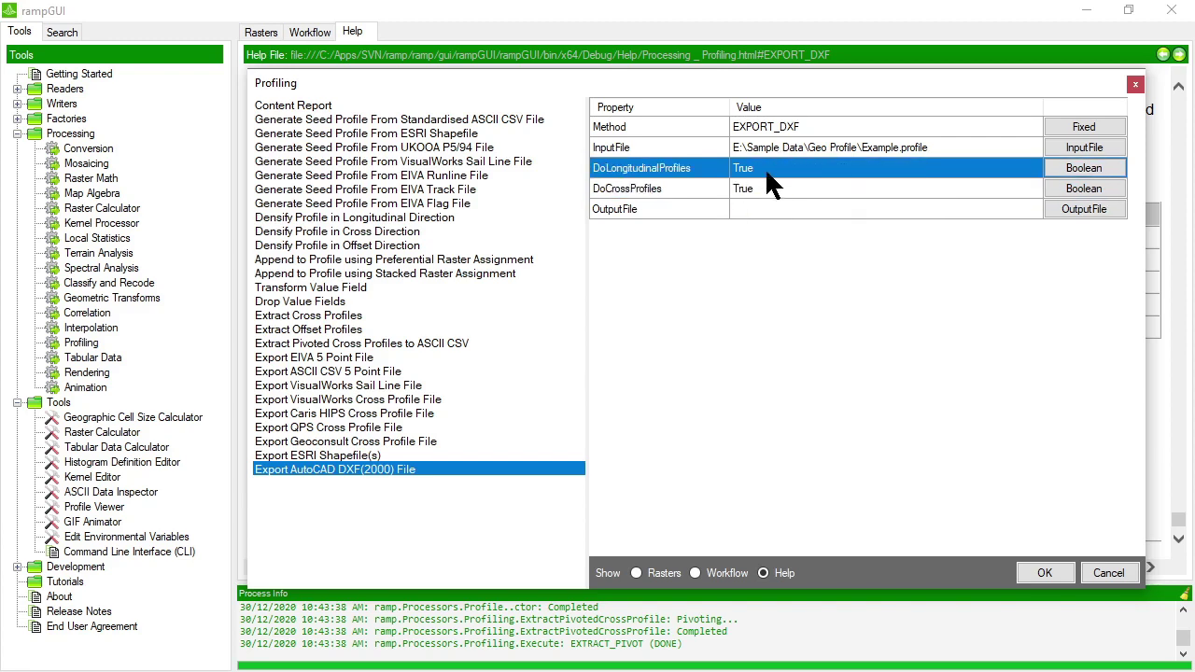
left_click(758, 186)
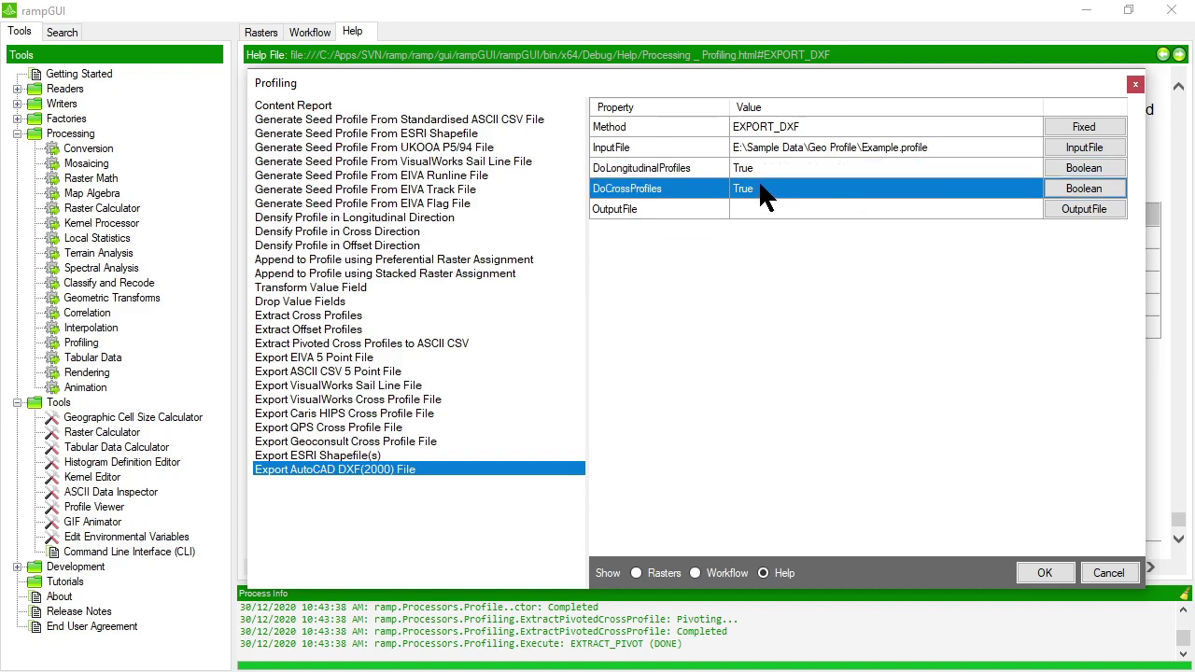
left_click(763, 210)
left_click(1089, 210)
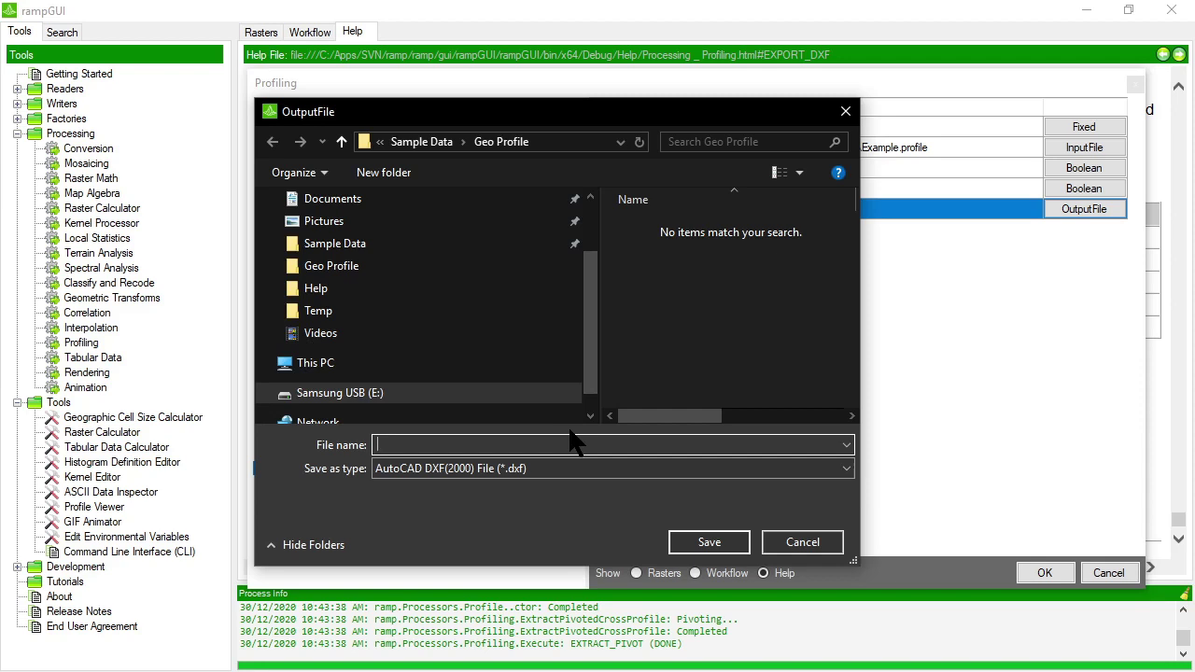
Step: Name the output MyProfile.dxf and run the DXF export, producing a 19,177 KB file
type("MyProfile.dxf")
key("Return")
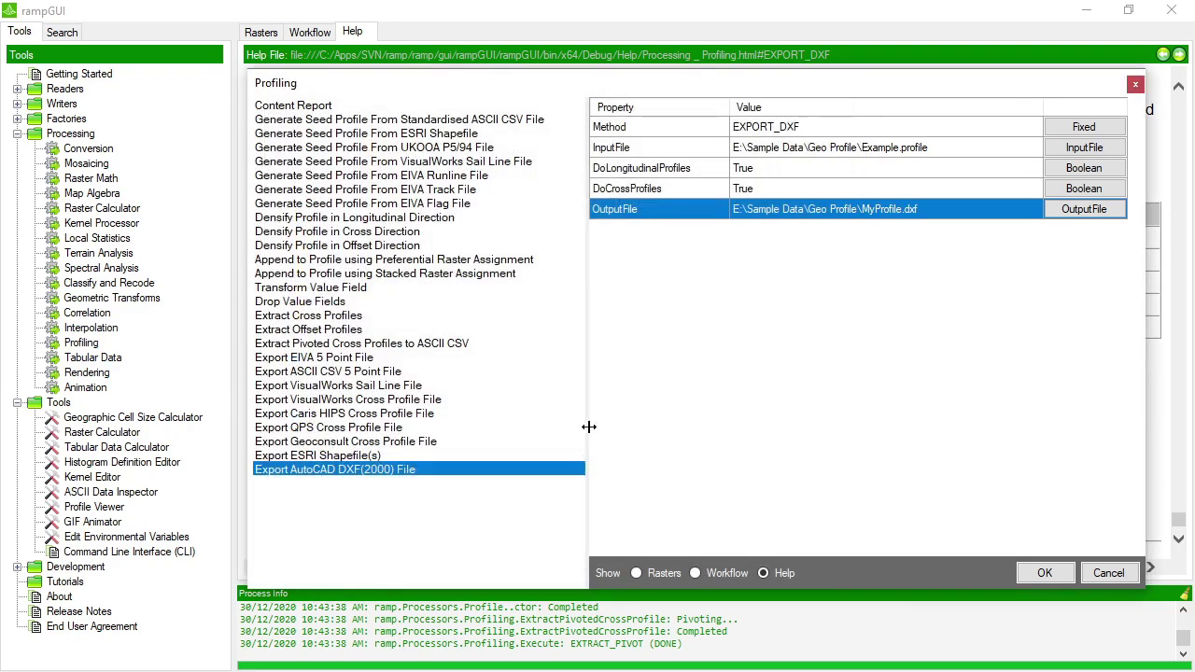
left_click(1046, 571)
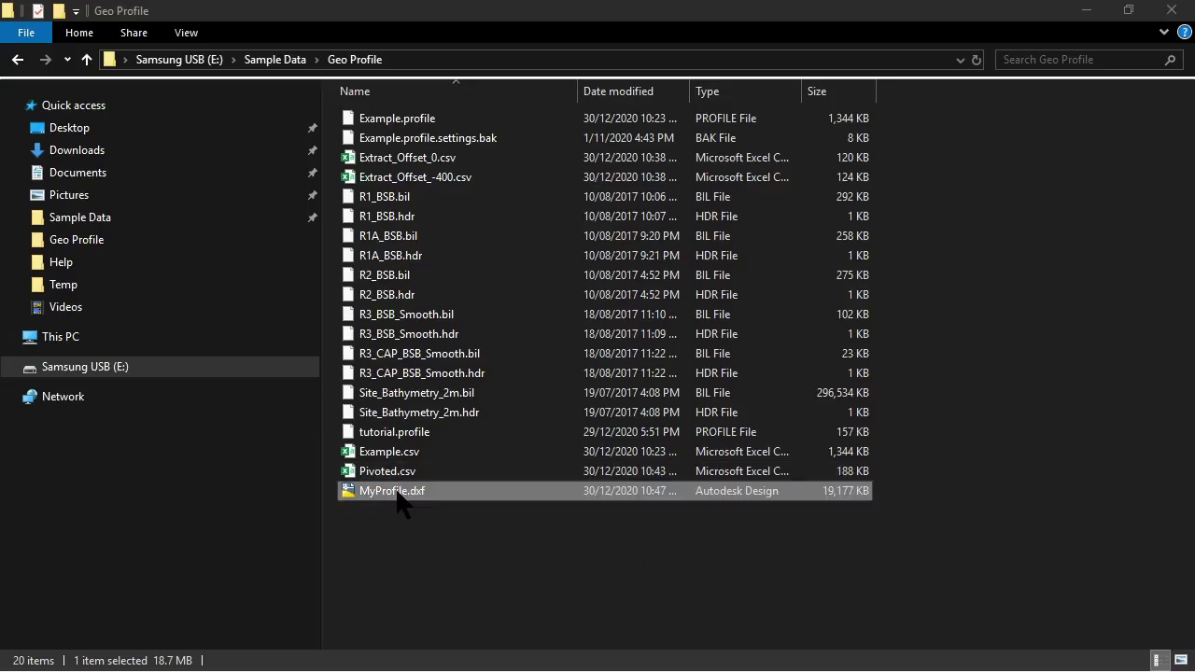
Step: Open MyProfile.dxf in MicroStation and rotate the view to inspect the 3D profile lines
double_click(411, 495)
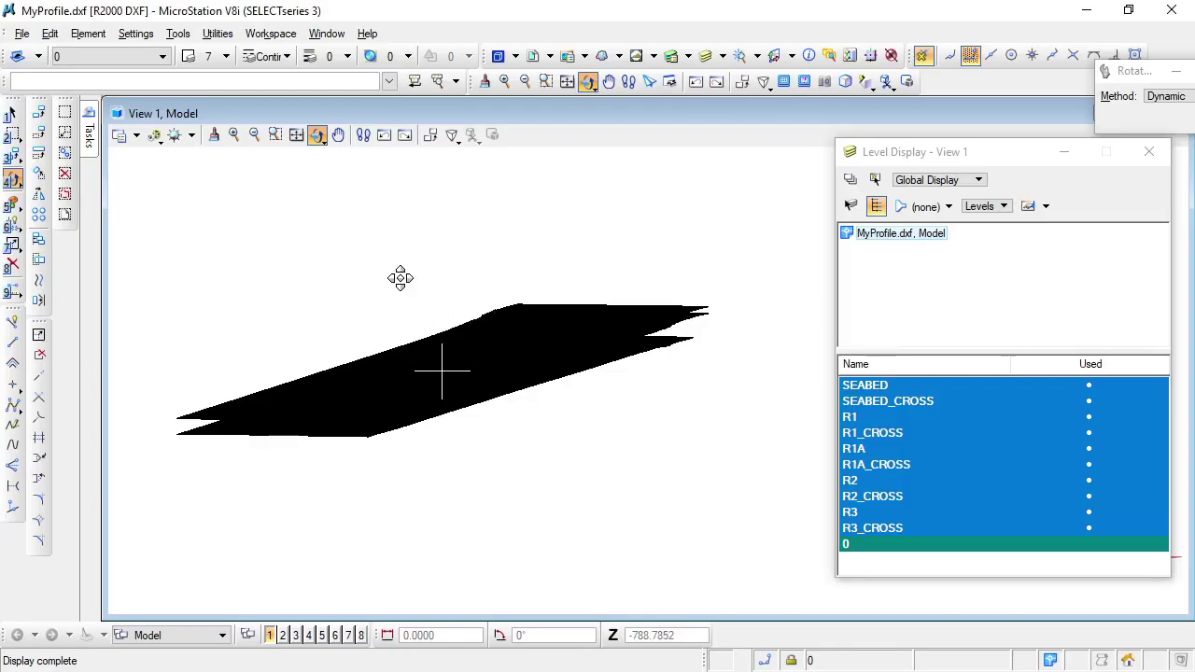
left_click(399, 277)
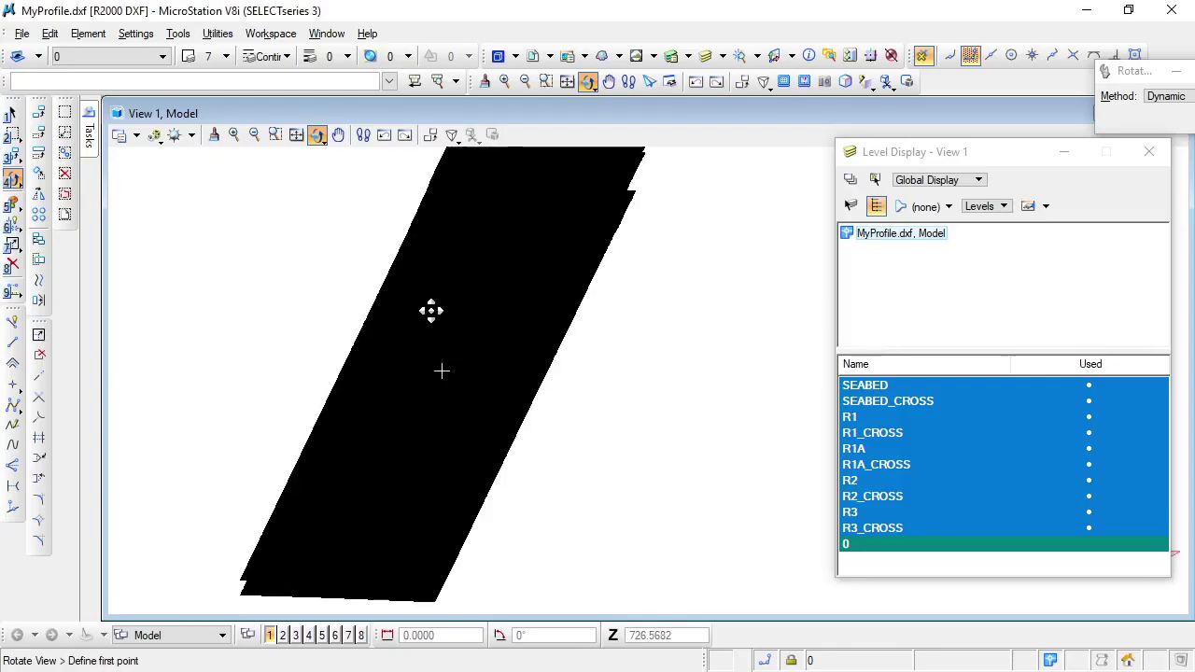
right_click(398, 278)
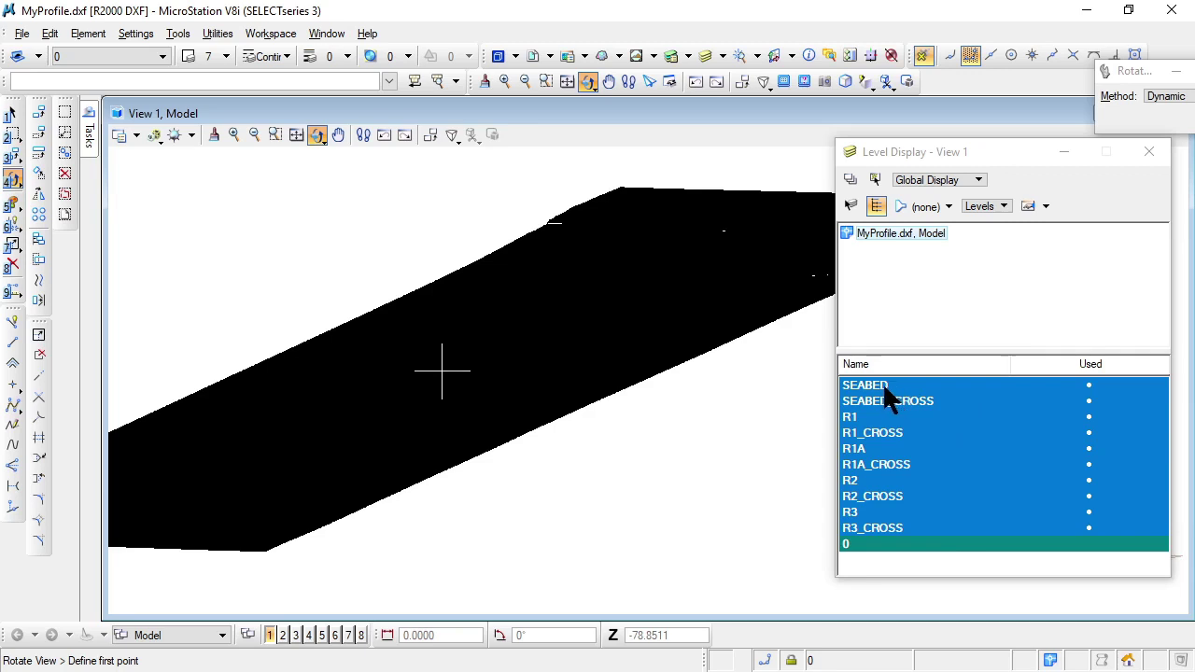
Step: Hide all ten levels: SEABED, R1, R1A, R2, R3 and their _CROSS counterparts
left_click(945, 393)
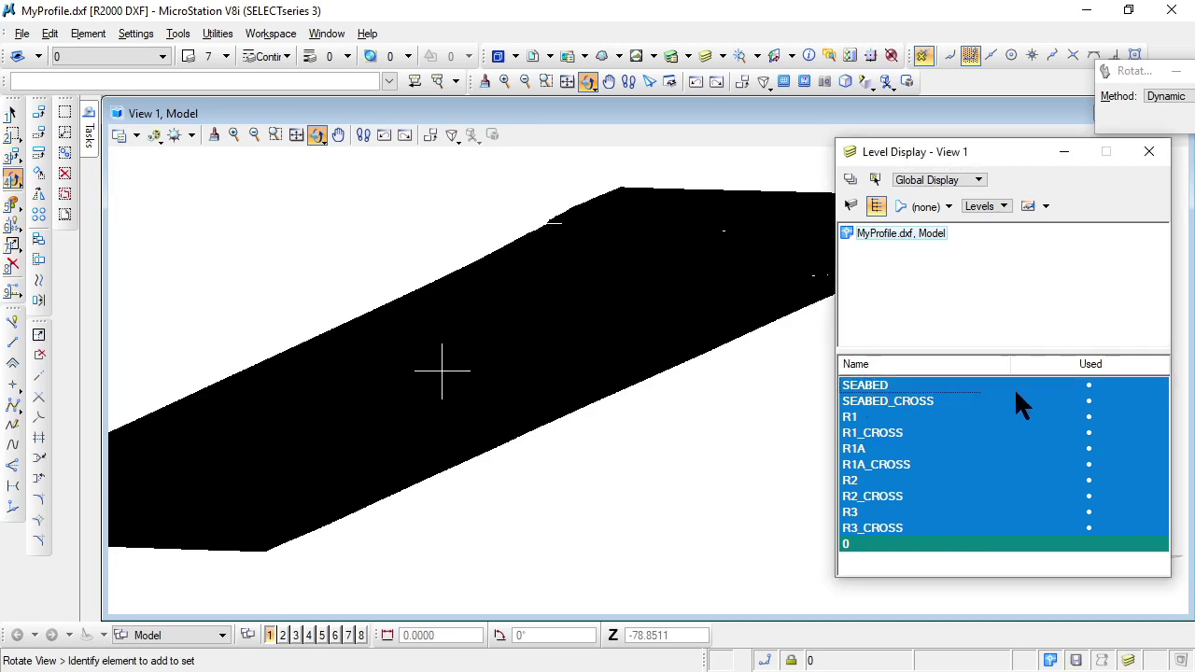
left_click(907, 401)
left_click(902, 386)
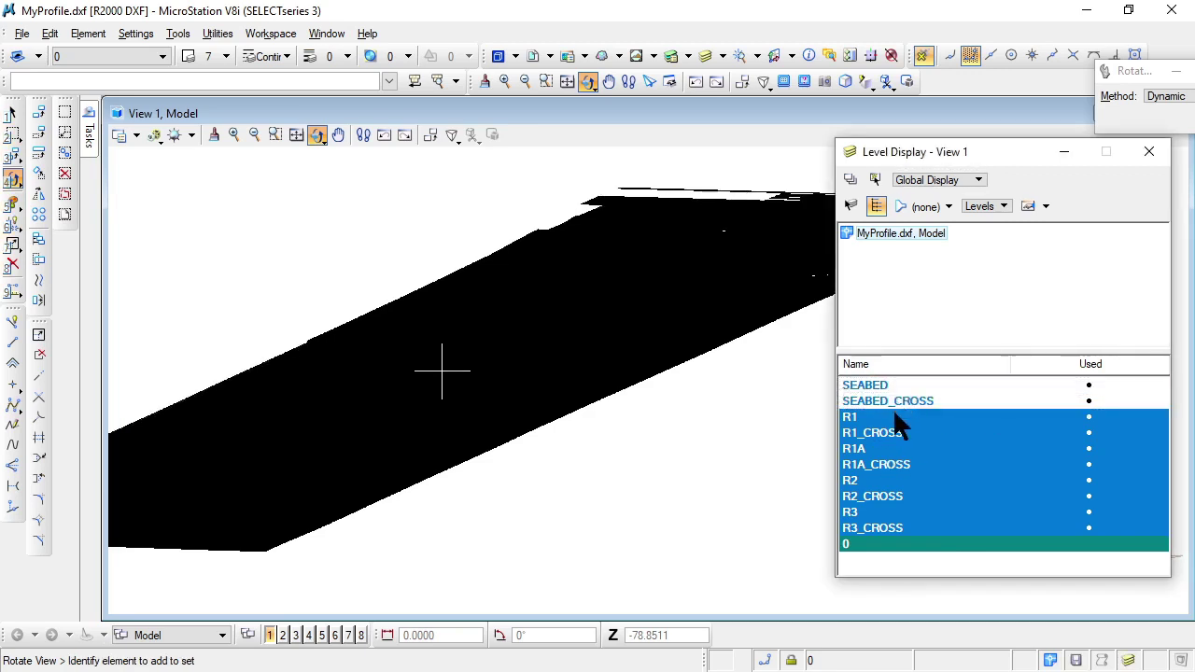
left_click(860, 421)
left_click(859, 432)
left_click(859, 448)
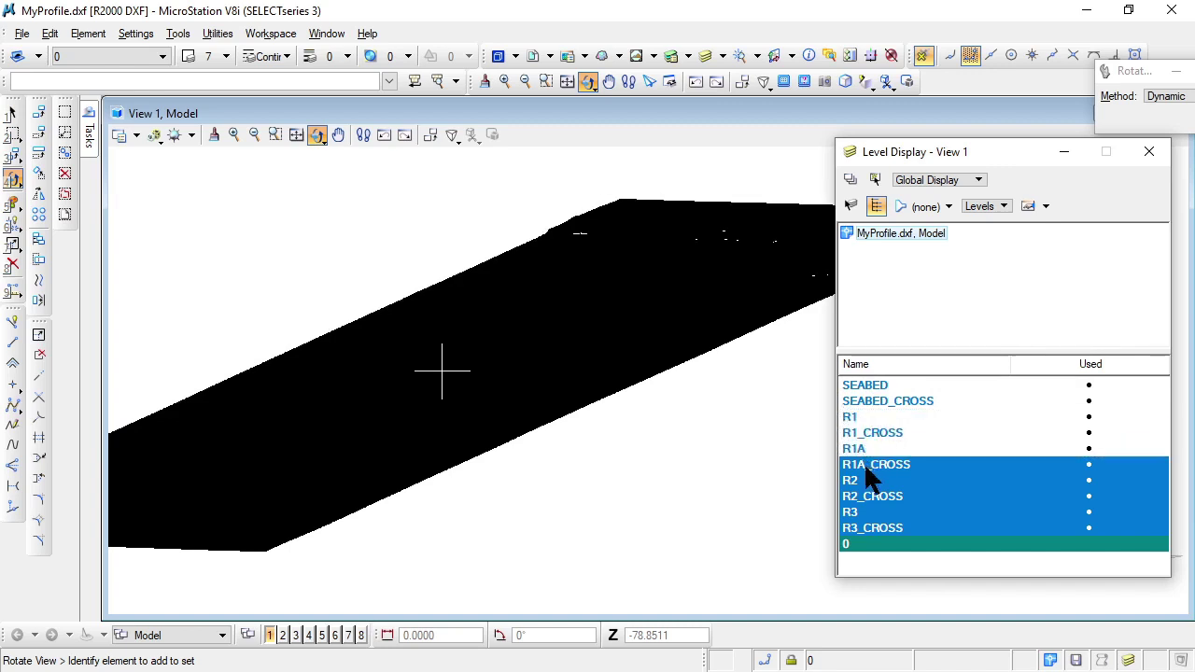
left_click(859, 464)
left_click(859, 480)
left_click(863, 496)
left_click(868, 512)
left_click(872, 527)
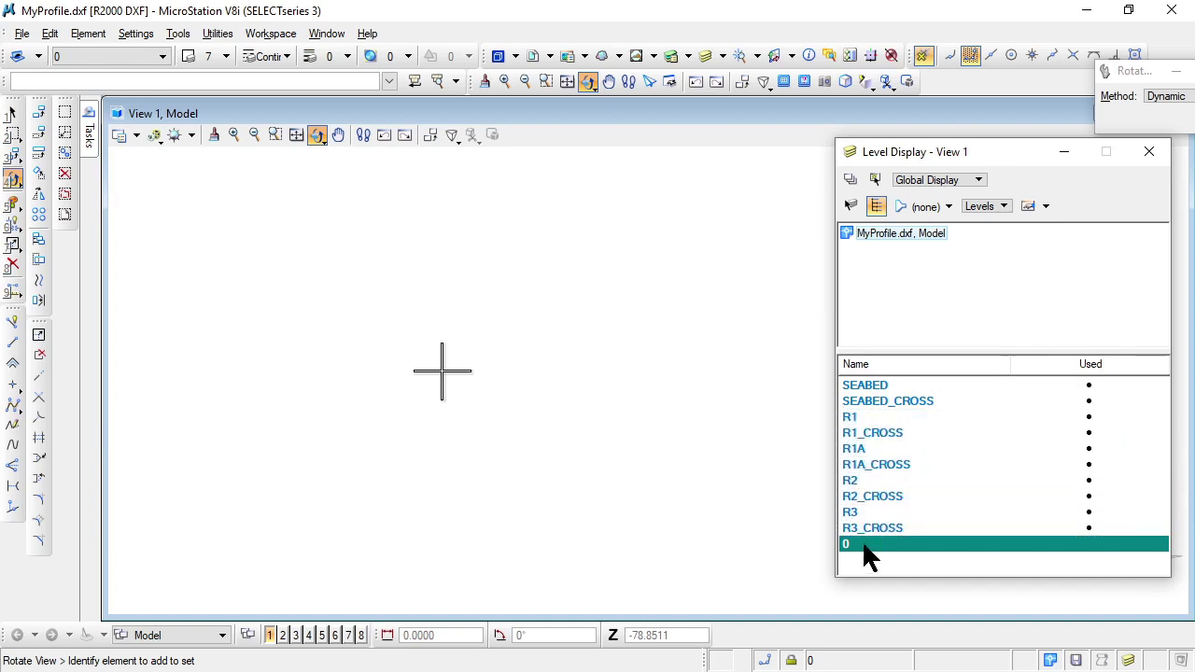
Step: Show SEABED again, briefly toggle SEABED_CROSS on and off, then end the rotation
left_click(872, 386)
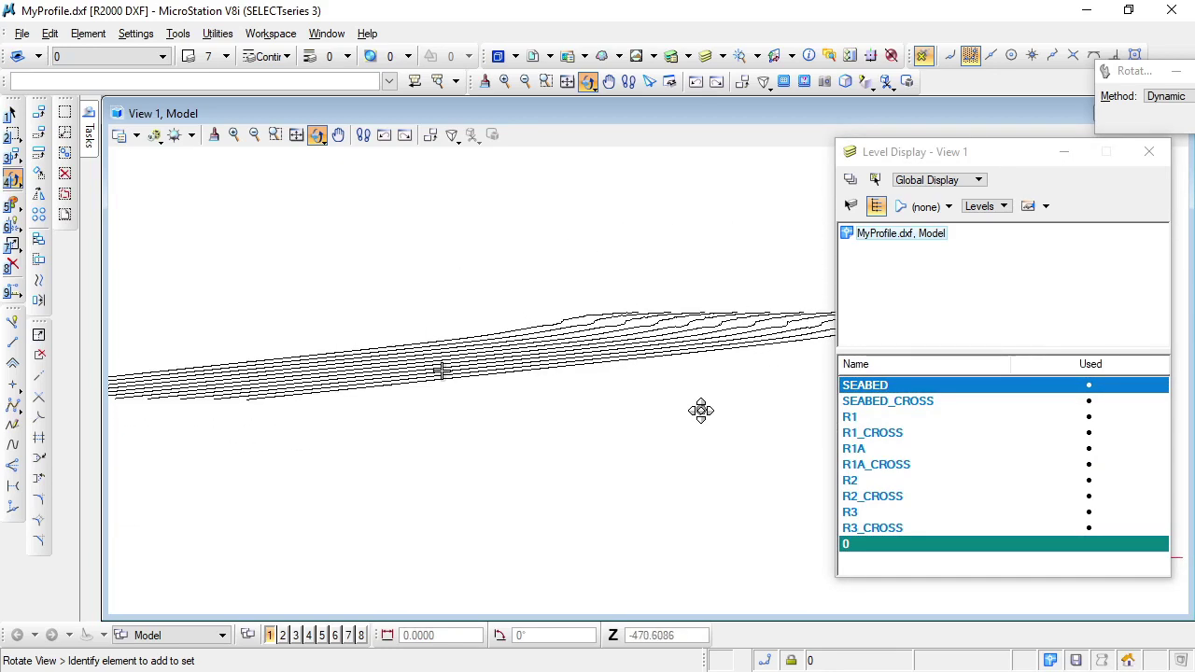
left_click(876, 404, "ctrl")
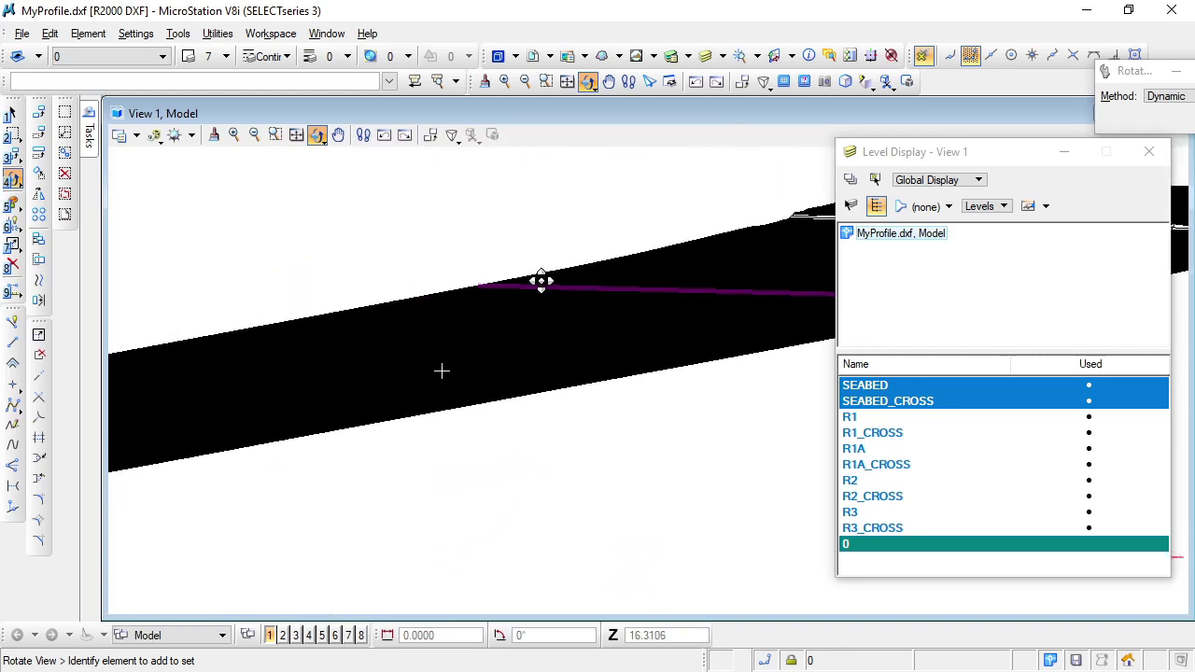
left_click(882, 401)
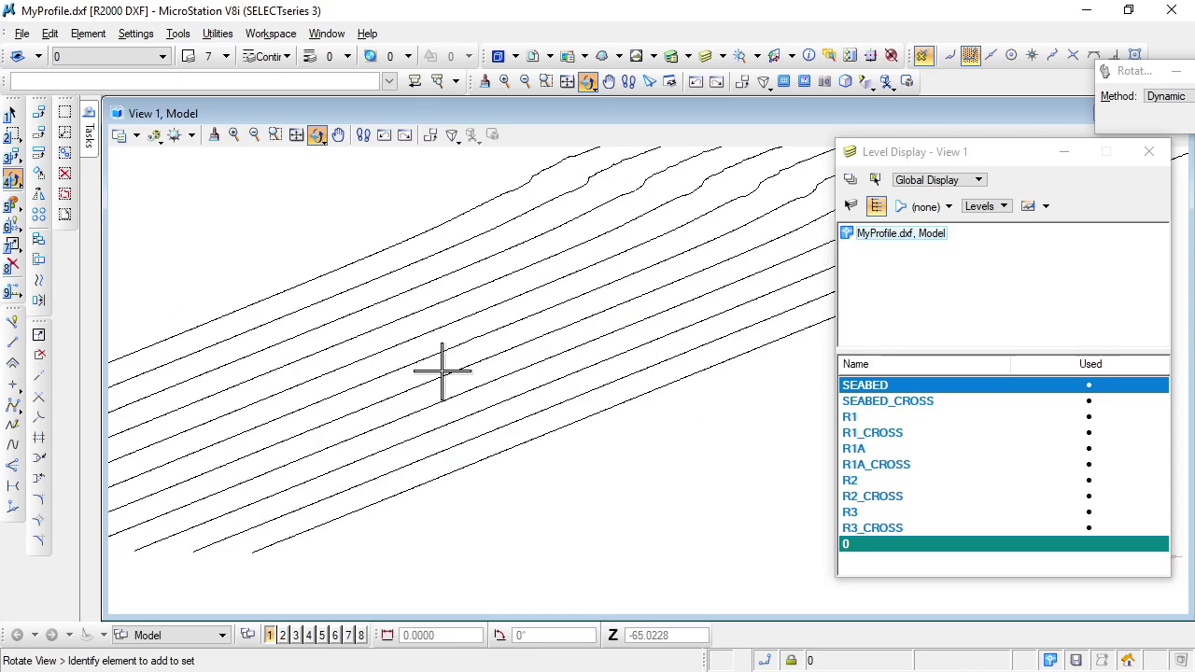
right_click(441, 369)
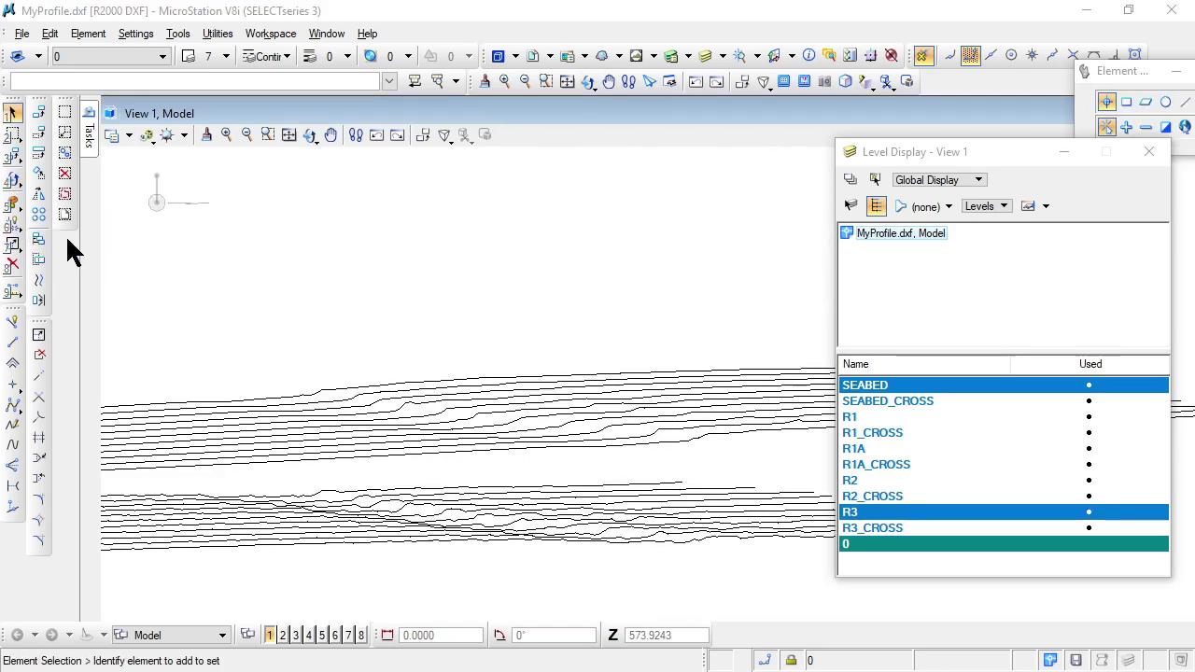